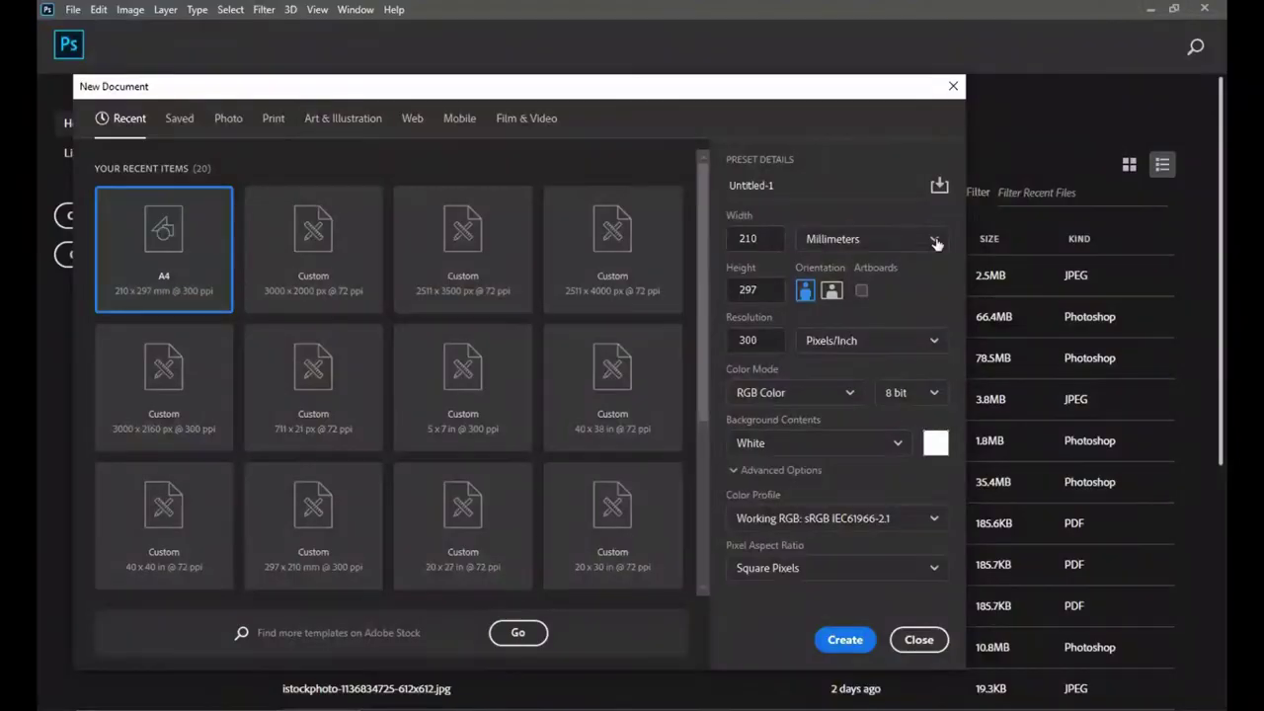
Step: Create a new document in pixels: width 3000, height 2000, resolution 200 ppi
{"action": "left_click", "coordinate": [934, 242]}
{"action": "left_click", "coordinate": [819, 274]}
{"action": "double_click", "coordinate": [756, 238]}
{"action": "key", "text": "BackSpace"}
{"action": "type", "text": "3000"}
{"action": "double_click", "coordinate": [769, 290]}
{"action": "key", "text": "BackSpace"}
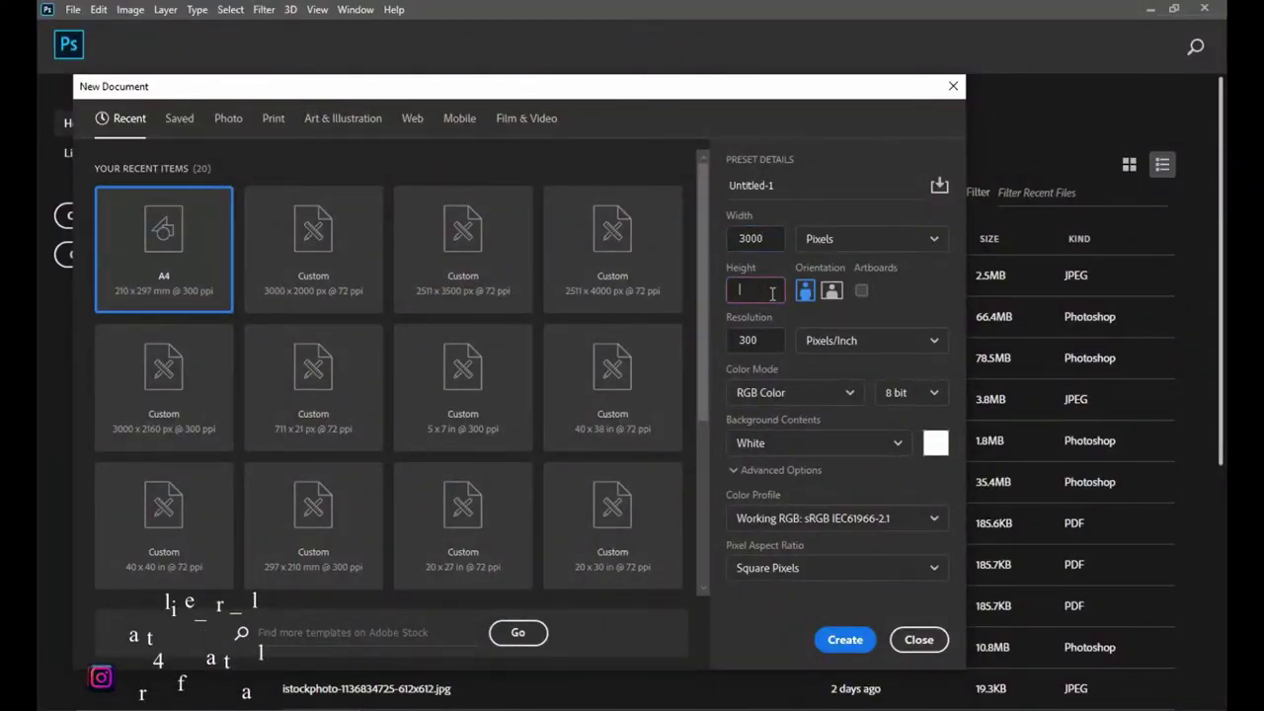
{"action": "type", "text": "2000"}
{"action": "double_click", "coordinate": [759, 340]}
{"action": "type", "text": "30"}
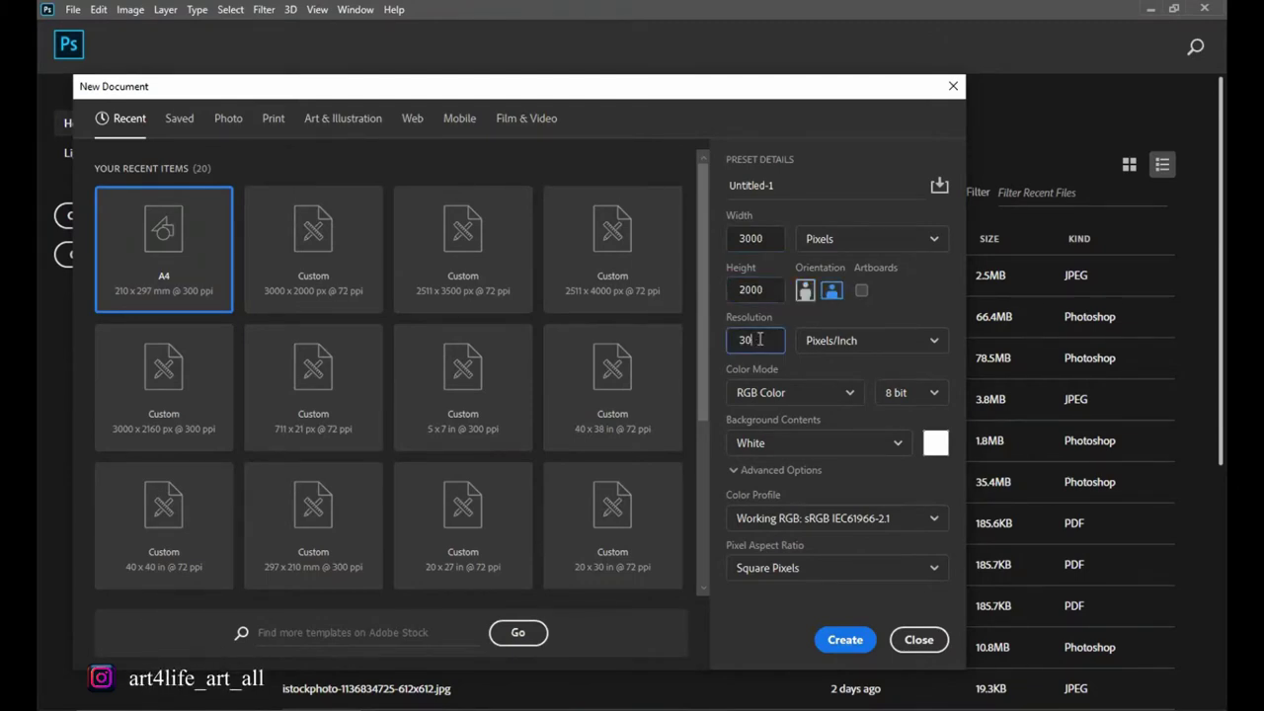
{"action": "type", "text": "00"}
{"action": "left_click", "coordinate": [851, 642]}
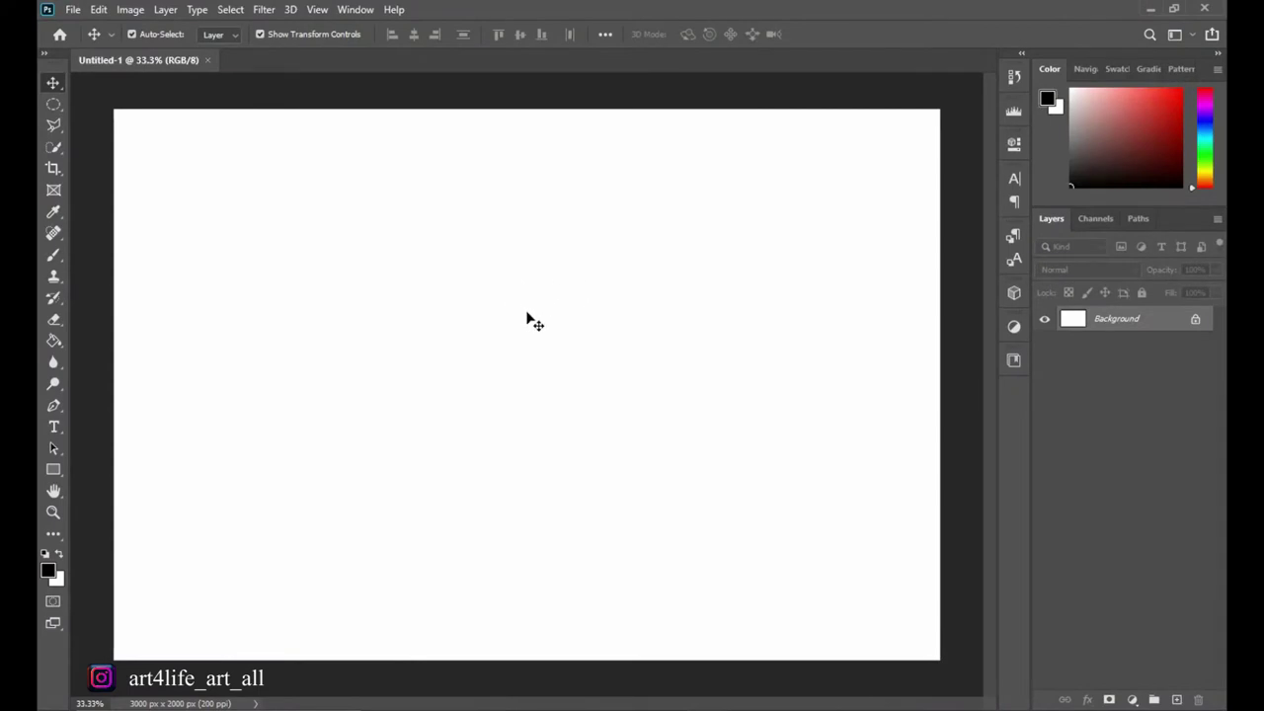
Step: Place the red-blue nebula image into the document as an embedded layer
{"action": "left_click", "coordinate": [77, 11]}
{"action": "left_click", "coordinate": [124, 337]}
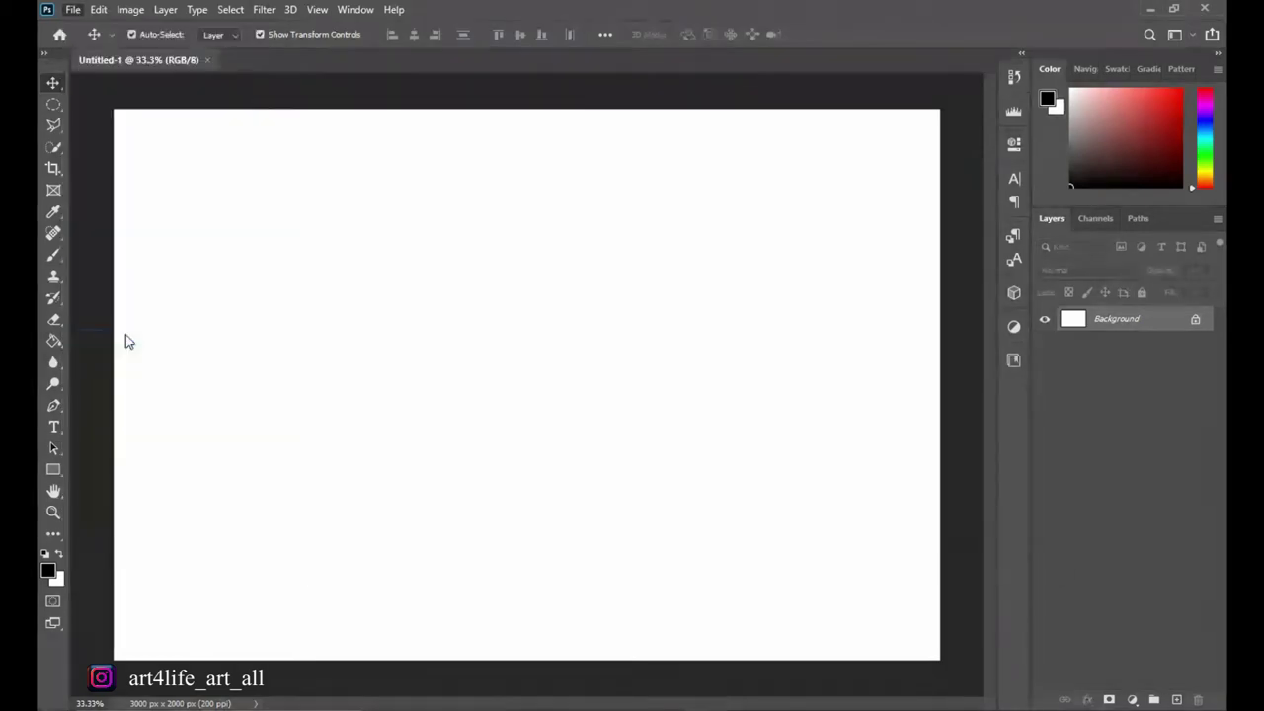
{"action": "left_click", "coordinate": [697, 158]}
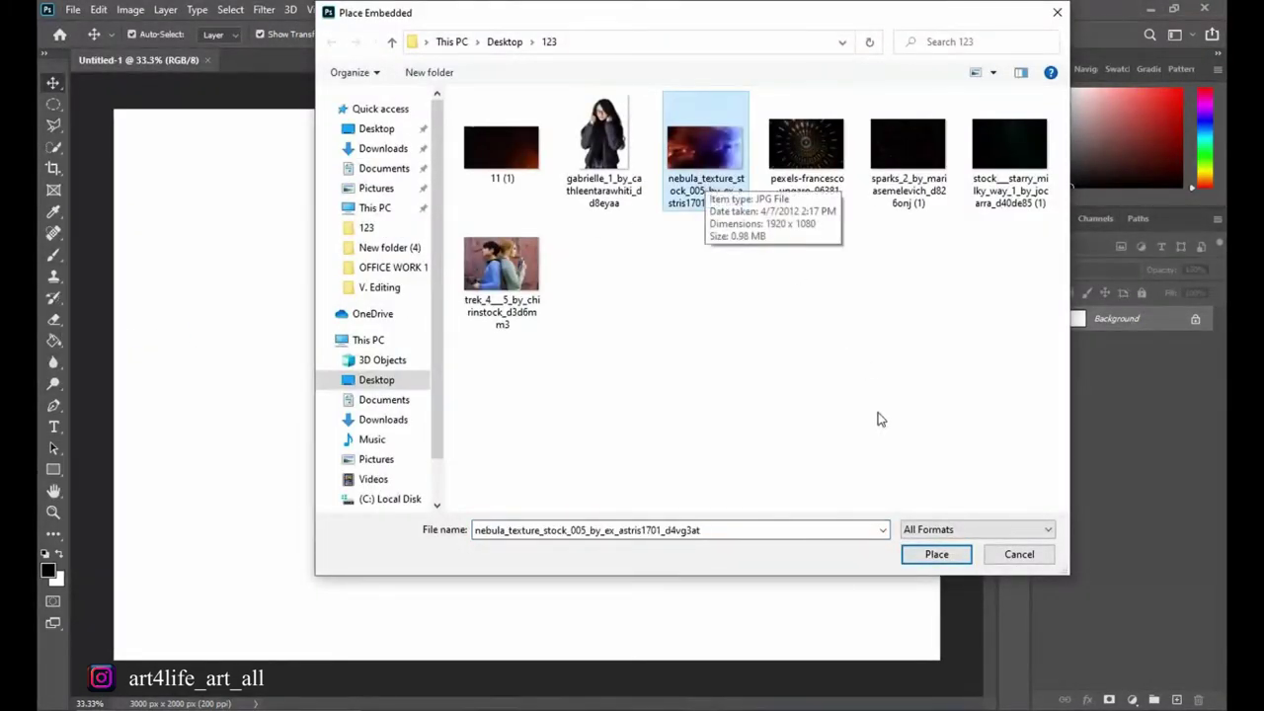
{"action": "left_click", "coordinate": [936, 554]}
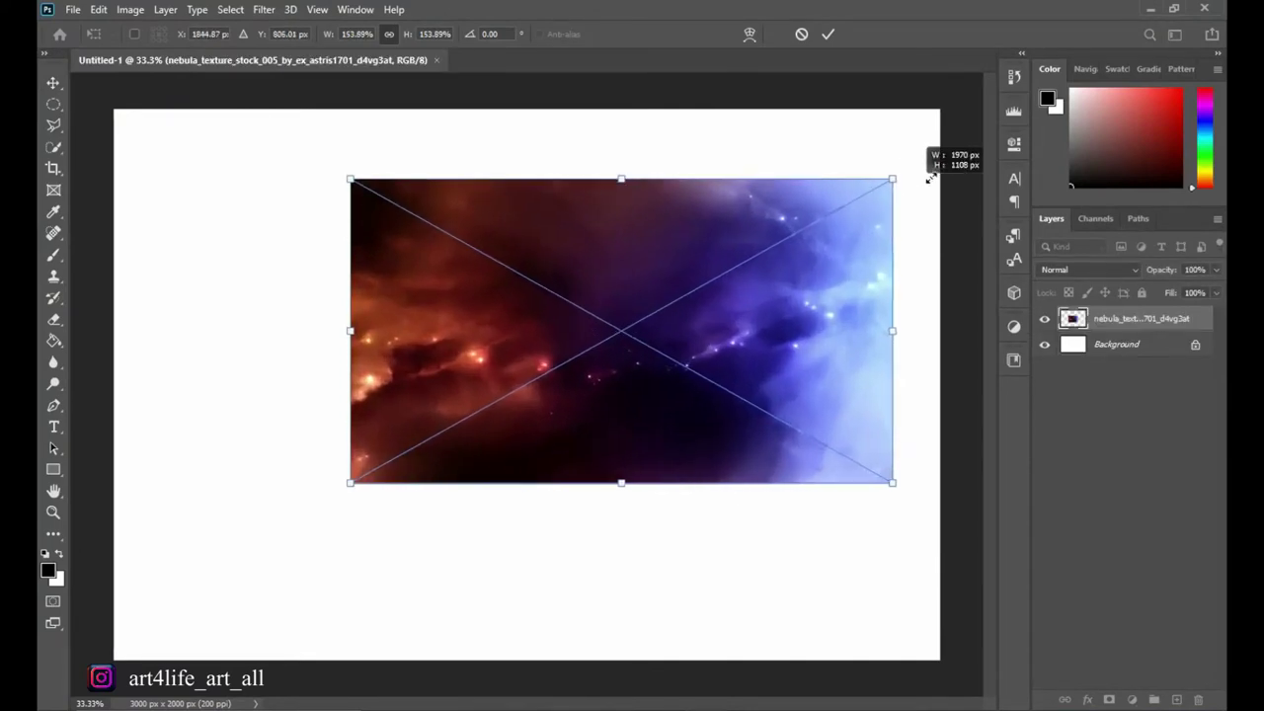
Step: Scale and position the nebula until it covers the full canvas, then commit the transform
{"action": "left_click_drag", "start_coordinate": [759, 260], "coordinate": [938, 153]}
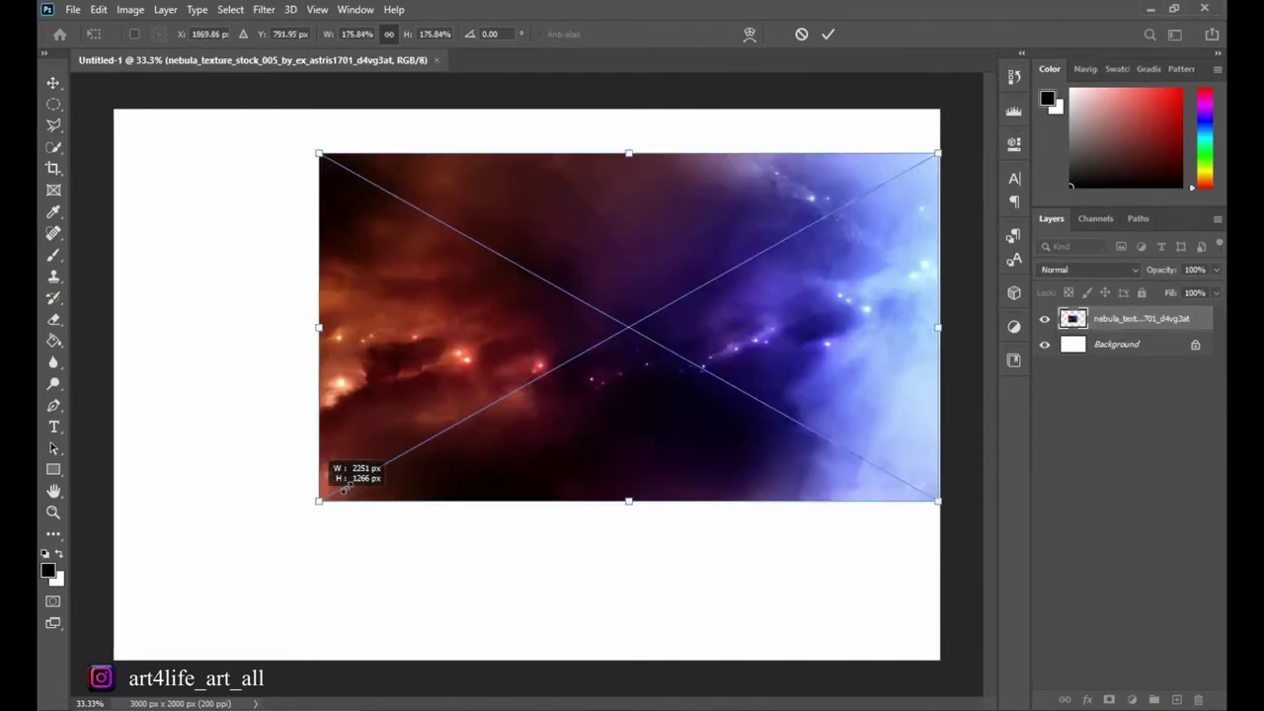
{"action": "mouse_move", "coordinate": [308, 500]}
{"action": "left_mouse_down"}
{"action": "mouse_move", "coordinate": [173, 575]}
{"action": "mouse_move", "coordinate": [143, 629]}
{"action": "left_mouse_up"}
{"action": "key", "text": "ctrl+minus"}
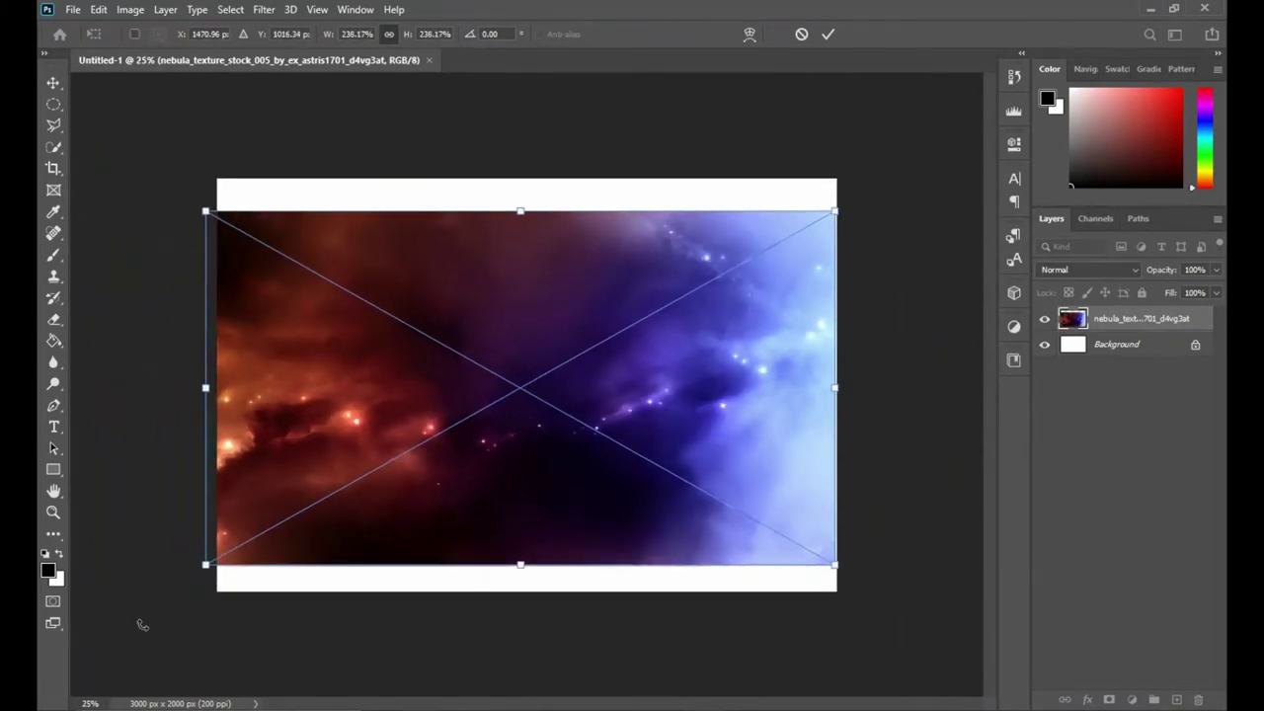
{"action": "left_click_drag", "start_coordinate": [837, 211], "coordinate": [896, 175]}
{"action": "mouse_move", "coordinate": [751, 211]}
{"action": "left_mouse_down"}
{"action": "mouse_move", "coordinate": [691, 241]}
{"action": "mouse_move", "coordinate": [726, 247]}
{"action": "left_mouse_up"}
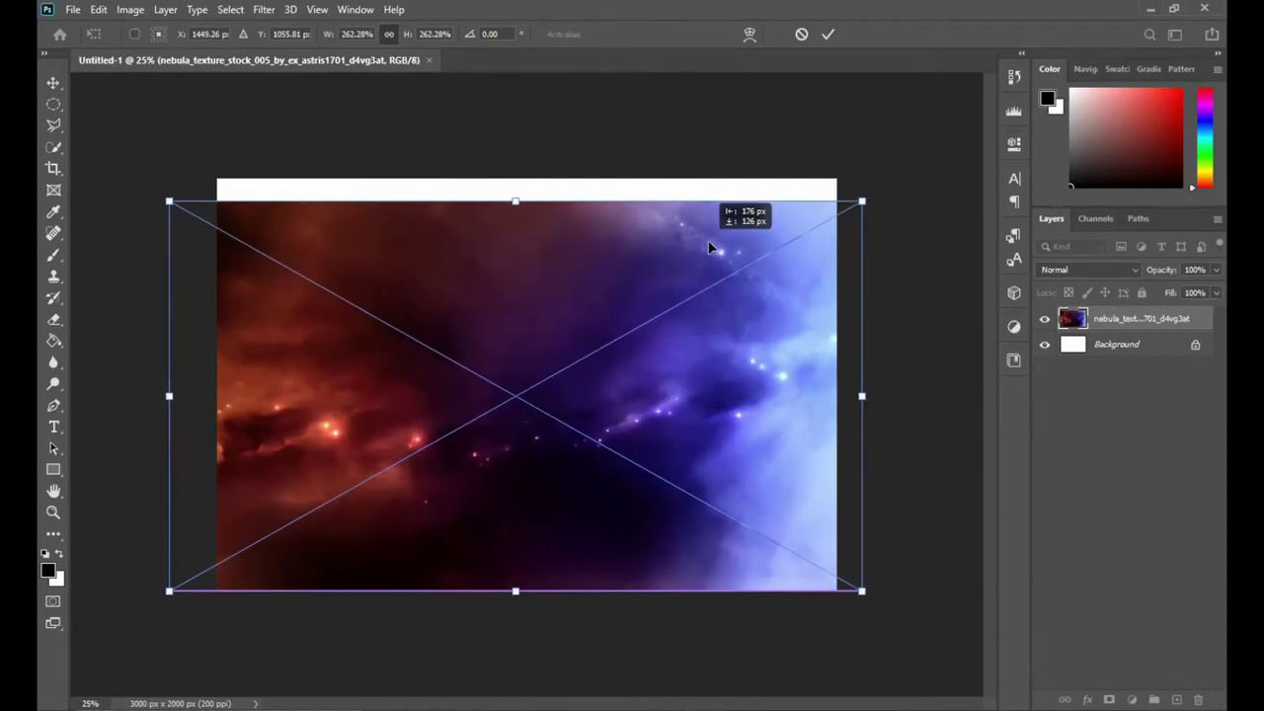
{"action": "left_click_drag", "start_coordinate": [600, 234], "coordinate": [590, 234]}
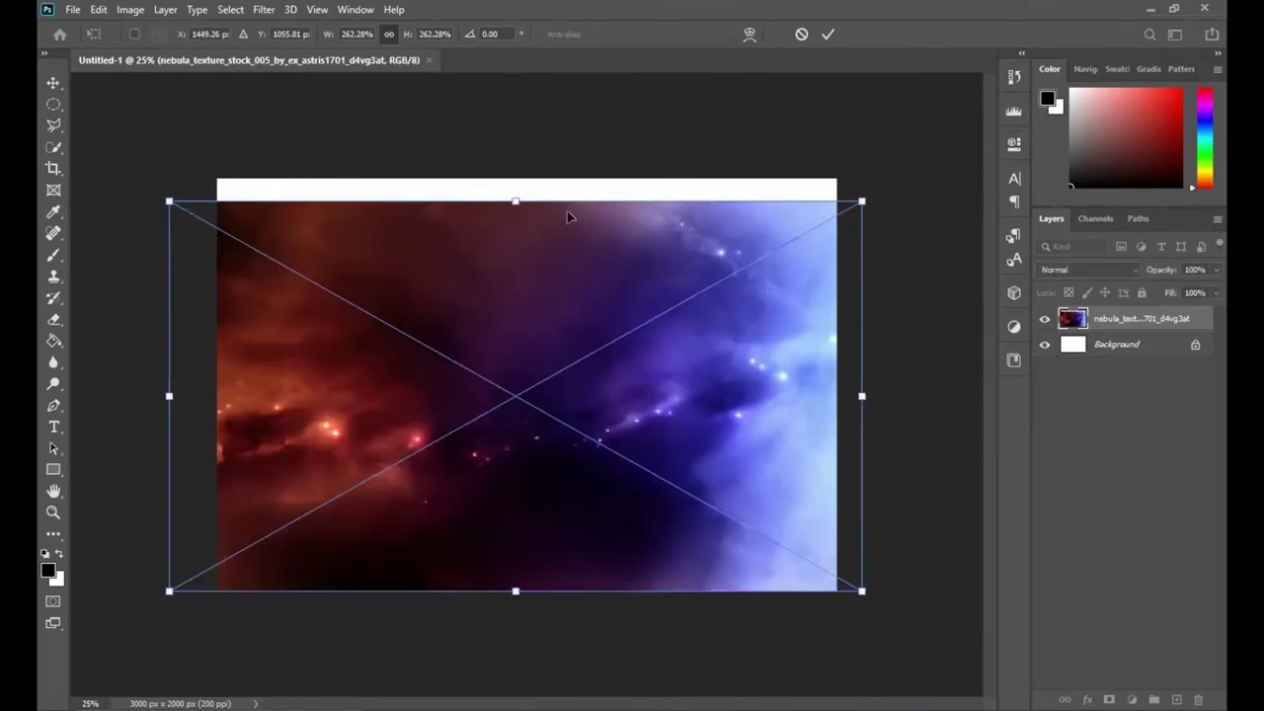
{"action": "left_click_drag", "start_coordinate": [516, 199], "coordinate": [516, 178]}
{"action": "left_click_drag", "start_coordinate": [531, 254], "coordinate": [541, 254]}
{"action": "left_click", "coordinate": [828, 33]}
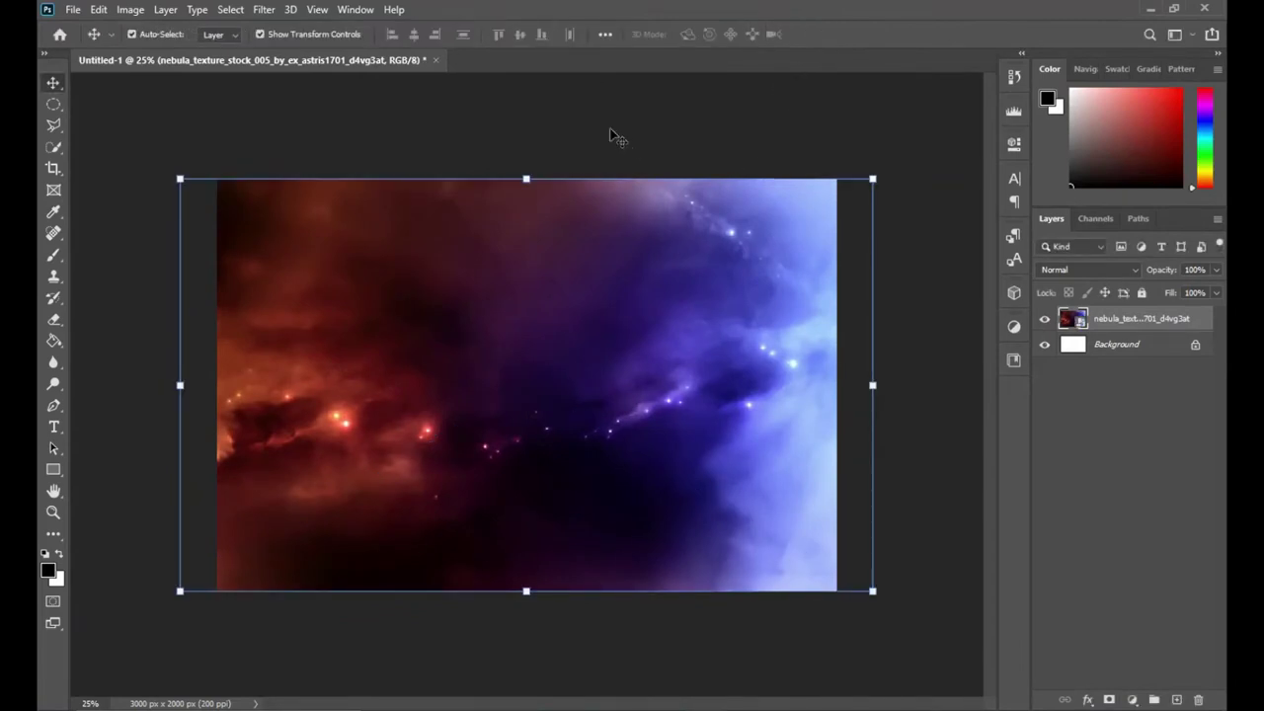
Step: Place the cut-out portrait of the girl in glasses as an embedded layer
{"action": "left_click", "coordinate": [73, 9]}
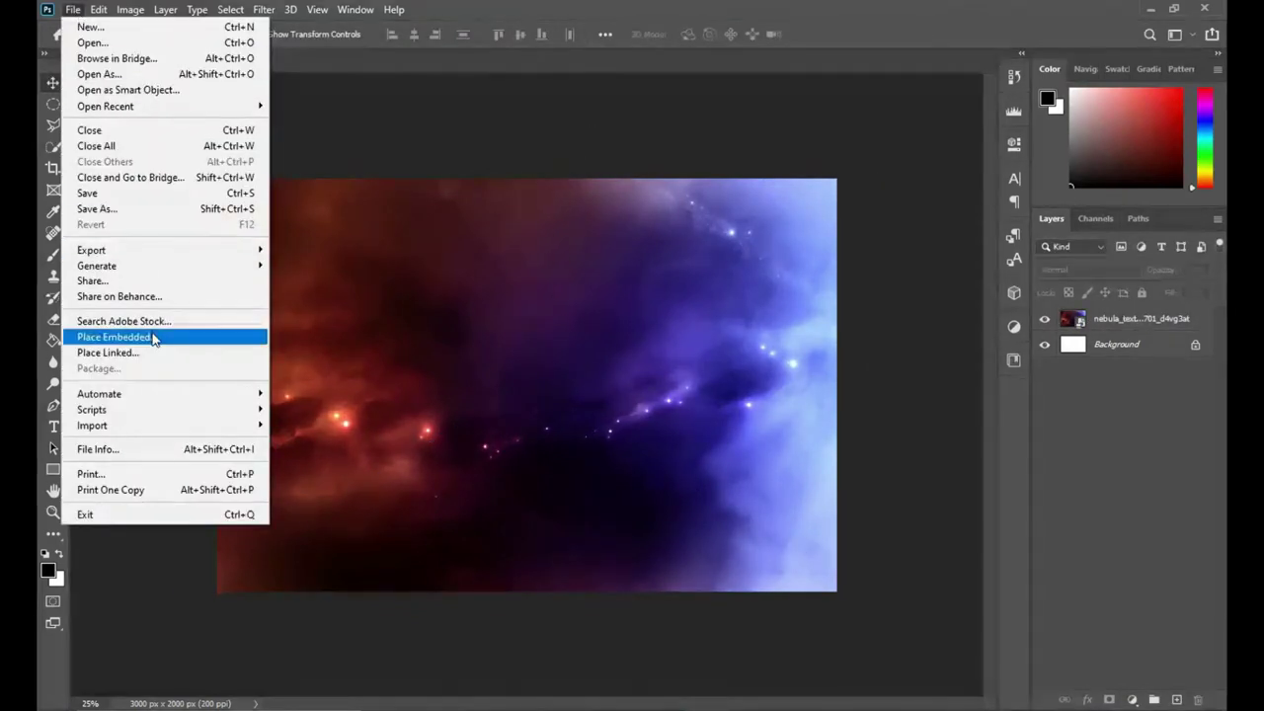
{"action": "left_click", "coordinate": [152, 337]}
{"action": "left_click", "coordinate": [603, 148]}
{"action": "left_click", "coordinate": [943, 554]}
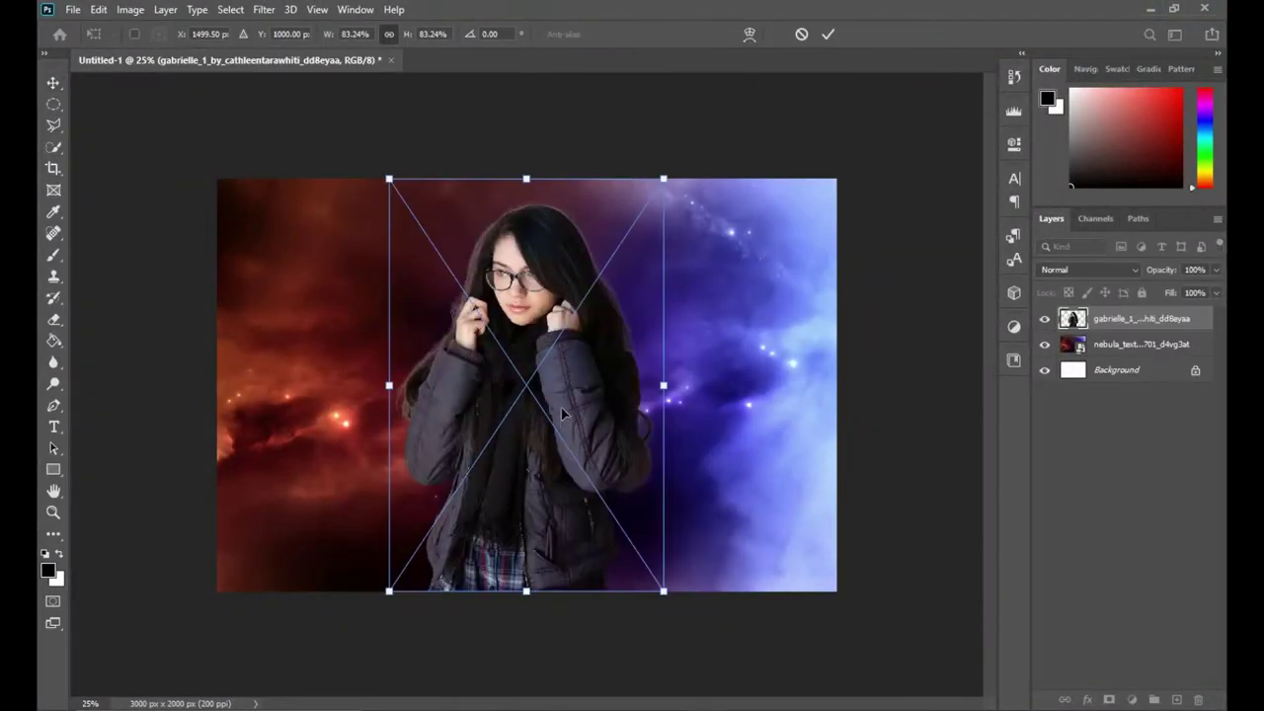
Step: Centre the girl horizontally, fit her to the bottom edge, commit, and deselect
{"action": "left_click_drag", "start_coordinate": [593, 423], "coordinate": [585, 380]}
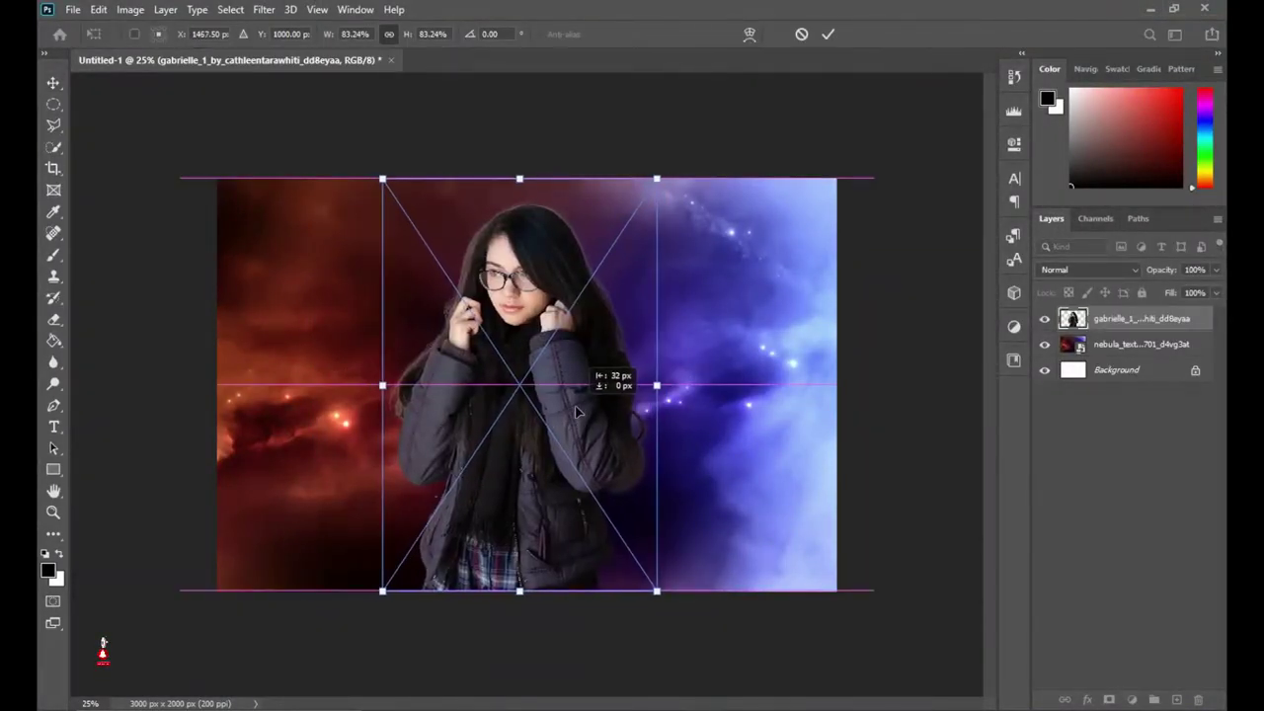
{"action": "mouse_move", "coordinate": [657, 179]}
{"action": "left_mouse_down"}
{"action": "mouse_move", "coordinate": [648, 234]}
{"action": "mouse_move", "coordinate": [660, 222]}
{"action": "left_mouse_up"}
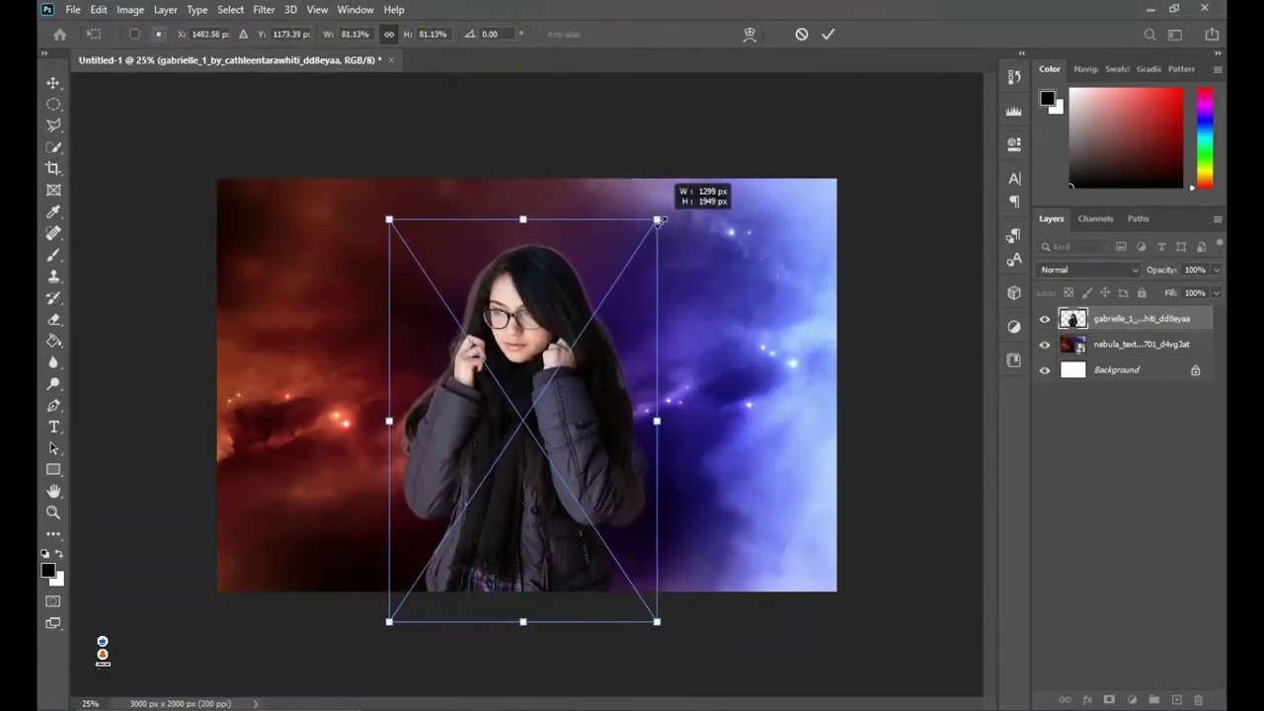
{"action": "left_click_drag", "start_coordinate": [660, 221], "coordinate": [665, 210]}
{"action": "left_click", "coordinate": [831, 37]}
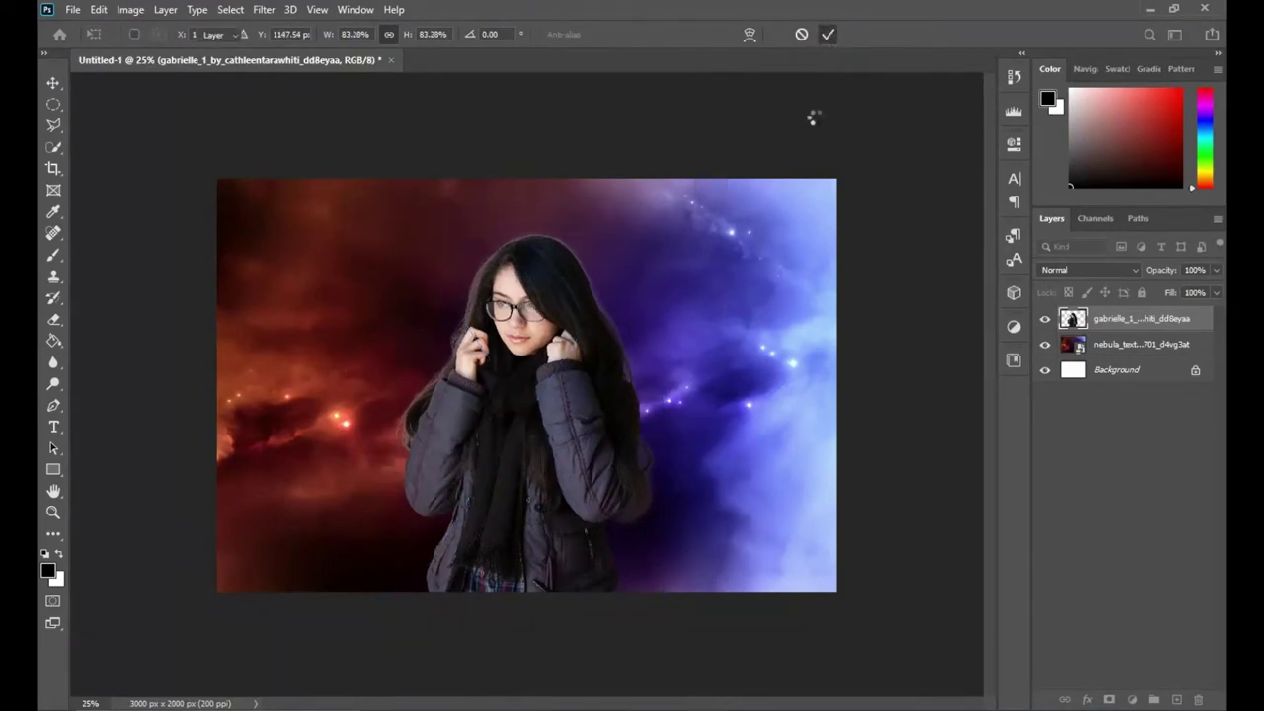
{"action": "left_click", "coordinate": [605, 208]}
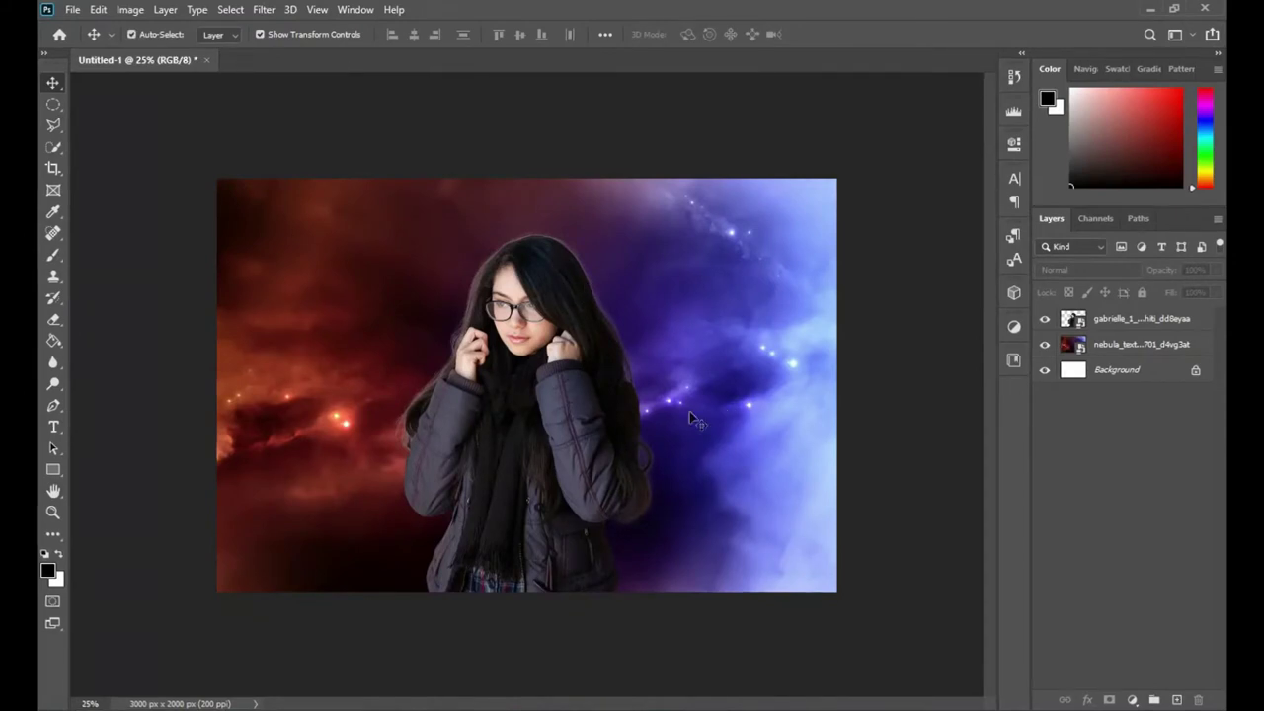
Step: Duplicate the nebula layer, move the copy above the girl, and blend it in Screen
{"action": "left_click", "coordinate": [1114, 344]}
{"action": "left_click_drag", "start_coordinate": [1137, 352], "coordinate": [1177, 700]}
{"action": "left_click_drag", "start_coordinate": [1136, 345], "coordinate": [1114, 318]}
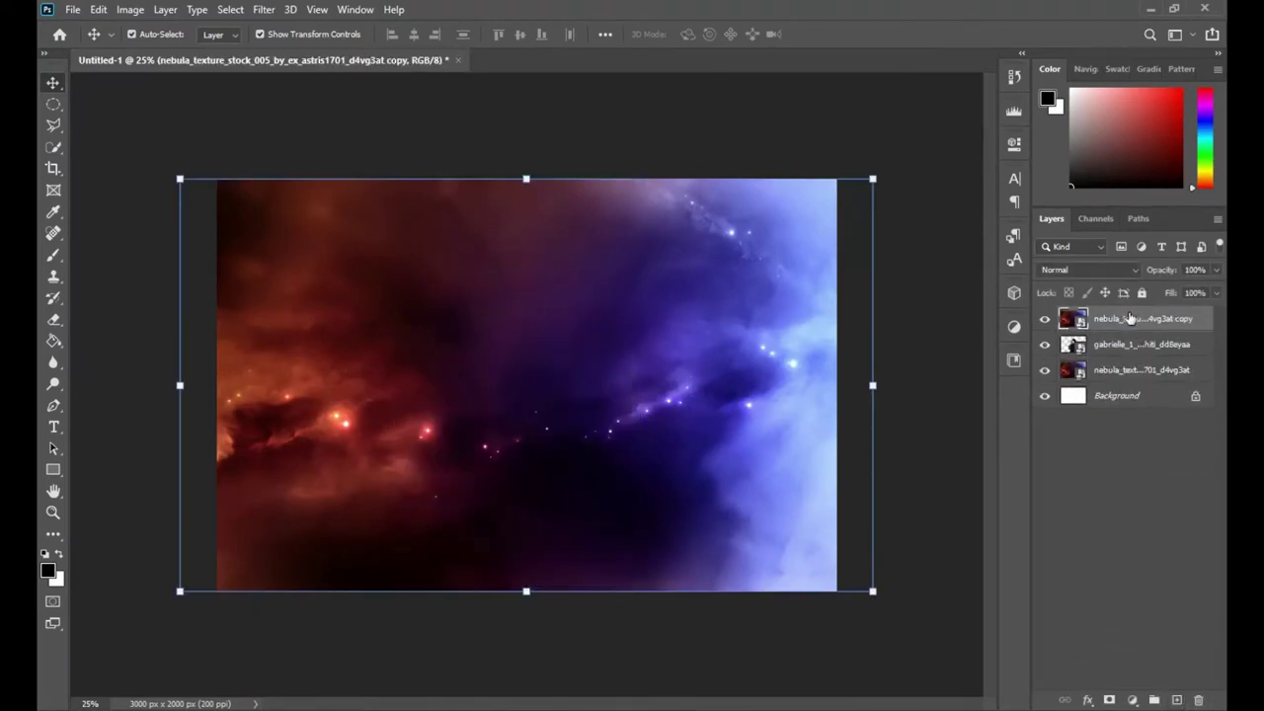
{"action": "left_click", "coordinate": [1136, 268]}
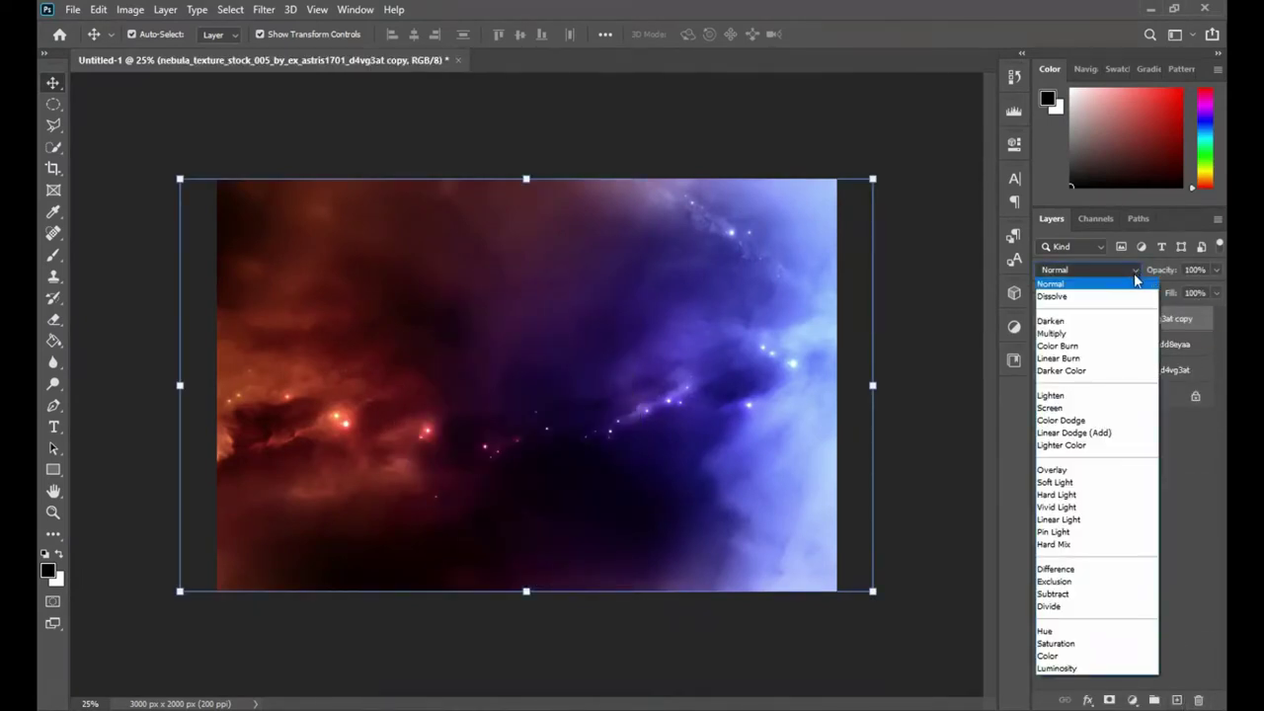
{"action": "left_click", "coordinate": [1117, 410]}
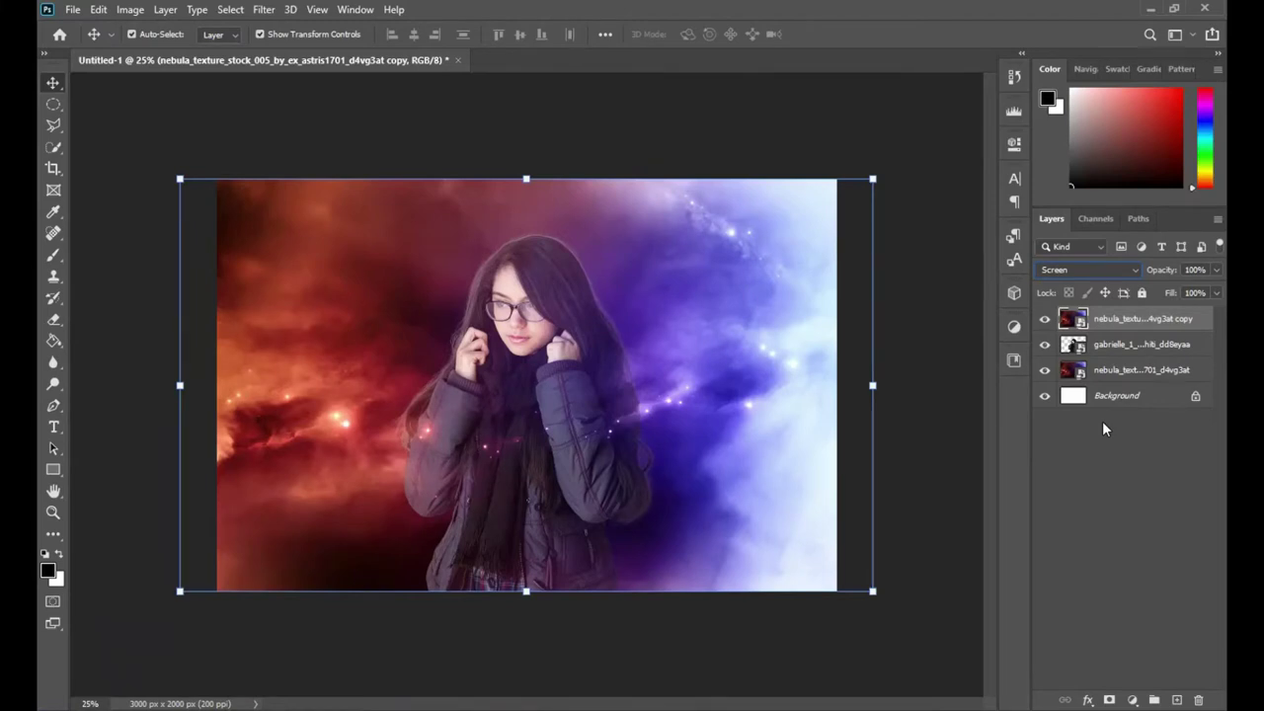
{"action": "left_click", "coordinate": [1045, 319]}
{"action": "left_click", "coordinate": [1045, 319]}
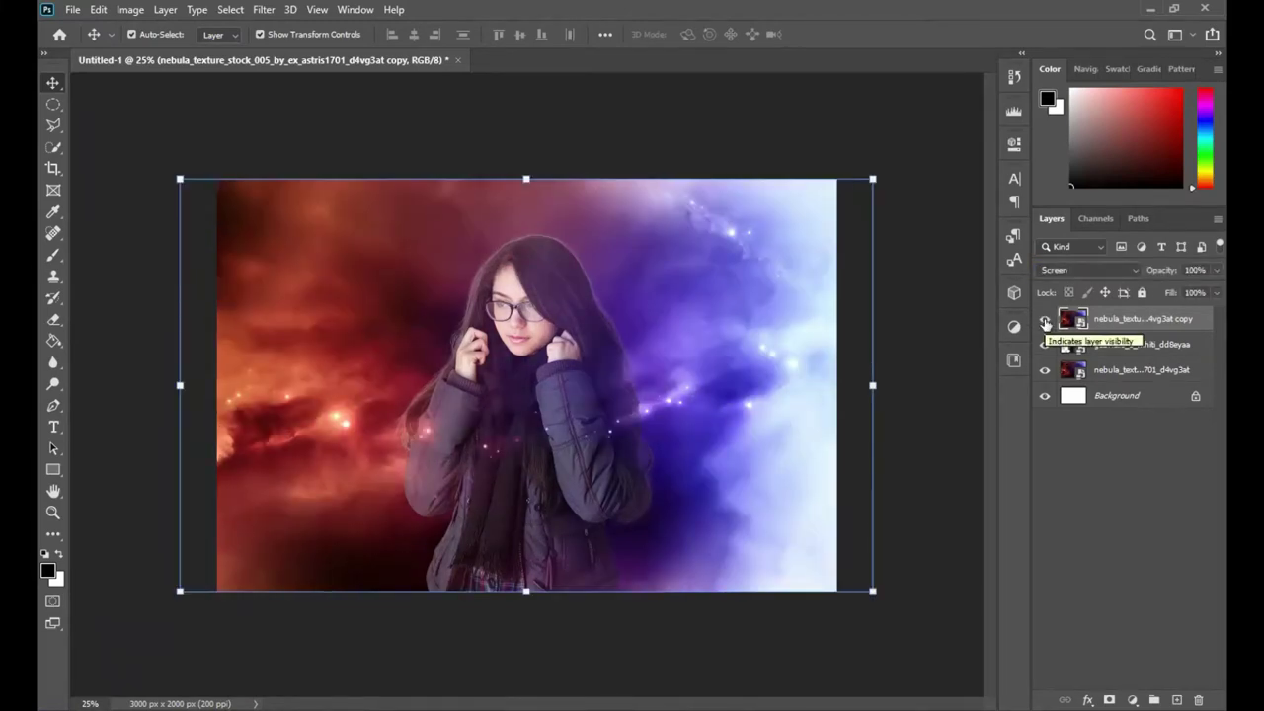
{"action": "left_click", "coordinate": [1133, 700]}
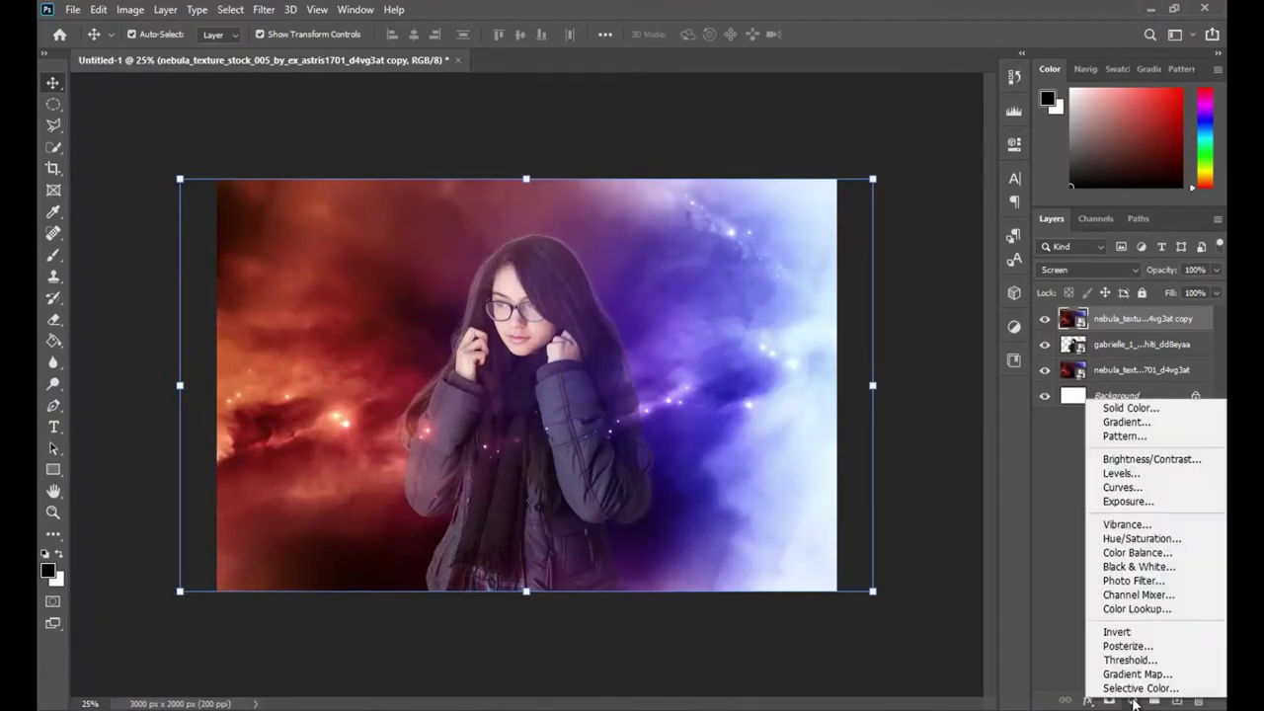
Step: Clip a Brightness/Contrast of Brightness 50 and Contrast 95 to the Screen nebula copy
{"action": "left_click", "coordinate": [1131, 460]}
{"action": "left_click", "coordinate": [873, 421]}
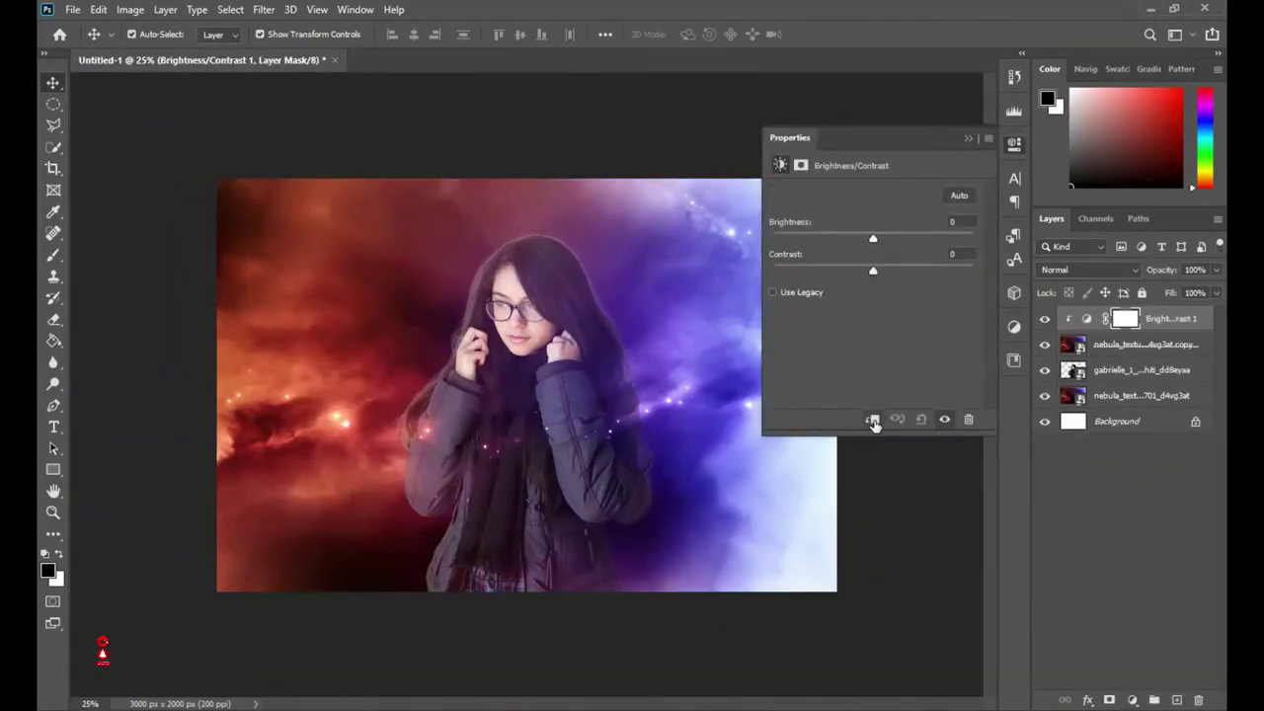
{"action": "mouse_move", "coordinate": [873, 241]}
{"action": "left_mouse_down"}
{"action": "mouse_move", "coordinate": [905, 241]}
{"action": "mouse_move", "coordinate": [960, 272]}
{"action": "left_mouse_up"}
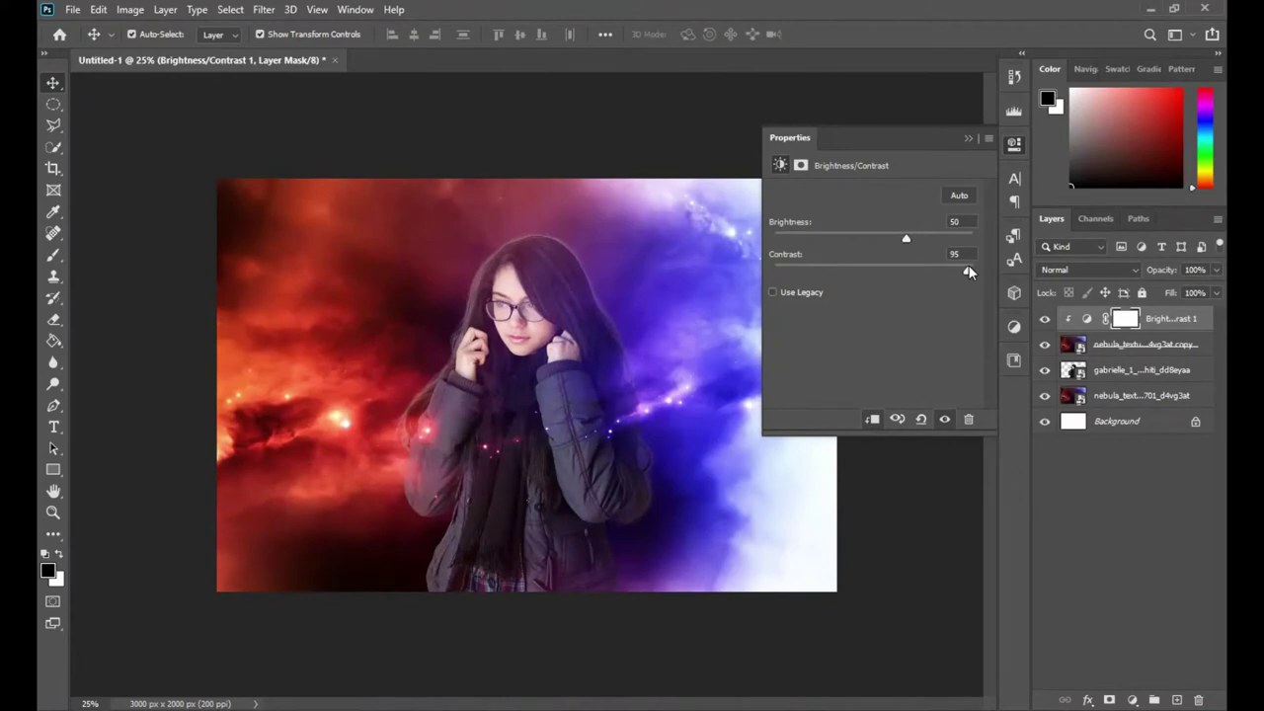
{"action": "left_click", "coordinate": [967, 138]}
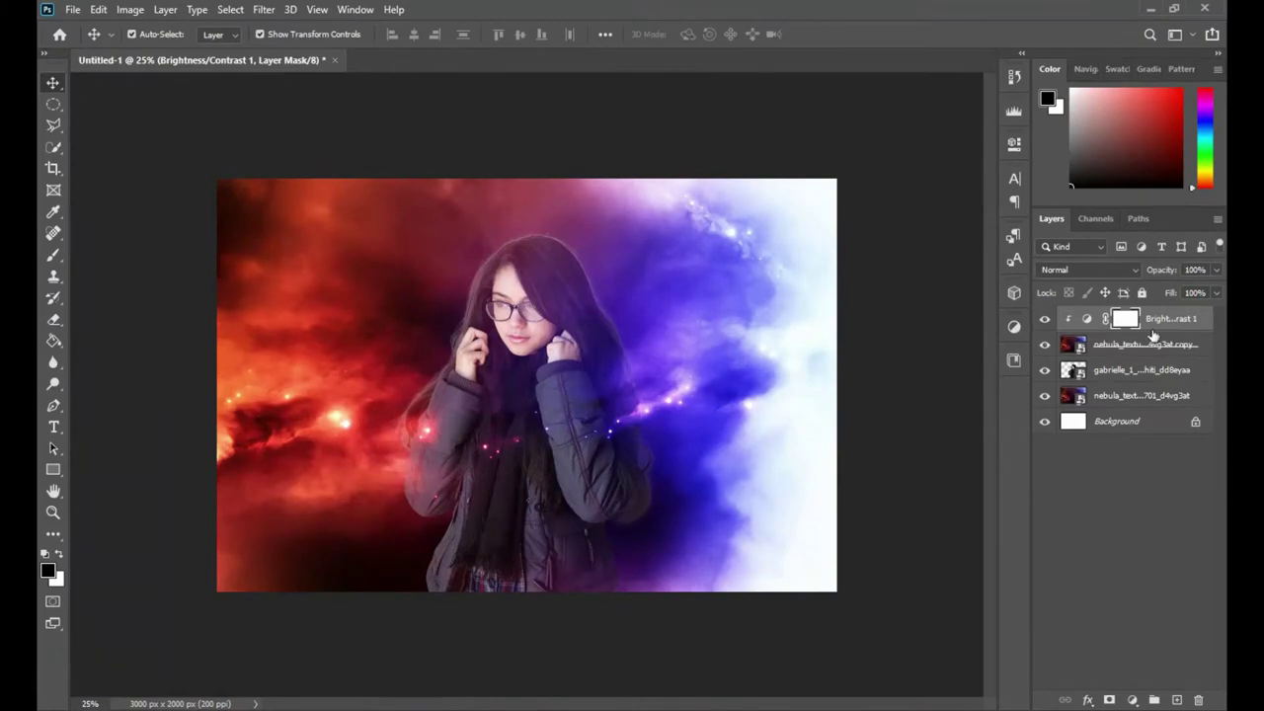
{"action": "left_click", "coordinate": [1129, 400]}
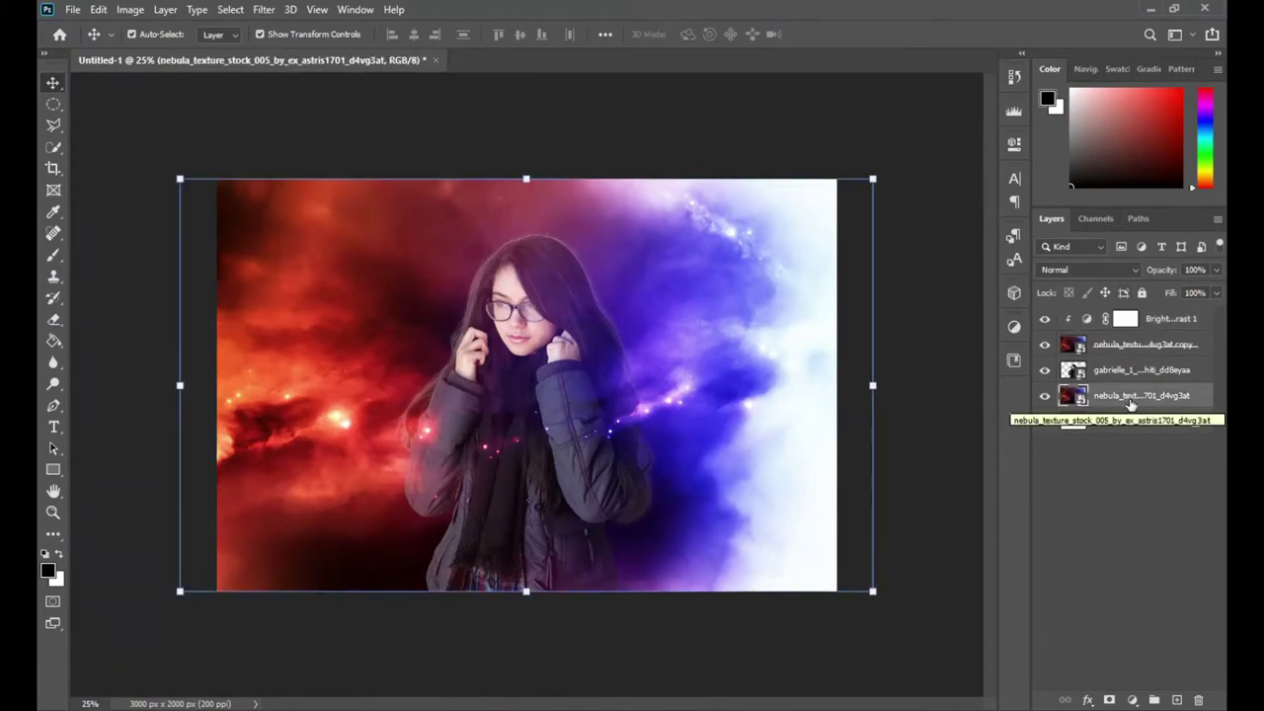
Step: Clip a Brightness/Contrast with Brightness 150 to the base nebula layer
{"action": "left_click", "coordinate": [1133, 699]}
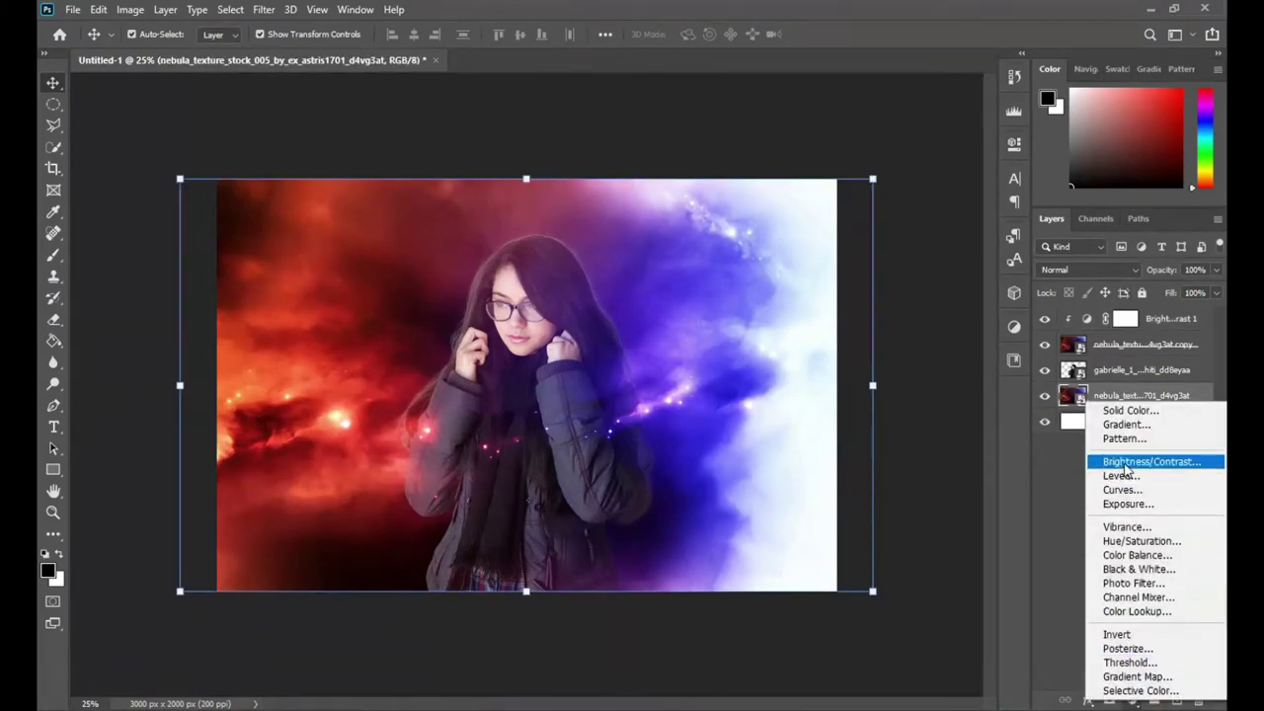
{"action": "left_click", "coordinate": [1146, 461]}
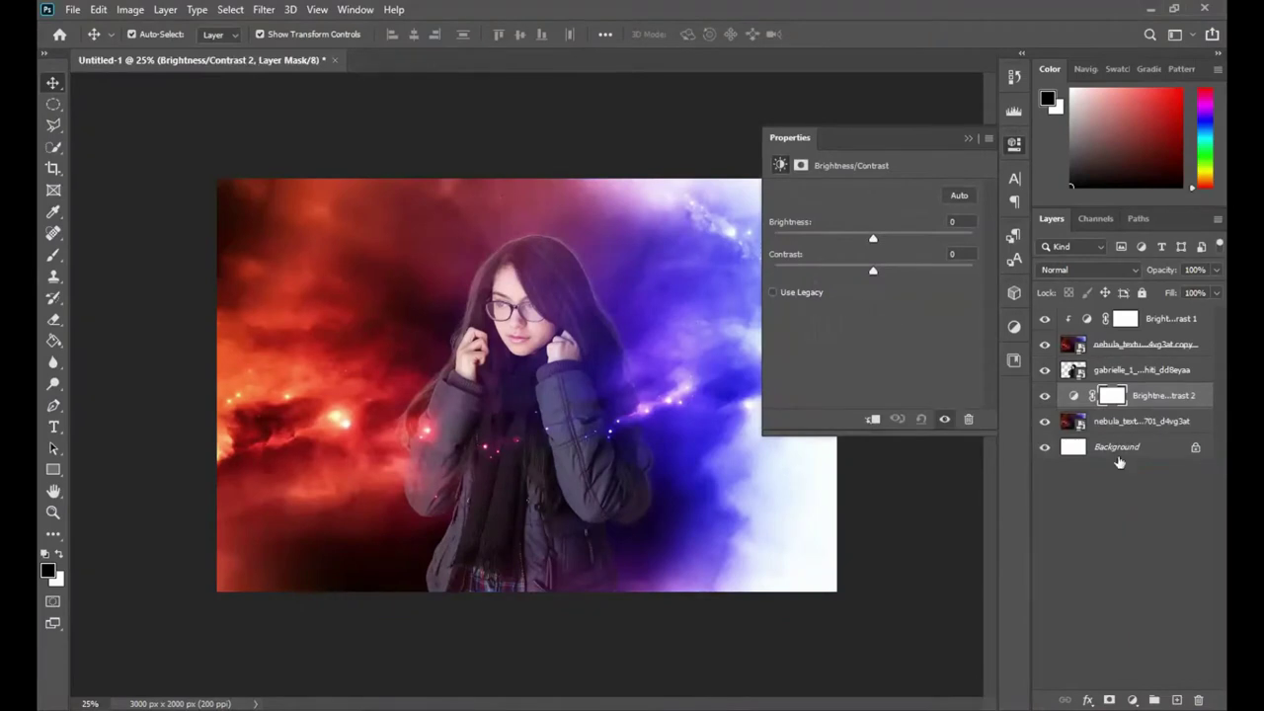
{"action": "left_click", "coordinate": [873, 420]}
{"action": "left_click_drag", "start_coordinate": [872, 242], "coordinate": [967, 241]}
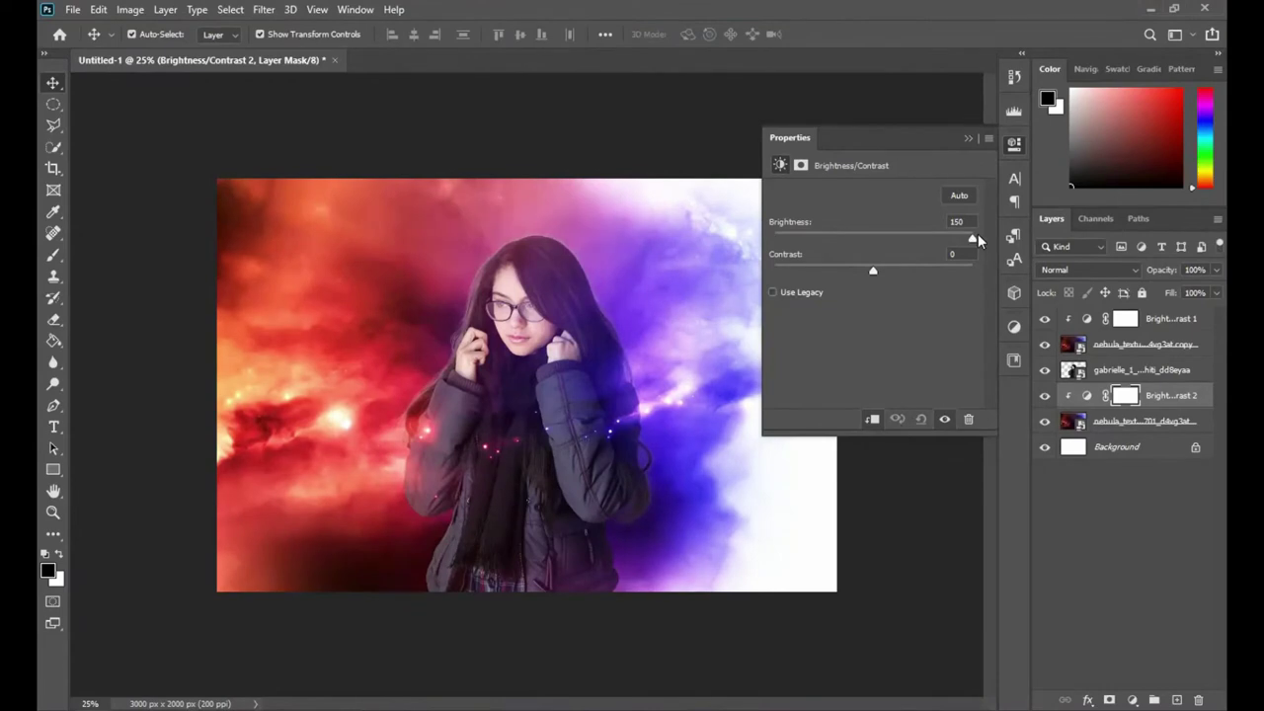
{"action": "left_click", "coordinate": [968, 138]}
{"action": "left_click", "coordinate": [1045, 395]}
{"action": "left_click", "coordinate": [1045, 395]}
Step: Shift the nebula copy 120 px right and add an empty layer above Brightness/Contrast 2
{"action": "left_click_drag", "start_coordinate": [703, 343], "coordinate": [733, 342]}
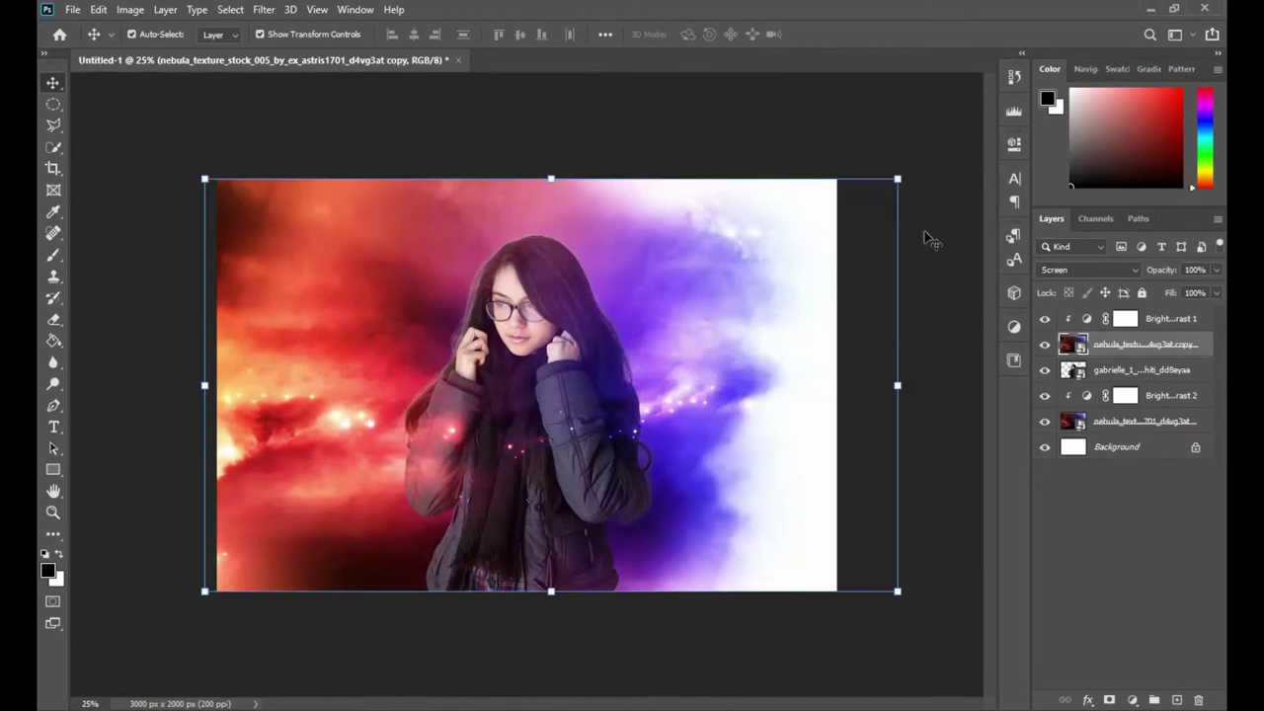
{"action": "left_click", "coordinate": [892, 279]}
{"action": "left_click", "coordinate": [1131, 399]}
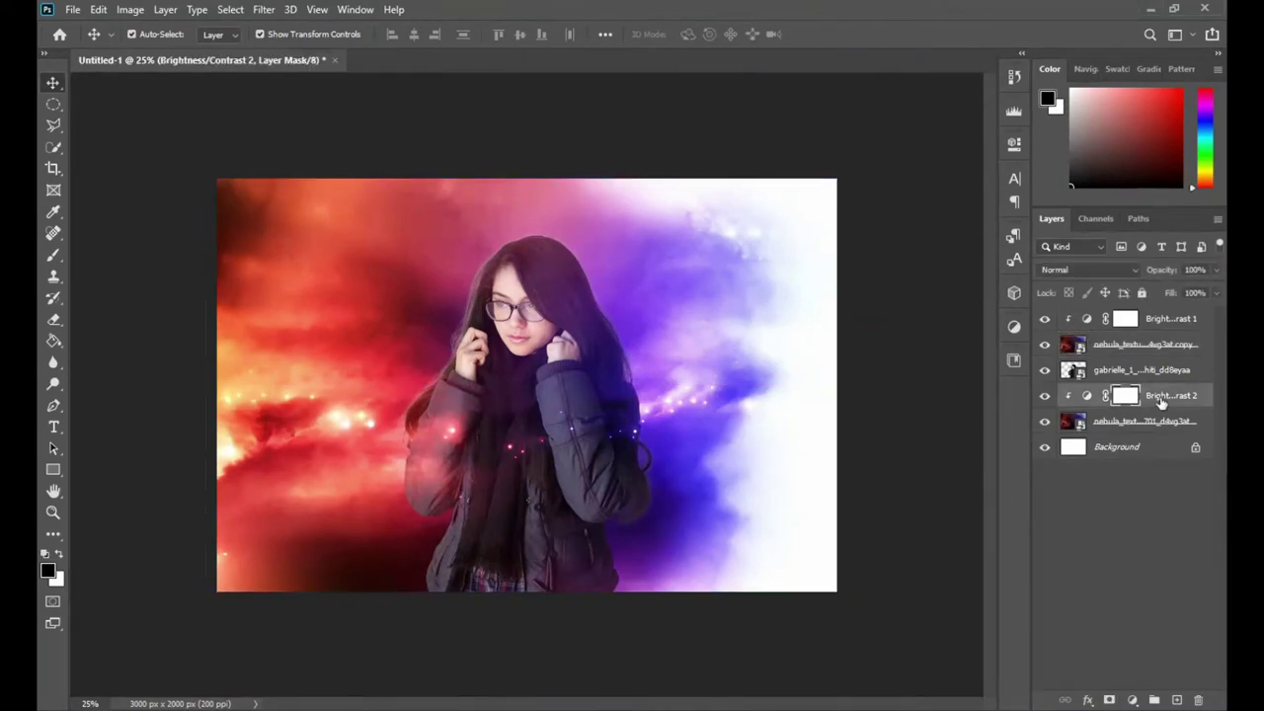
{"action": "left_click", "coordinate": [1176, 699]}
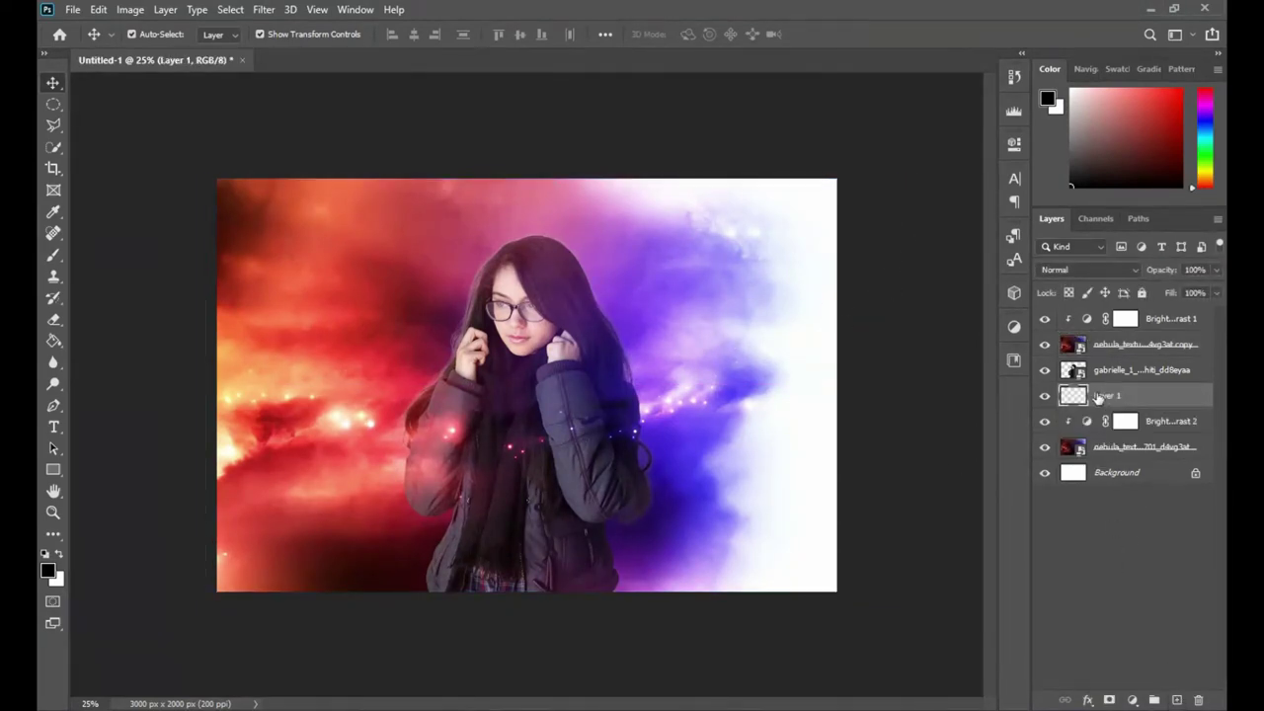
Step: Clip Layer 1 to the brightened nebula layer below it
{"action": "right_click", "coordinate": [1121, 393]}
{"action": "left_click", "coordinate": [988, 328]}
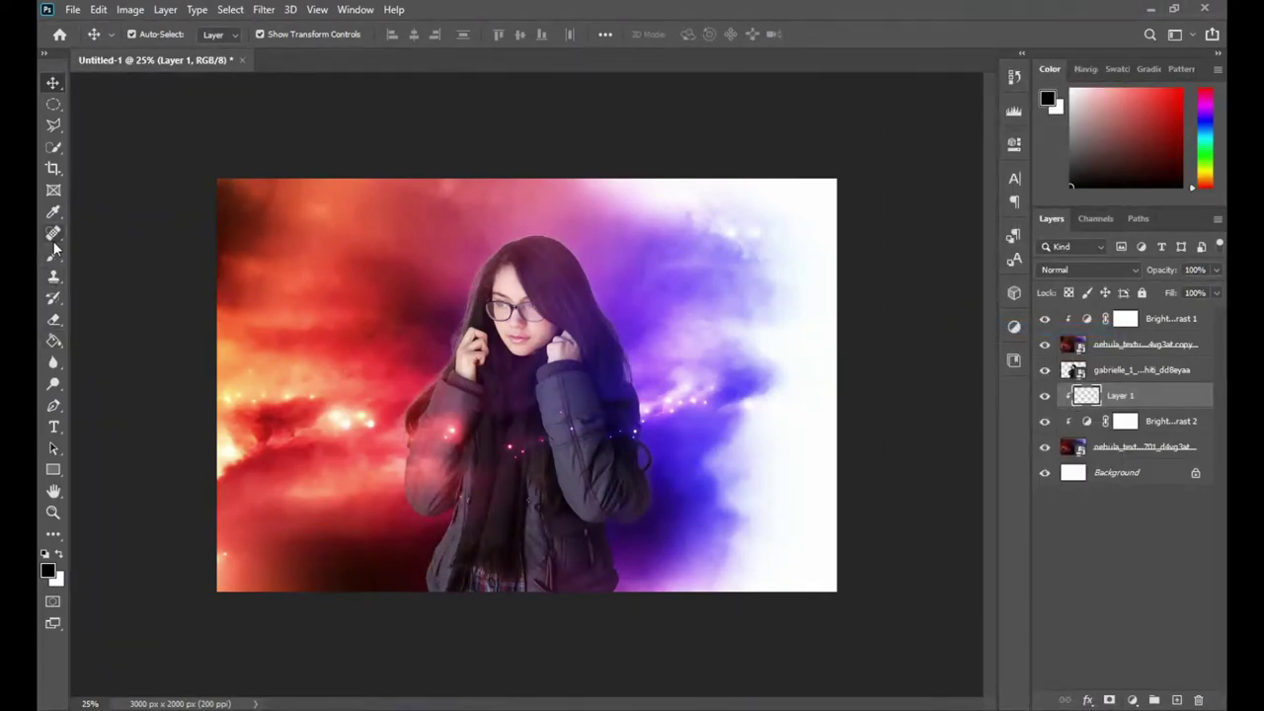
{"action": "right_click", "coordinate": [54, 341]}
{"action": "left_click", "coordinate": [93, 346]}
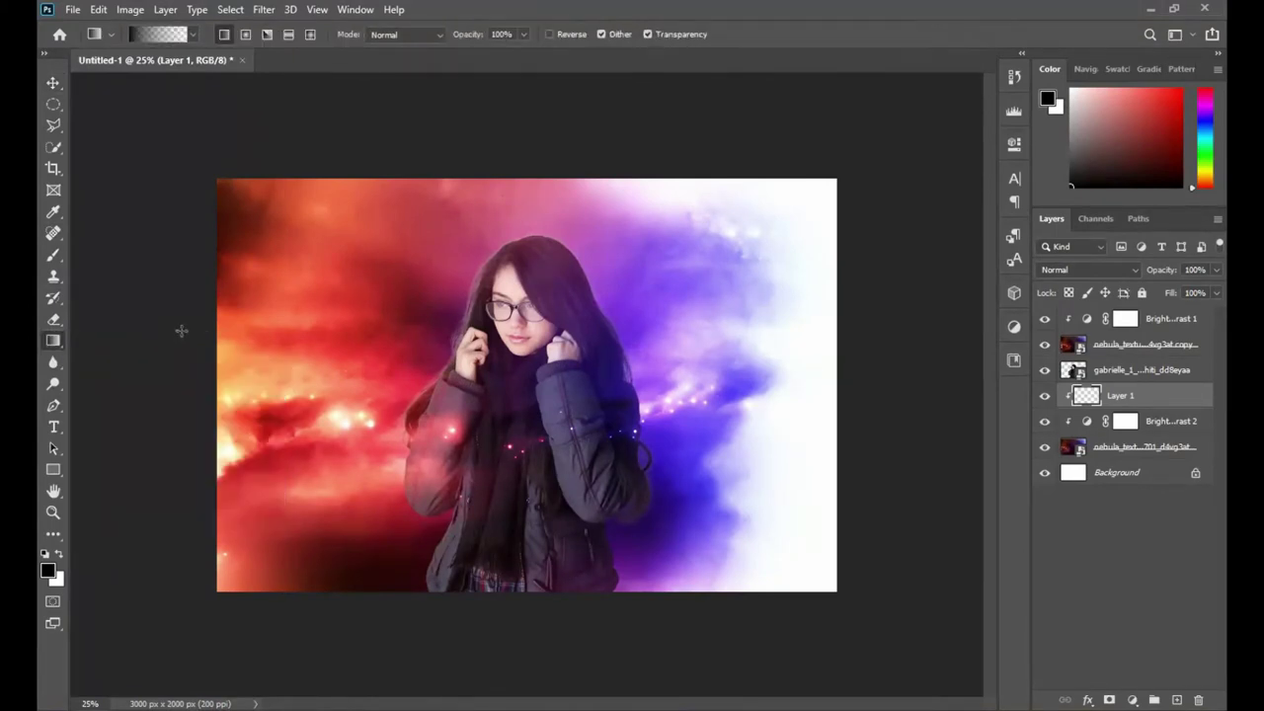
Step: Set the foreground colour to a violet blue (#391bce)
{"action": "left_click", "coordinate": [47, 570]}
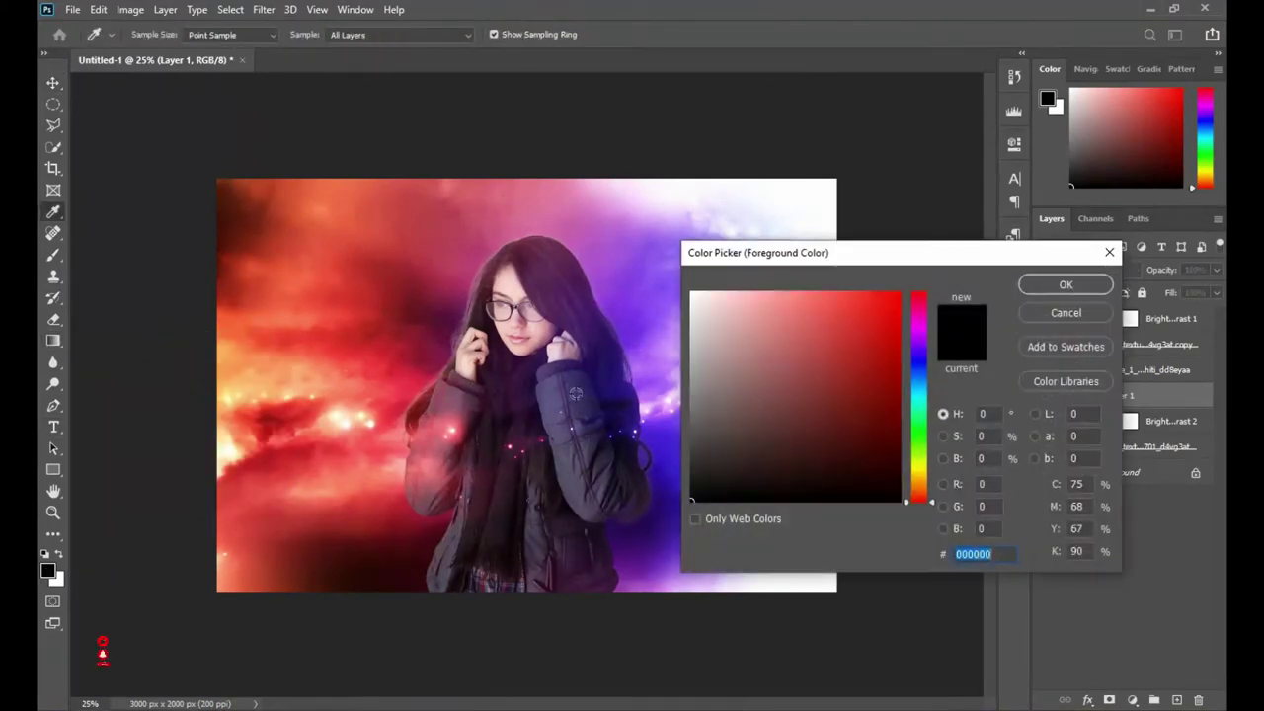
{"action": "left_click_drag", "start_coordinate": [873, 253], "coordinate": [830, 244]}
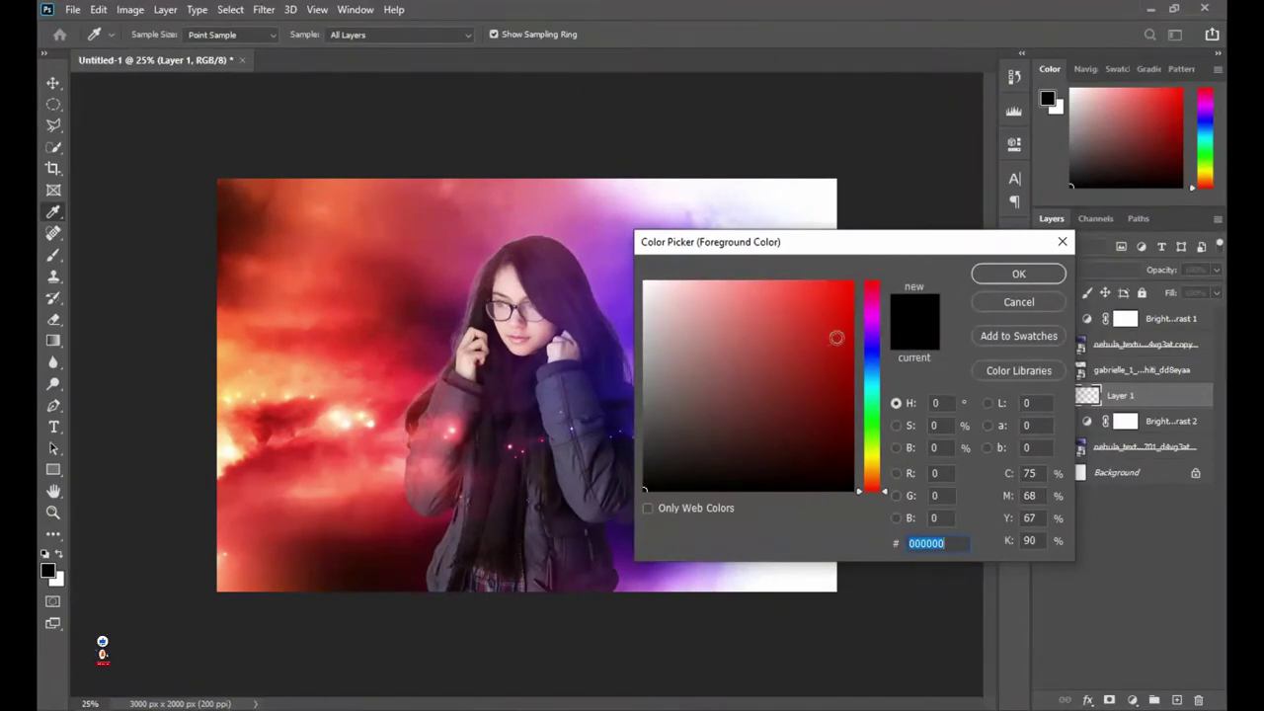
{"action": "left_click", "coordinate": [869, 365]}
{"action": "left_click", "coordinate": [873, 359]}
{"action": "left_click_drag", "start_coordinate": [866, 263], "coordinate": [974, 210]}
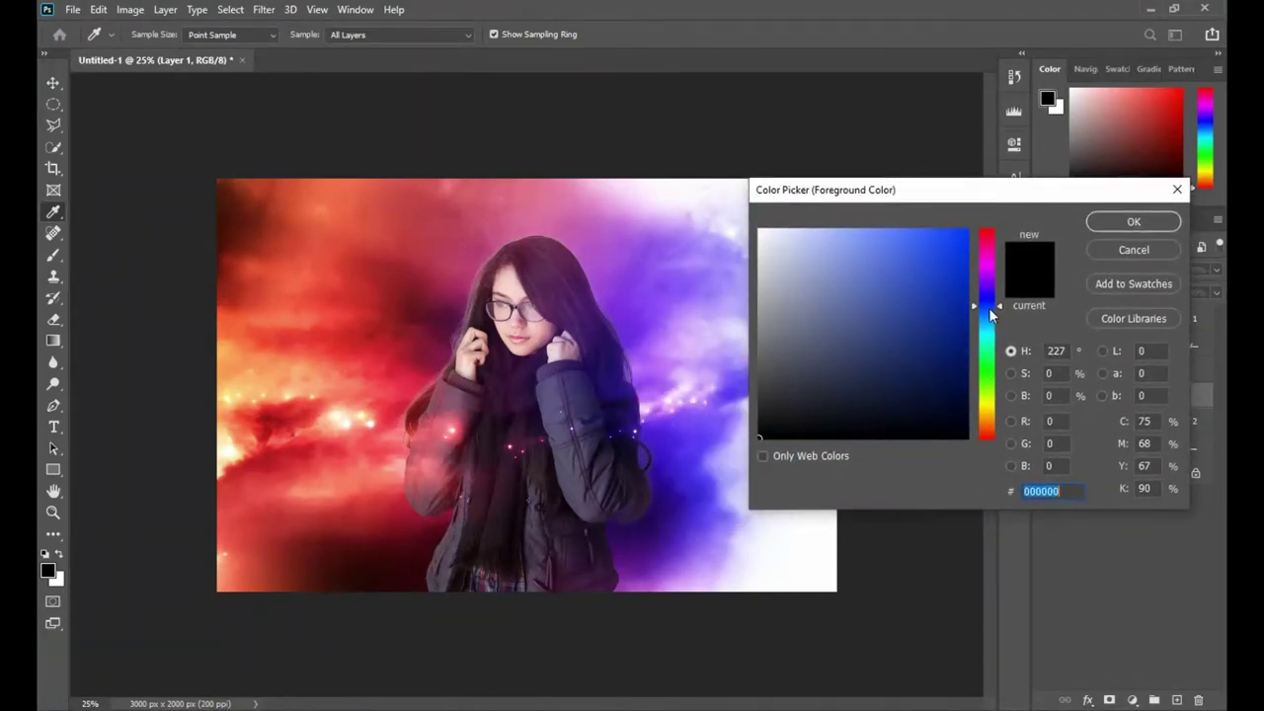
{"action": "left_click", "coordinate": [939, 261]}
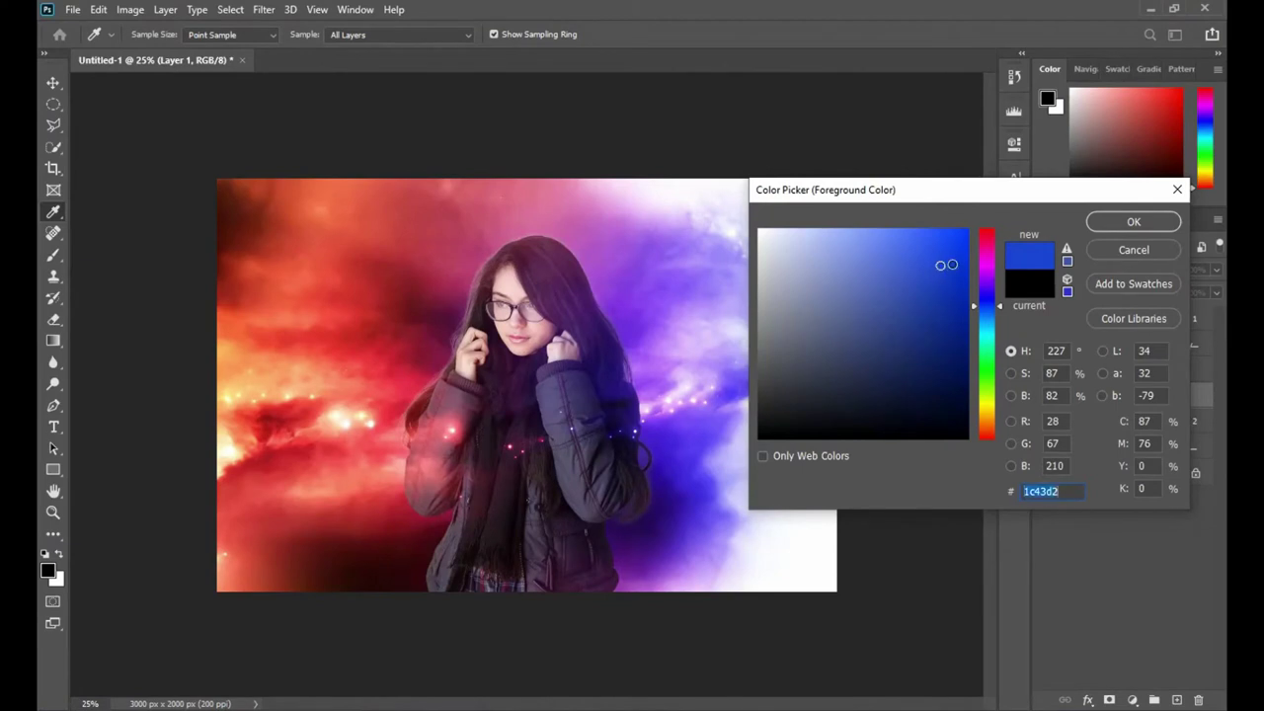
{"action": "left_click", "coordinate": [987, 293]}
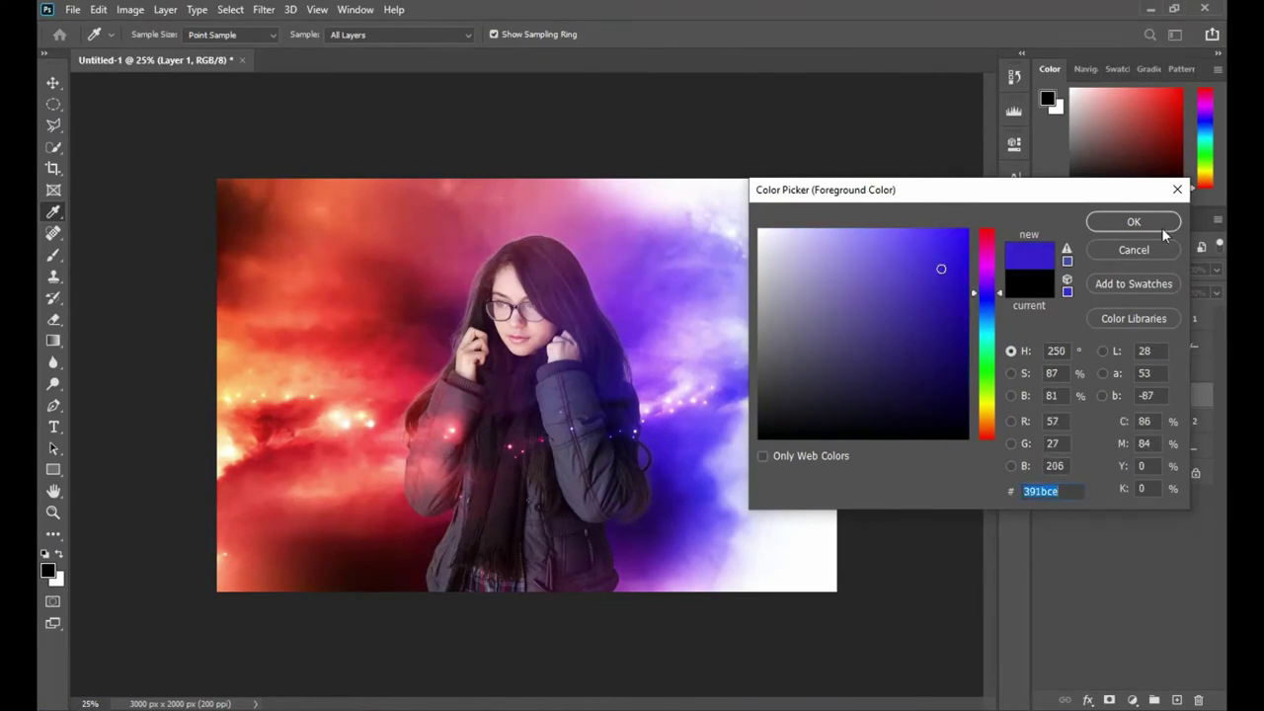
{"action": "left_click", "coordinate": [1098, 221]}
{"action": "key", "text": "g"}
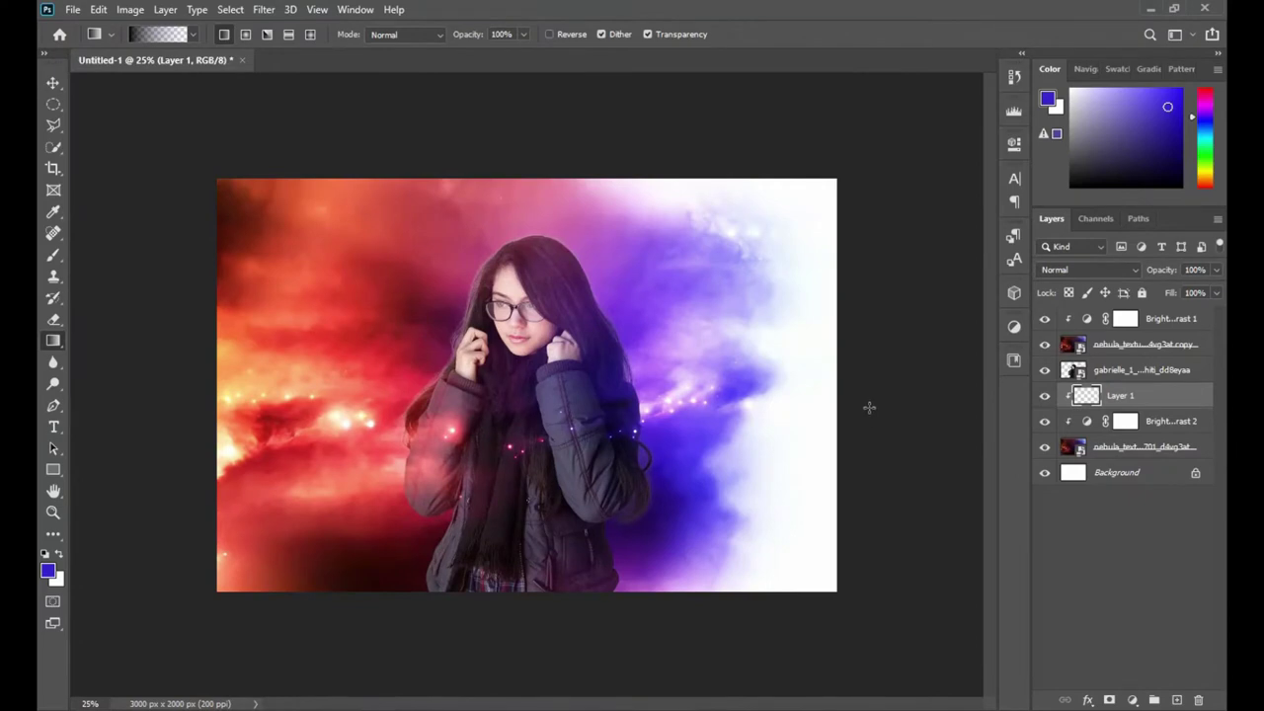
Step: Draw the violet gradient inward from the right edge and set Layer 1 to Multiply
{"action": "left_click_drag", "start_coordinate": [869, 407], "coordinate": [530, 373]}
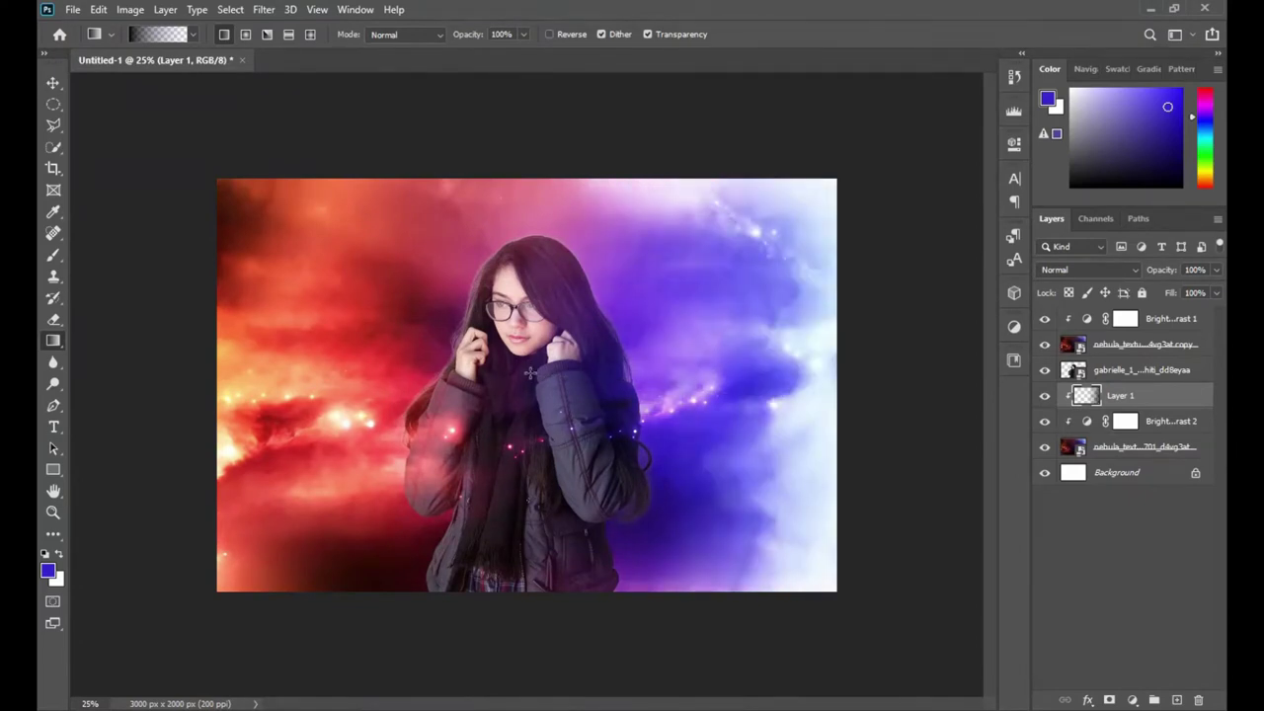
{"action": "left_click", "coordinate": [1132, 268]}
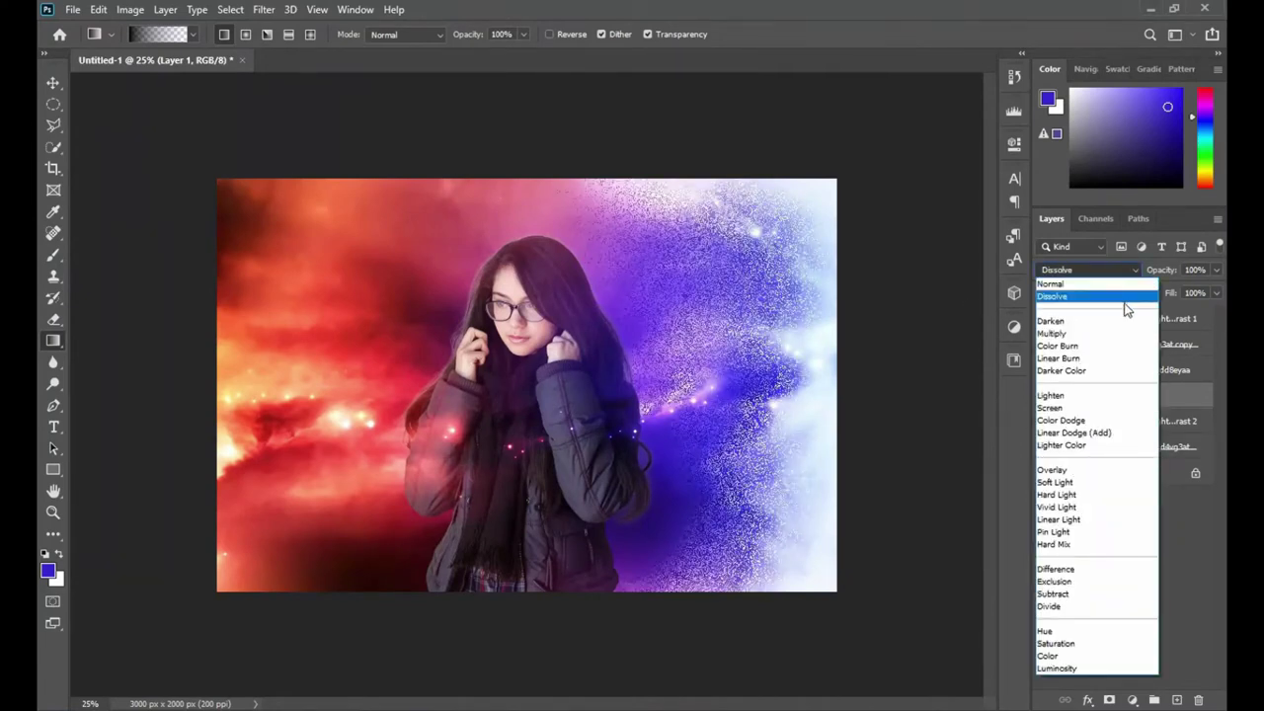
{"action": "left_click", "coordinate": [1121, 334]}
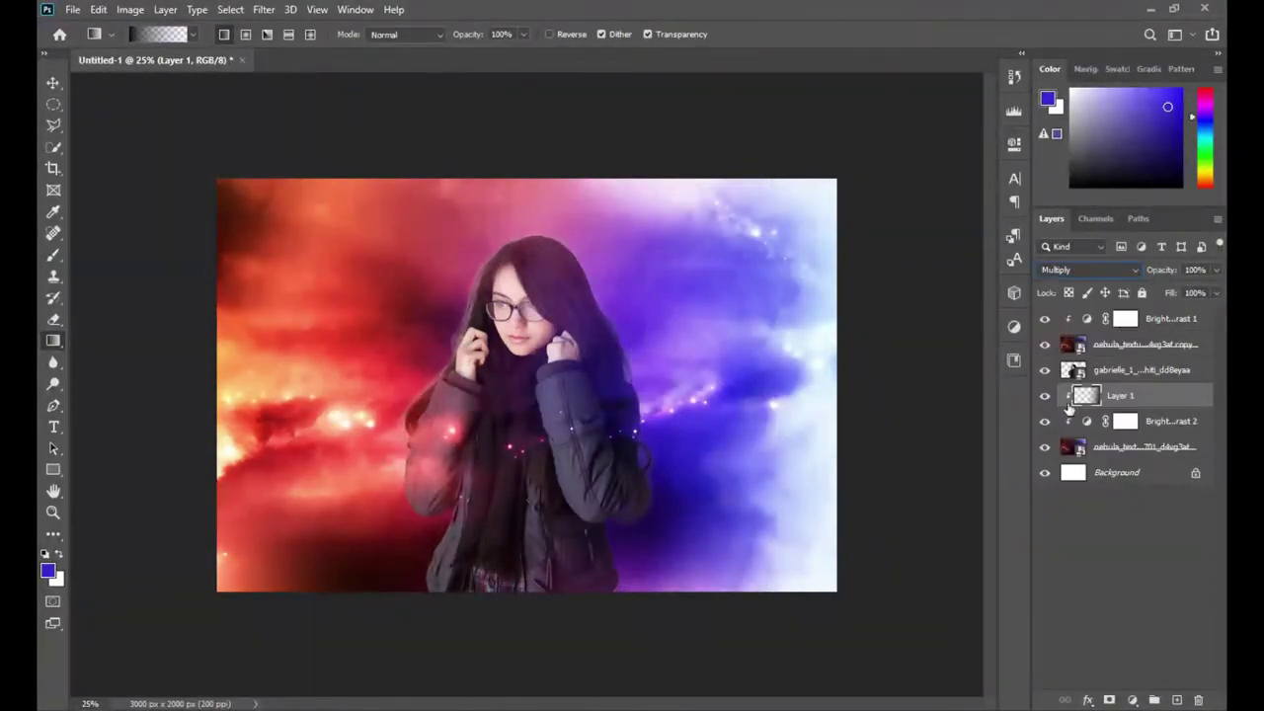
Step: Clip a Color Balance to the girl layer with midtones Cyan–Red +50 and Magenta–Green +9
{"action": "key", "text": "v"}
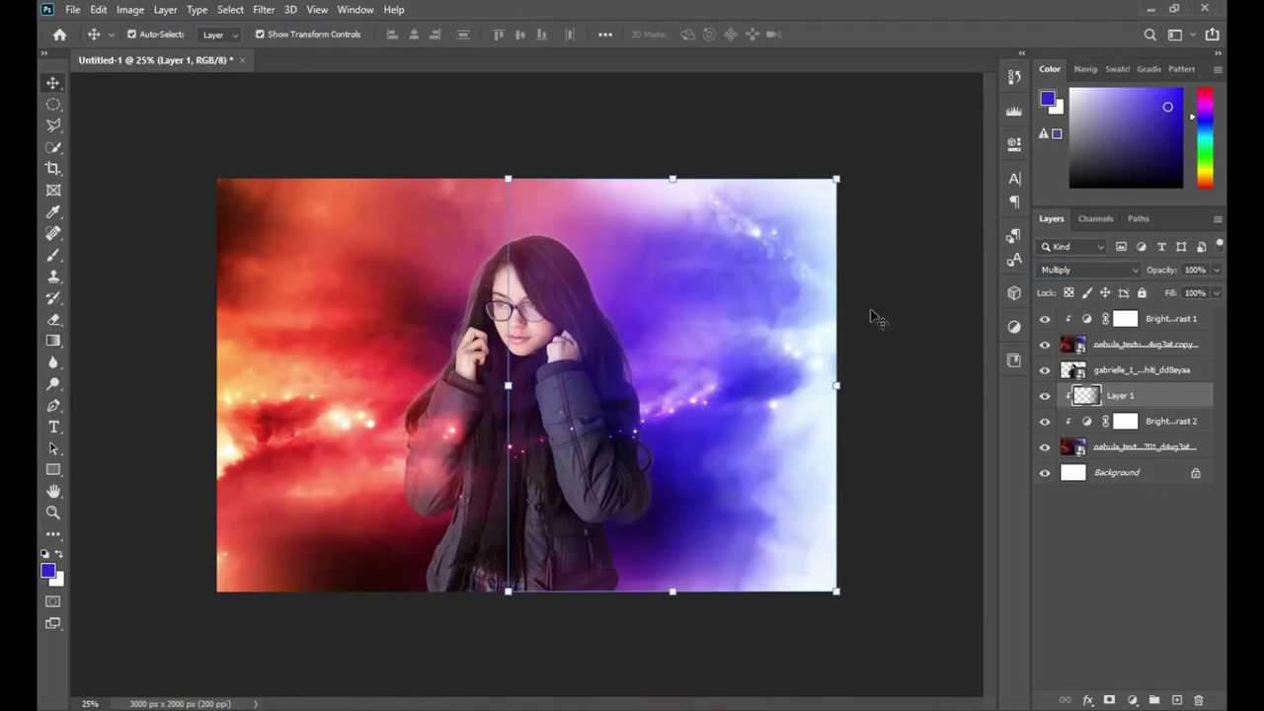
{"action": "left_click", "coordinate": [1128, 371]}
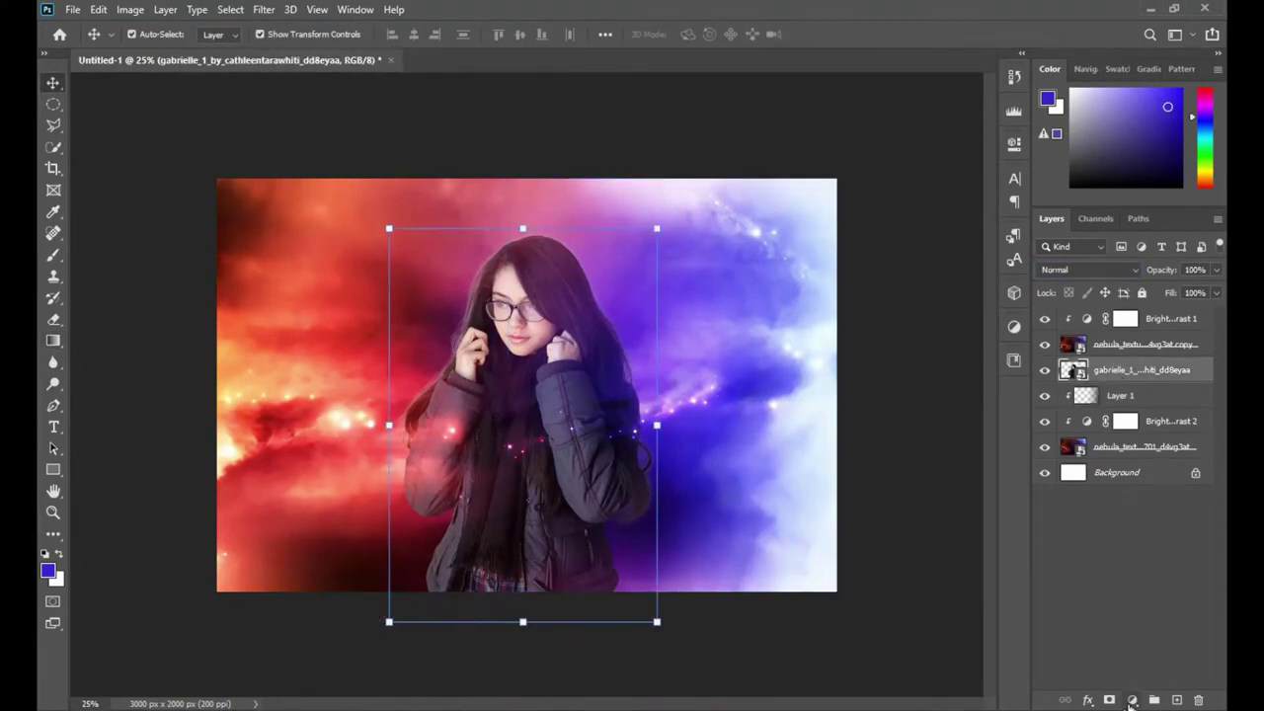
{"action": "left_click", "coordinate": [1132, 699]}
{"action": "left_click", "coordinate": [1135, 559]}
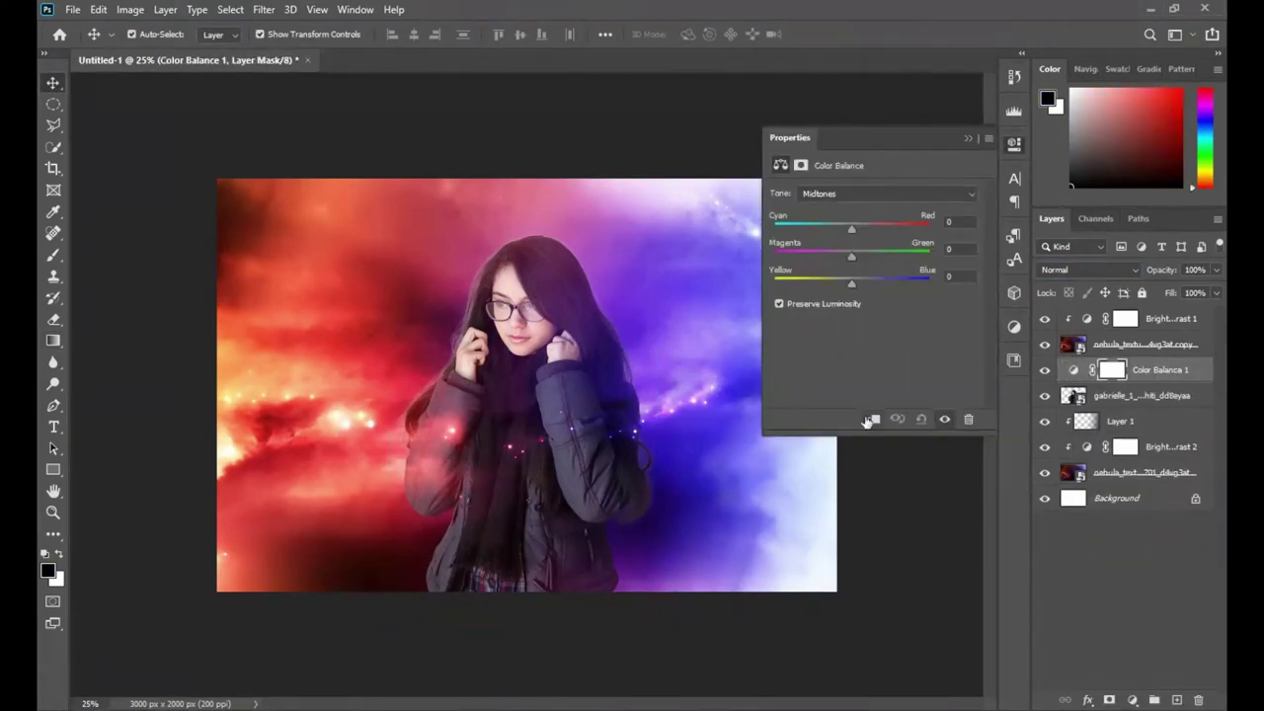
{"action": "left_click", "coordinate": [873, 420]}
{"action": "left_click_drag", "start_coordinate": [854, 227], "coordinate": [890, 228]}
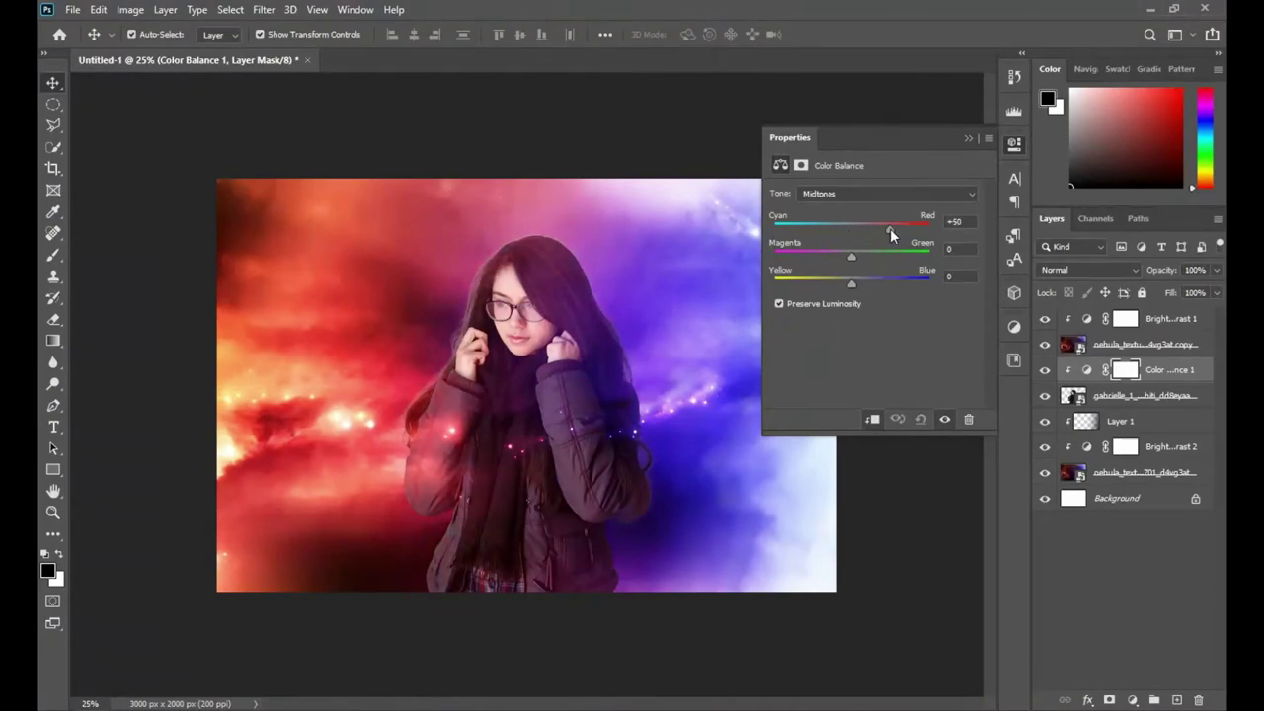
{"action": "mouse_move", "coordinate": [851, 257]}
{"action": "left_mouse_down"}
{"action": "mouse_move", "coordinate": [866, 282]}
{"action": "mouse_move", "coordinate": [897, 283]}
{"action": "left_mouse_up"}
{"action": "left_click", "coordinate": [968, 138]}
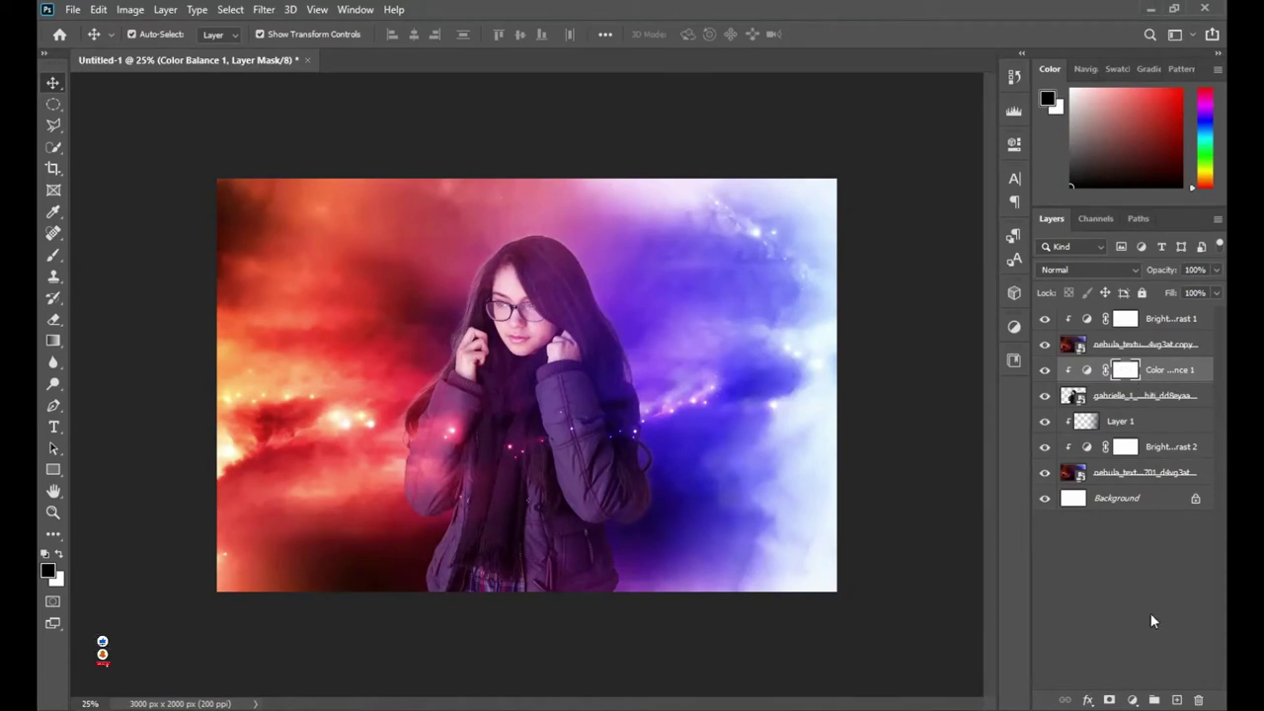
{"action": "left_click", "coordinate": [1176, 699]}
Step: Clip Layer 2 to the layer below and rename it 'D & B'
{"action": "right_click", "coordinate": [1108, 372]}
{"action": "left_click", "coordinate": [996, 328]}
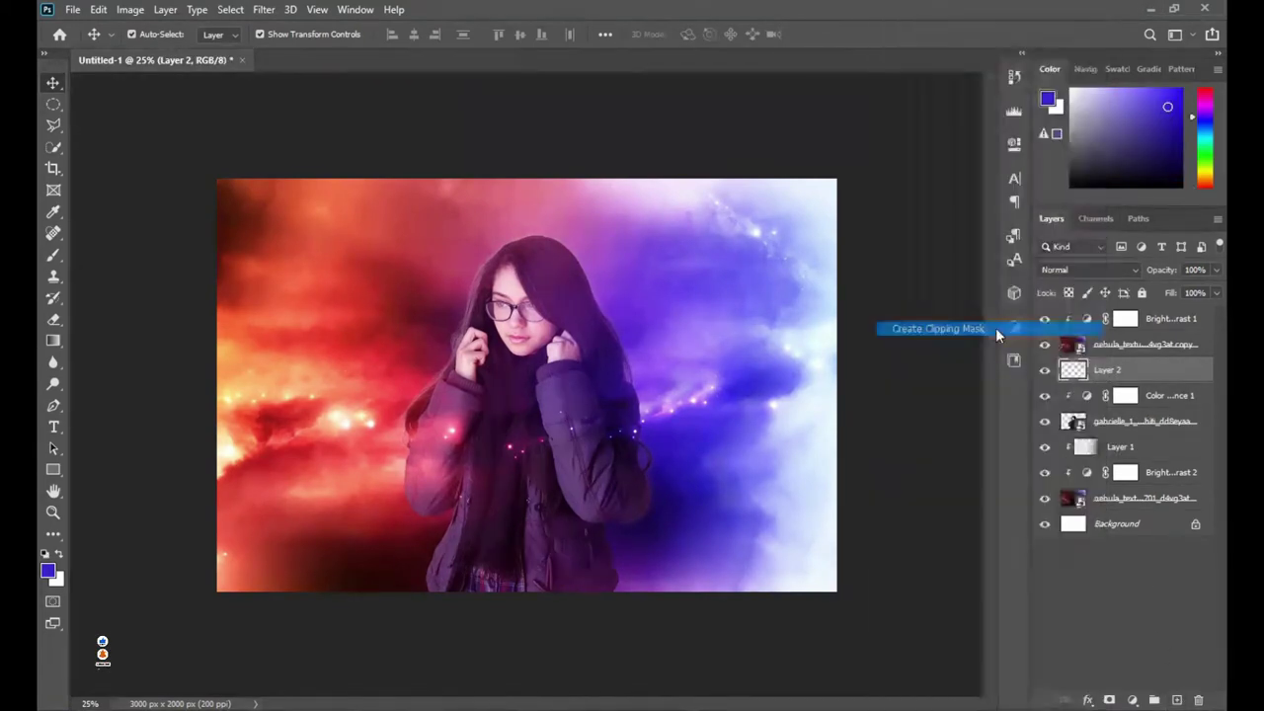
{"action": "double_click", "coordinate": [1119, 371]}
{"action": "key", "text": "BackSpace"}
{"action": "type", "text": "D & B"}
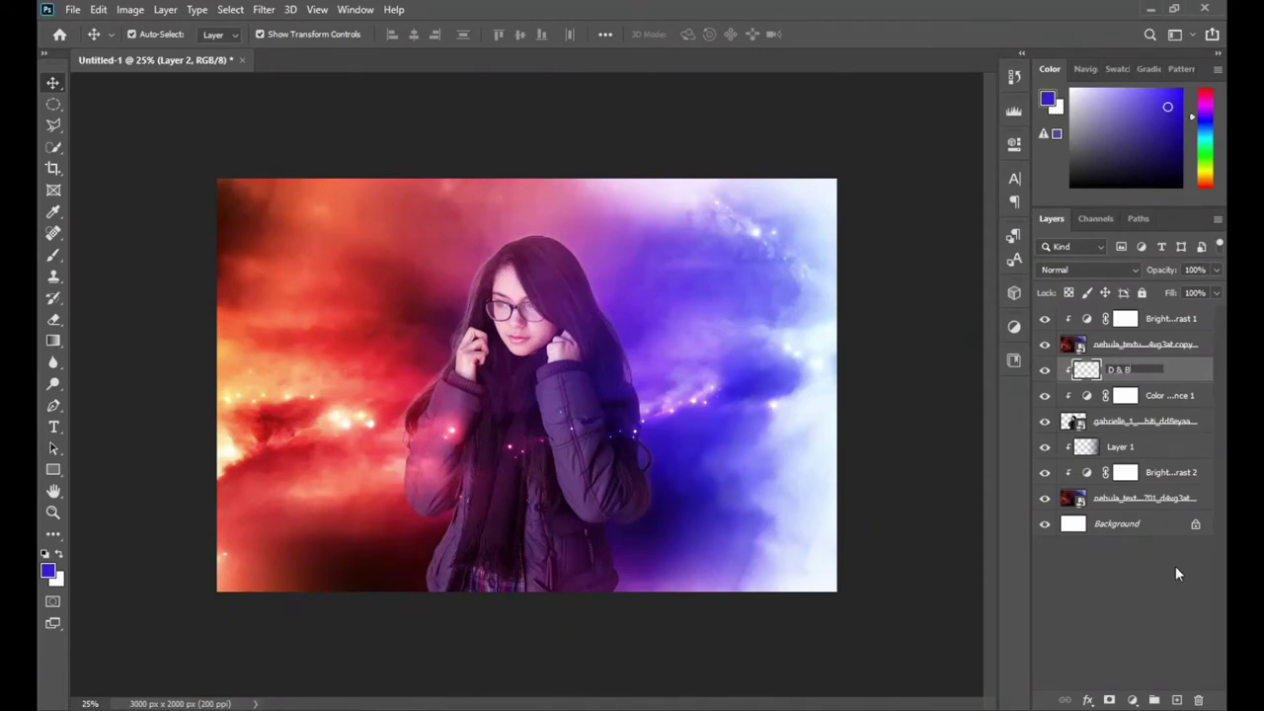
{"action": "left_click", "coordinate": [1175, 566]}
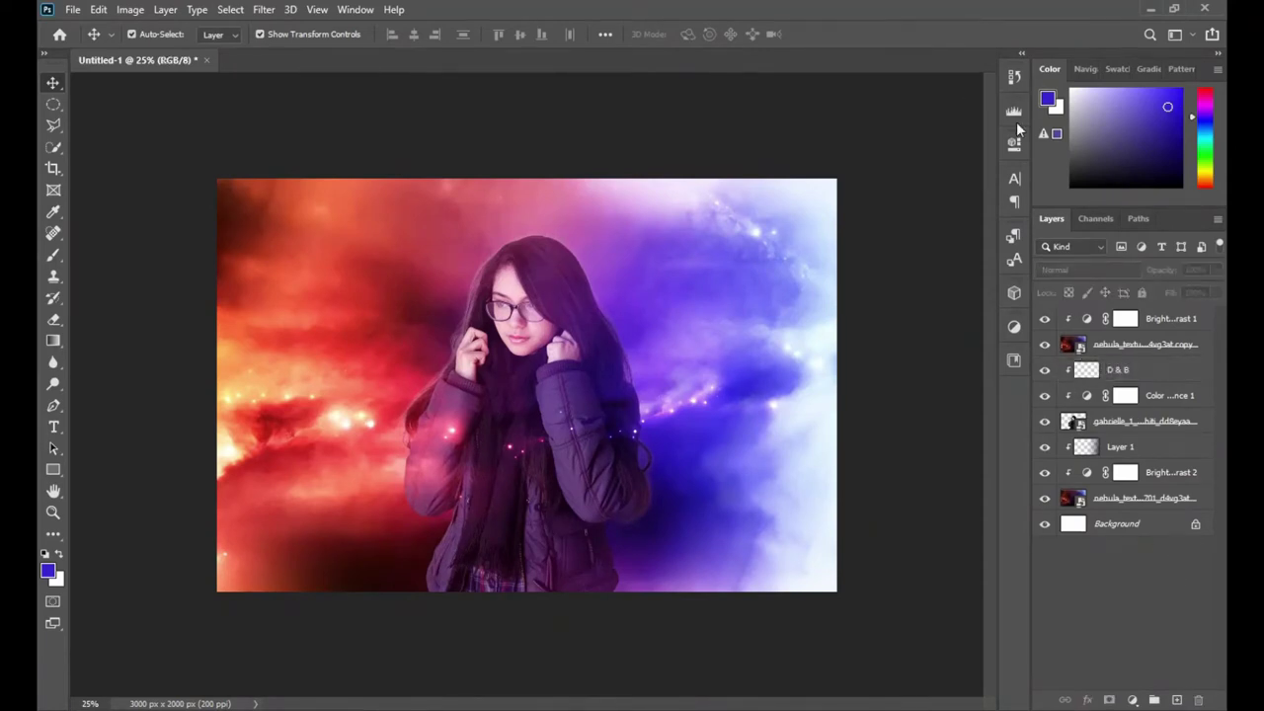
Step: Fill the D & B layer with 50% Gray in Normal mode
{"action": "left_click", "coordinate": [1136, 370]}
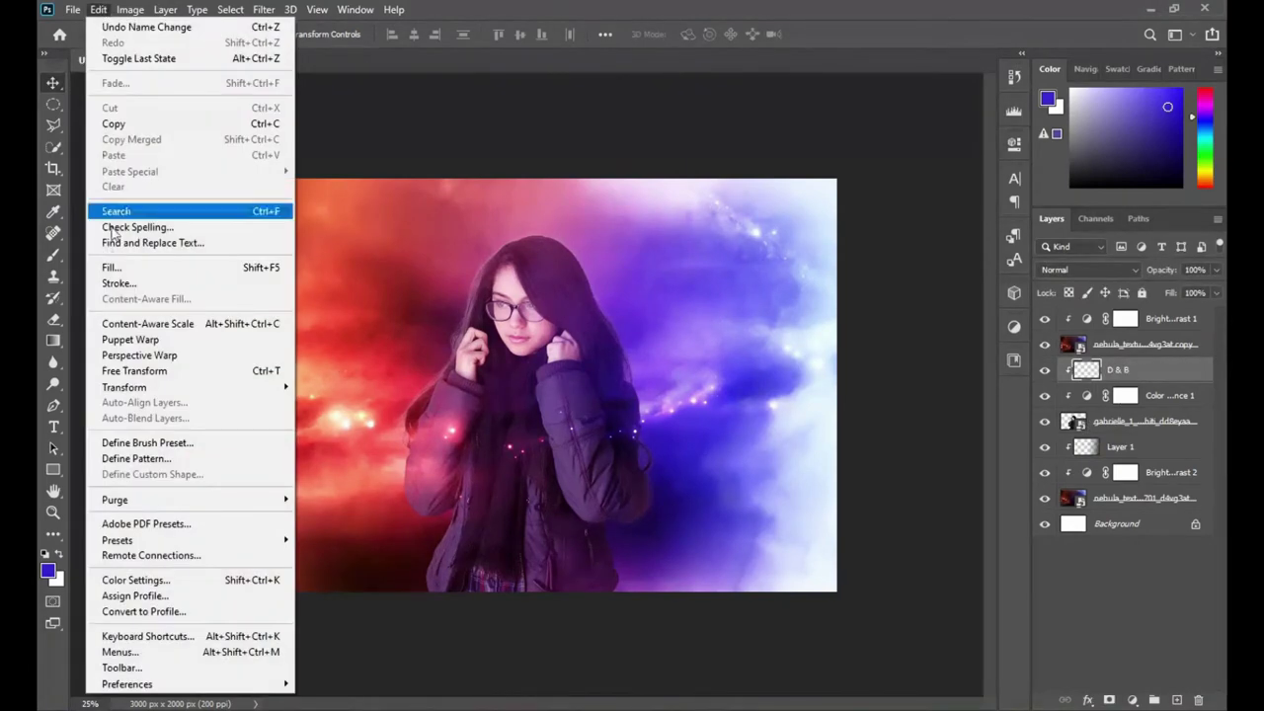
{"action": "left_click", "coordinate": [111, 266]}
{"action": "left_click", "coordinate": [646, 185]}
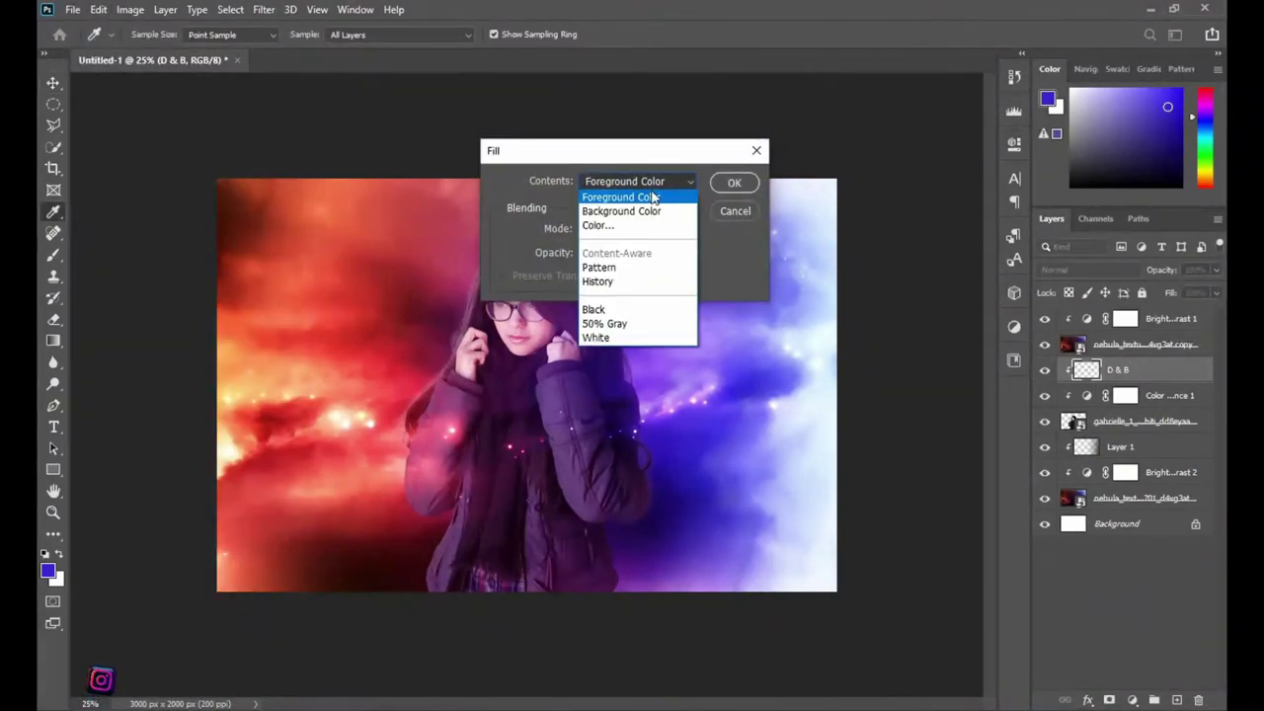
{"action": "left_click", "coordinate": [643, 325]}
{"action": "left_click", "coordinate": [675, 237]}
{"action": "left_click", "coordinate": [656, 233]}
{"action": "left_click", "coordinate": [734, 183]}
{"action": "key", "text": "v"}
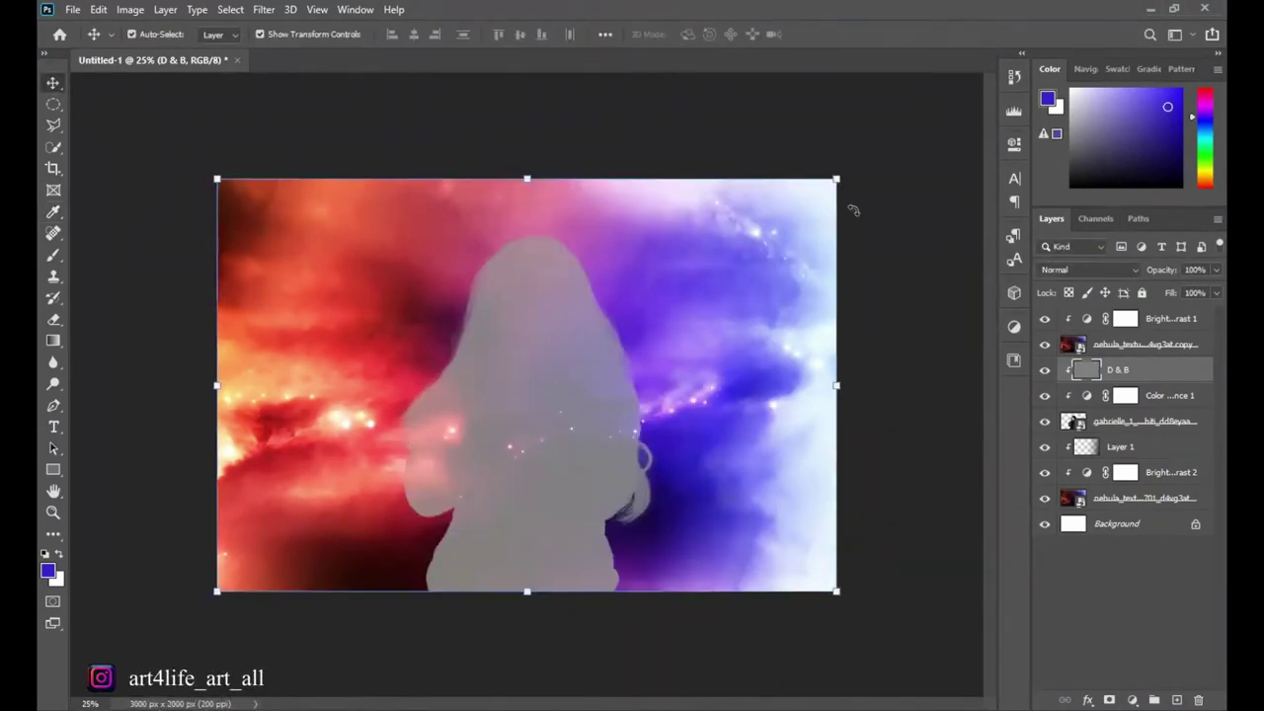
Step: Set the D & B layer's blend mode to Overlay
{"action": "left_click", "coordinate": [1136, 274]}
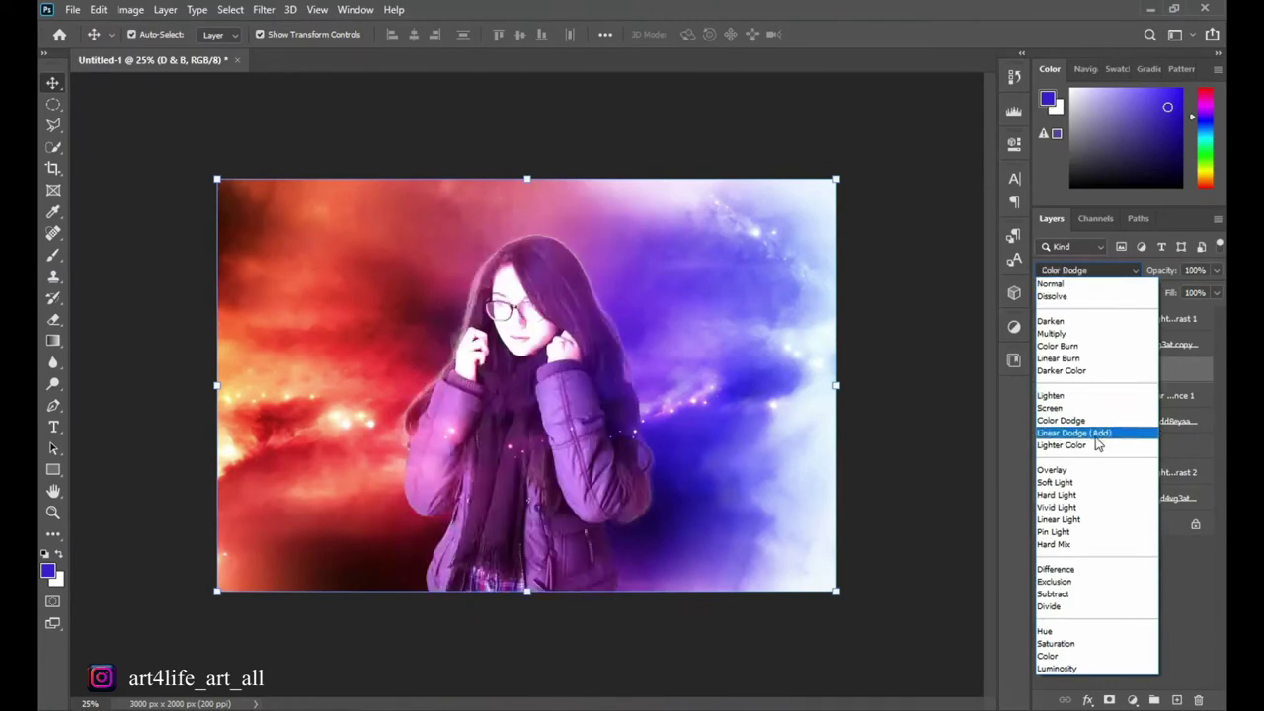
{"action": "left_click", "coordinate": [1090, 472]}
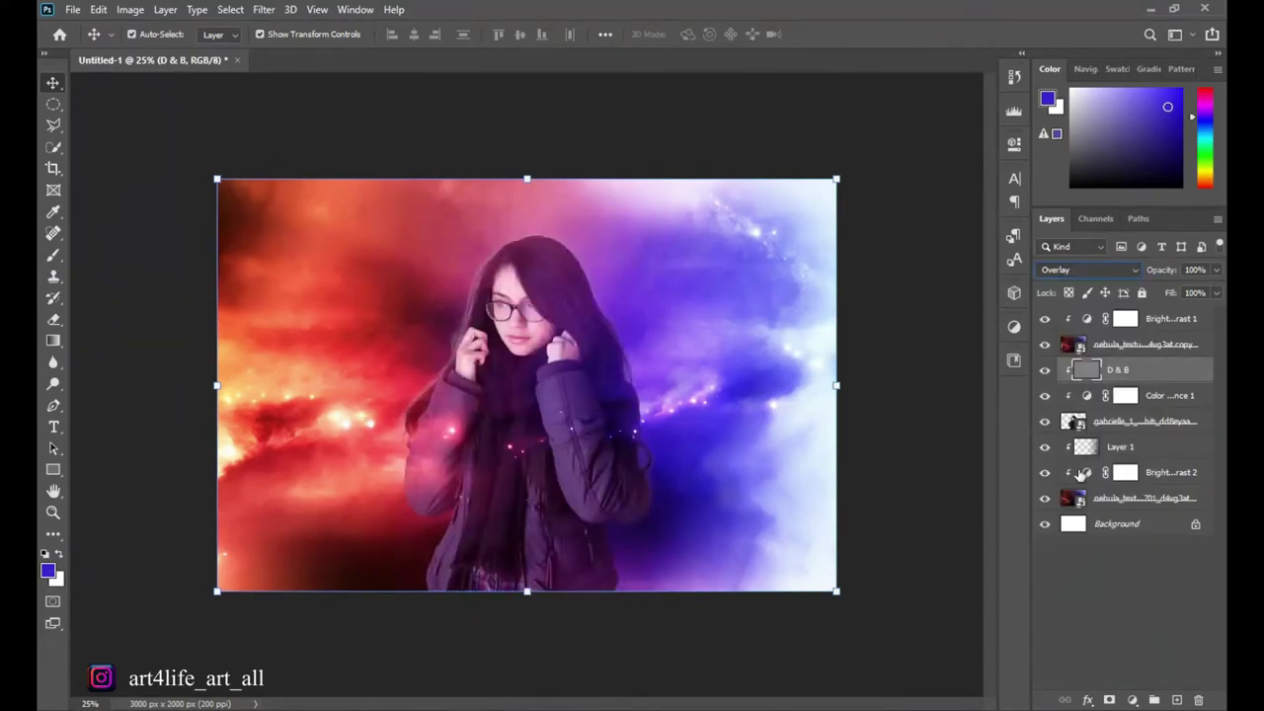
{"action": "left_click", "coordinate": [54, 387]}
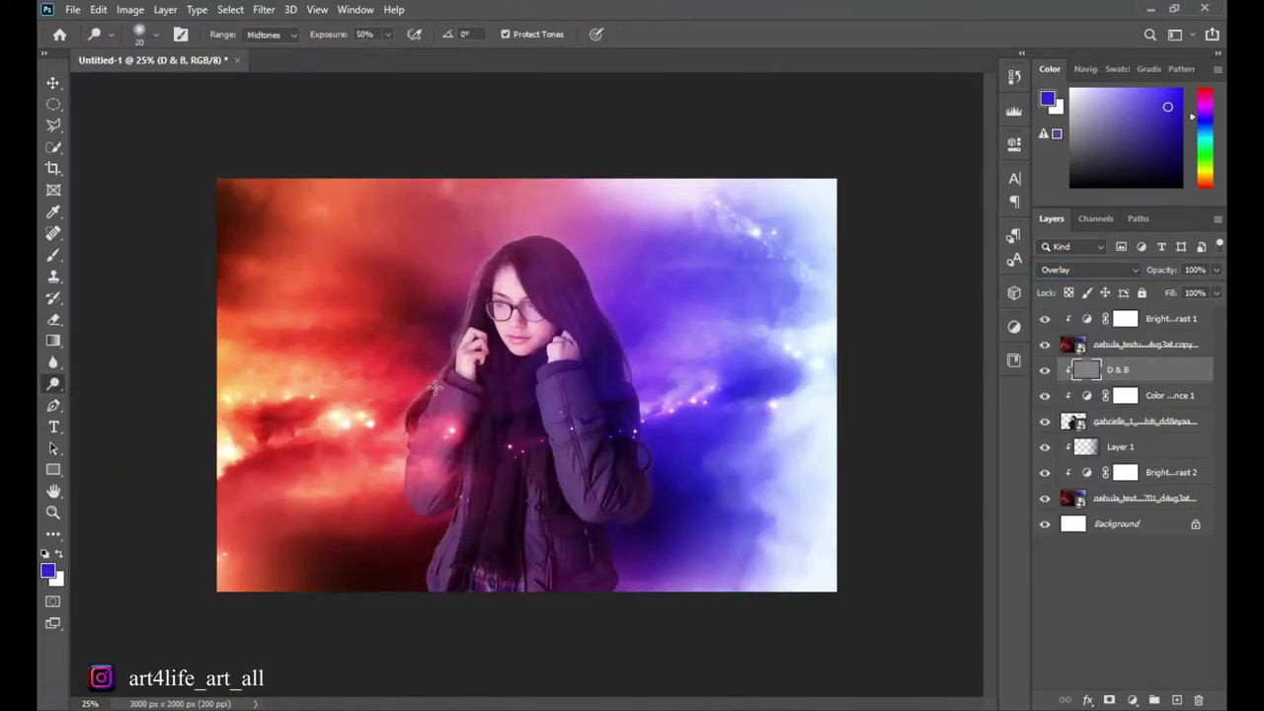
Step: Zoom in on the portrait, enlarge the Dodge brush to 600 and lower Exposure to 22%
{"action": "key", "text": "ctrl+plus"}
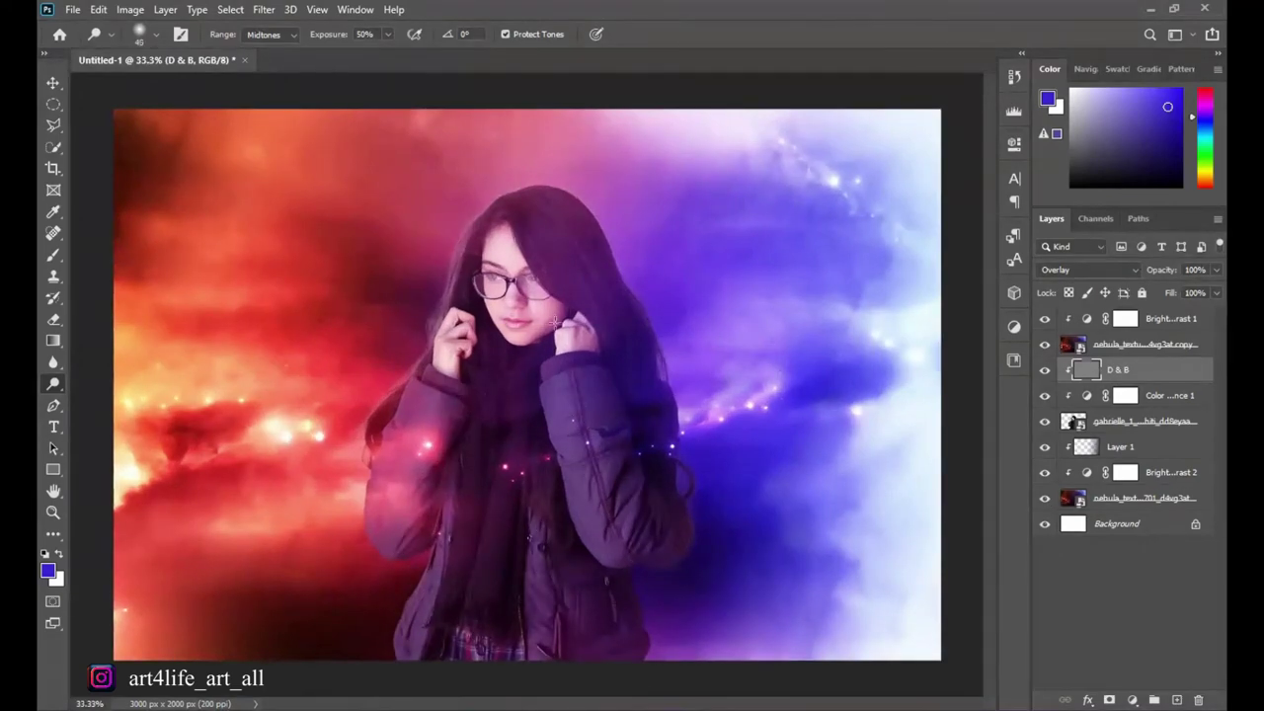
{"action": "key", "text": "bracketright"}
{"action": "key", "text": "bracketright"}
{"action": "key", "text": "bracketright"}
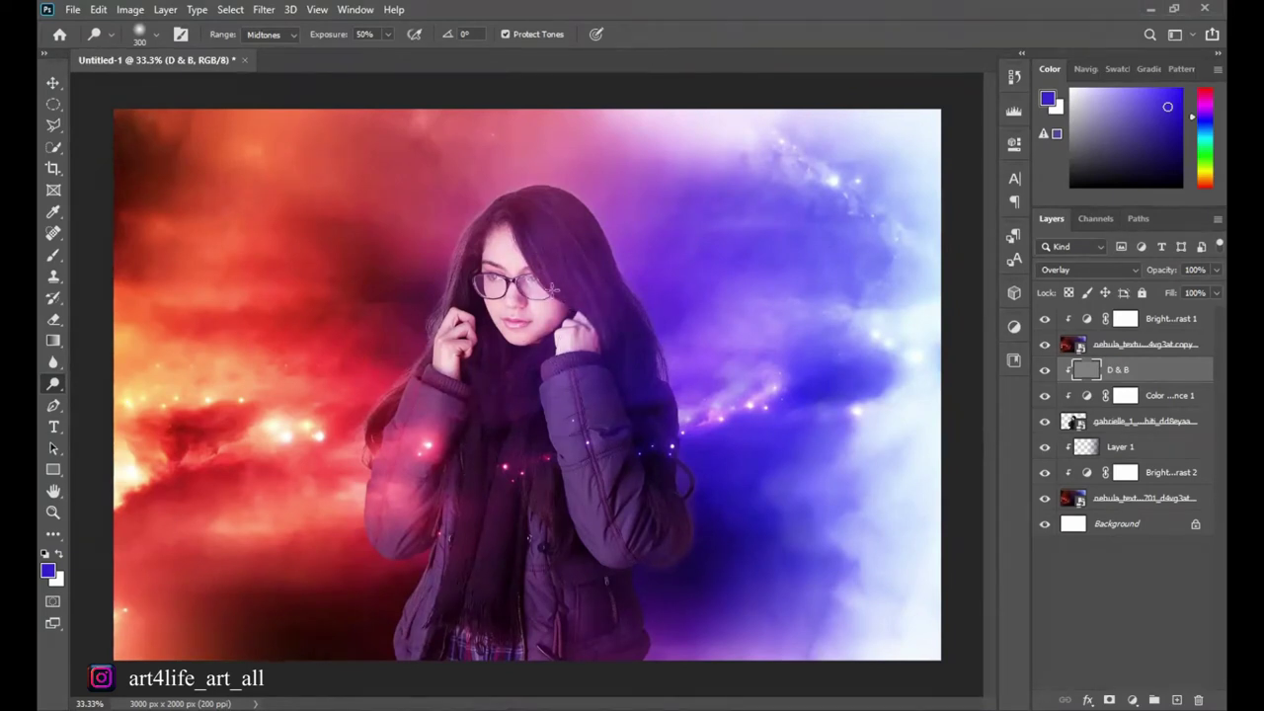
{"action": "key", "text": "bracketright"}
{"action": "key", "text": "bracketright"}
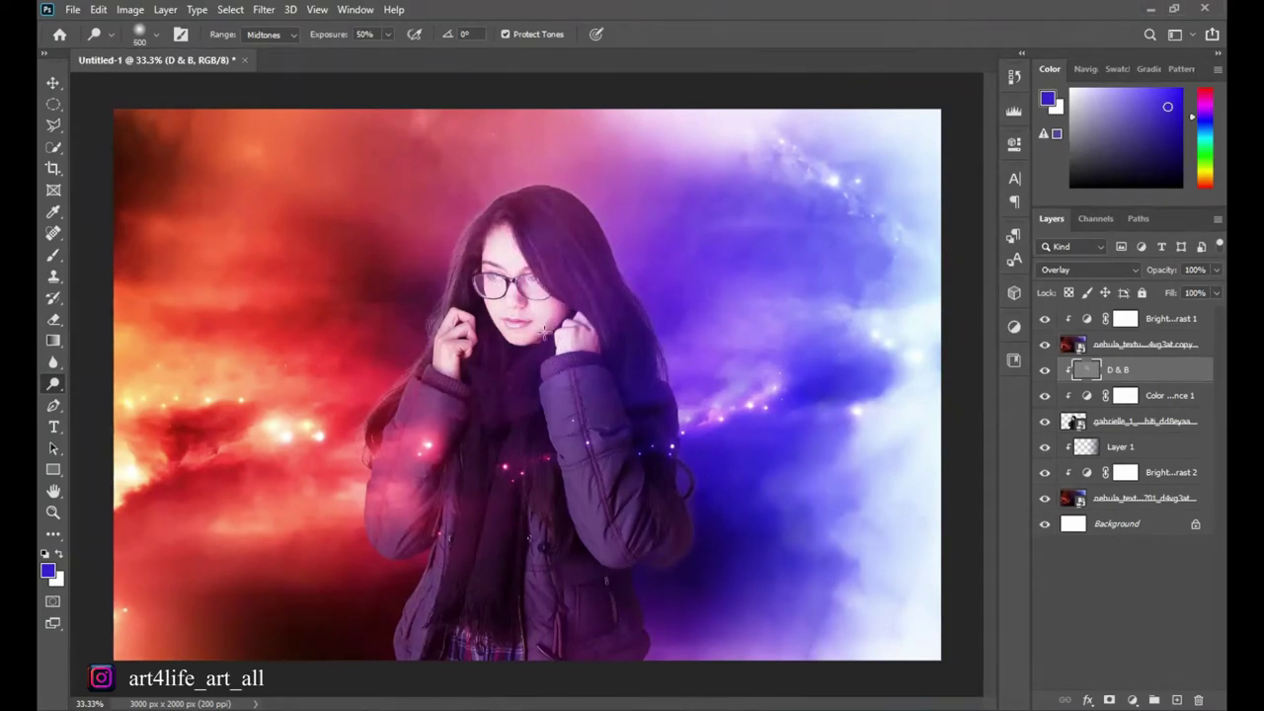
{"action": "key", "text": "bracketright"}
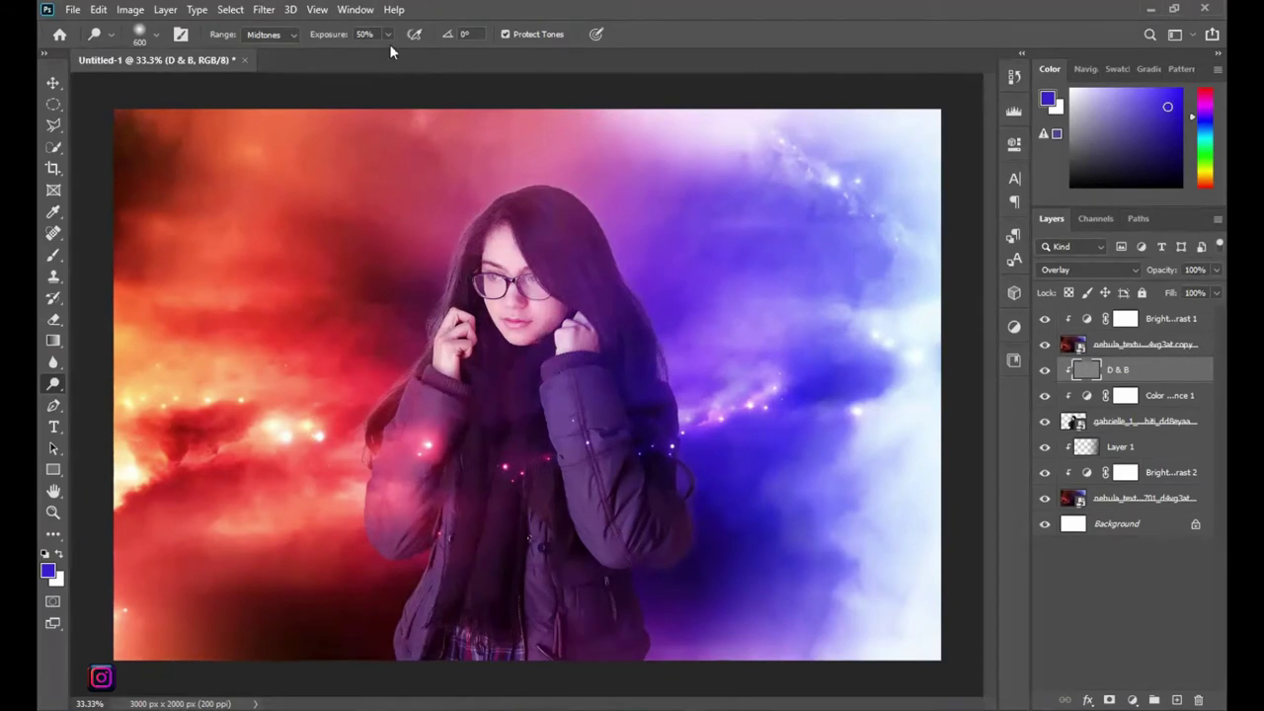
{"action": "left_click_drag", "start_coordinate": [388, 34], "coordinate": [364, 58]}
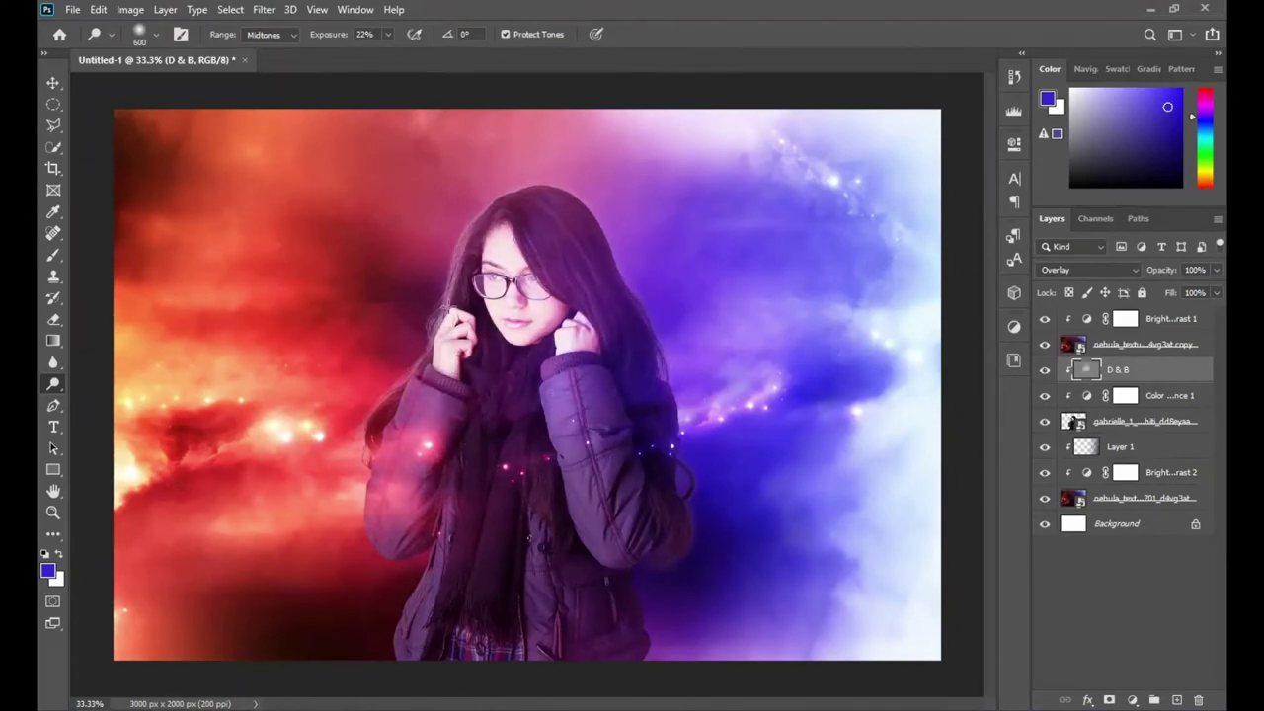
Step: Dodge highlights on the jacket's left side, the left sleeve and the hair edge
{"action": "left_click_drag", "start_coordinate": [459, 528], "coordinate": [465, 609]}
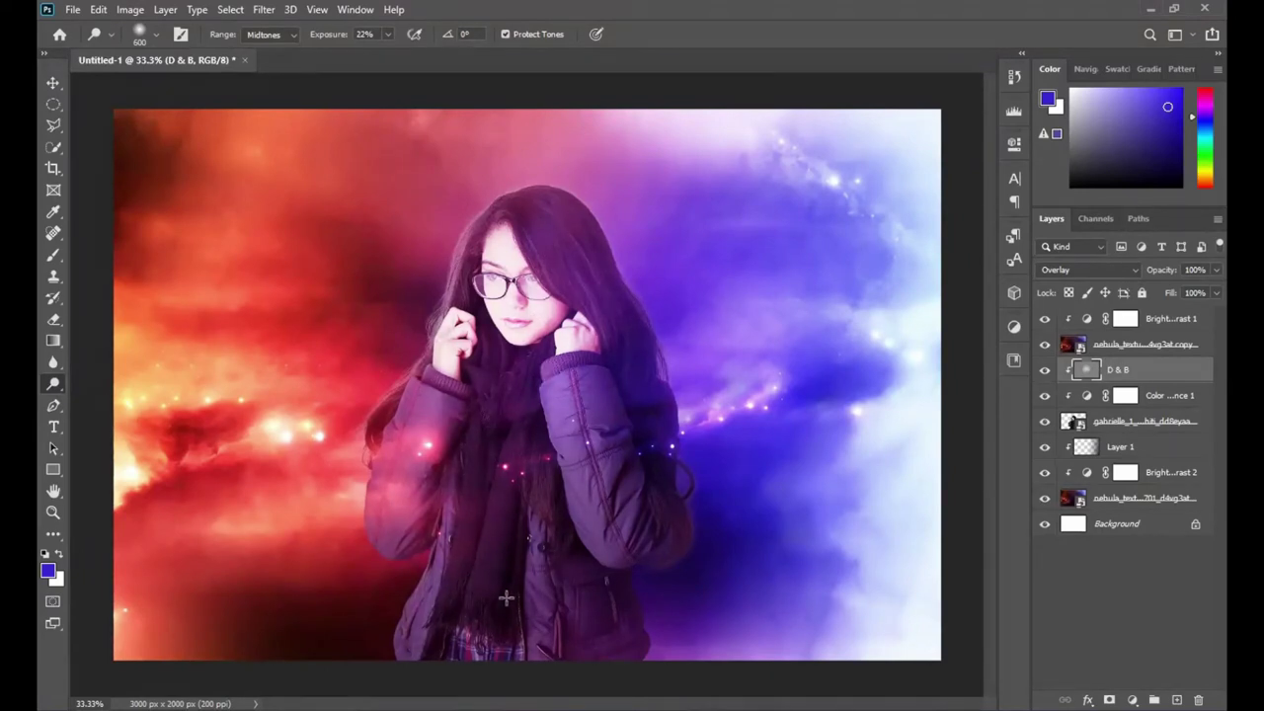
{"action": "key", "text": "bracketright"}
{"action": "key", "text": "bracketright"}
{"action": "key", "text": "bracketright"}
{"action": "key", "text": "bracketleft"}
{"action": "key", "text": "bracketleft"}
{"action": "key", "text": "bracketleft"}
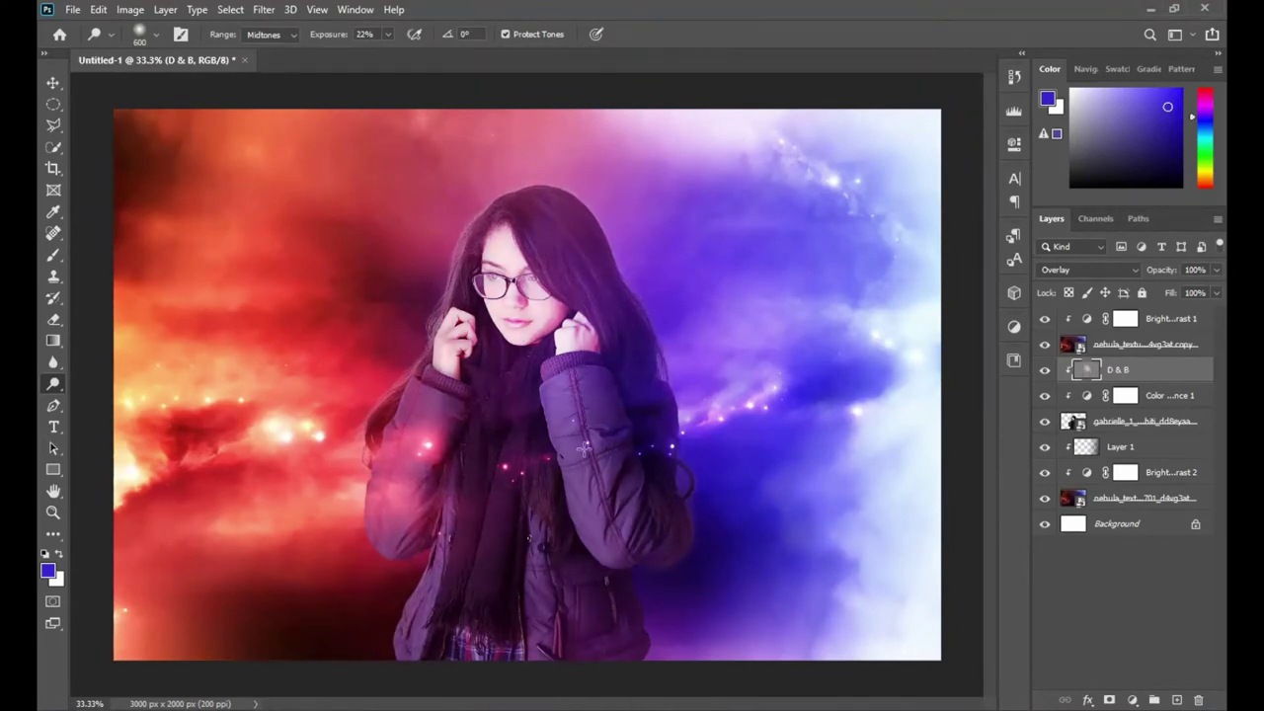
{"action": "key", "text": "bracketleft"}
{"action": "key", "text": "bracketleft"}
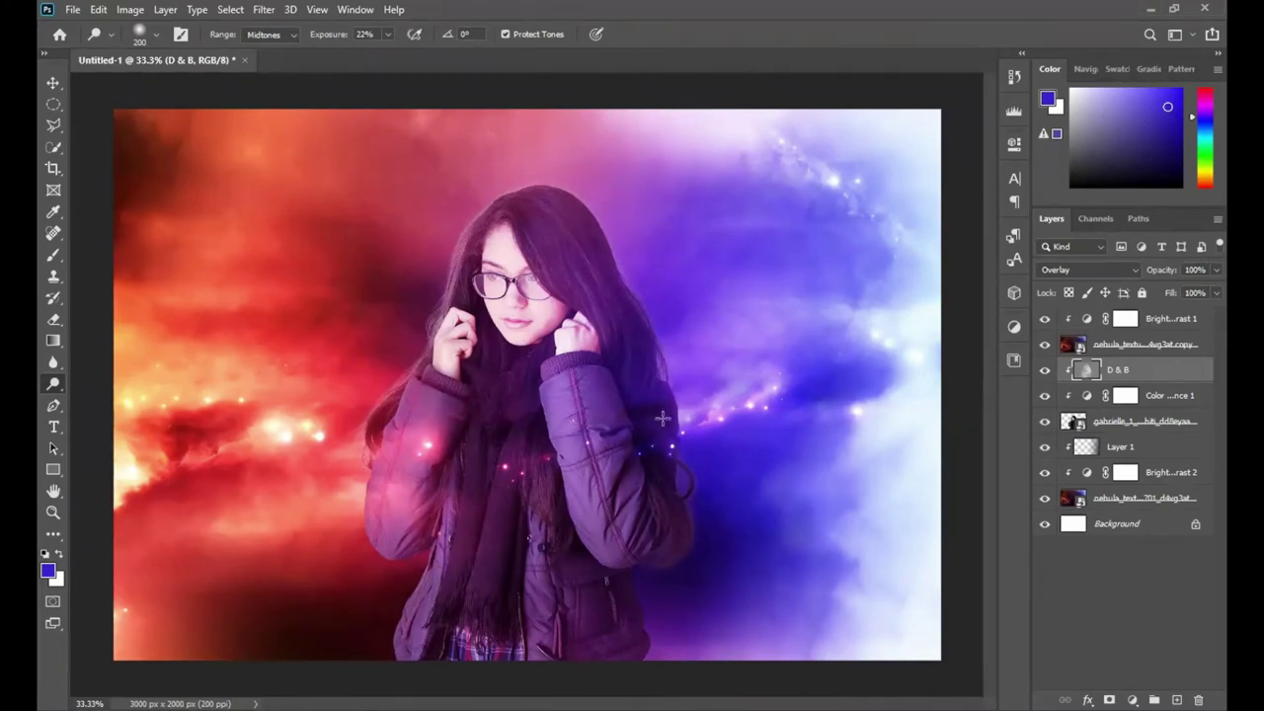
{"action": "left_click_drag", "start_coordinate": [416, 398], "coordinate": [432, 473]}
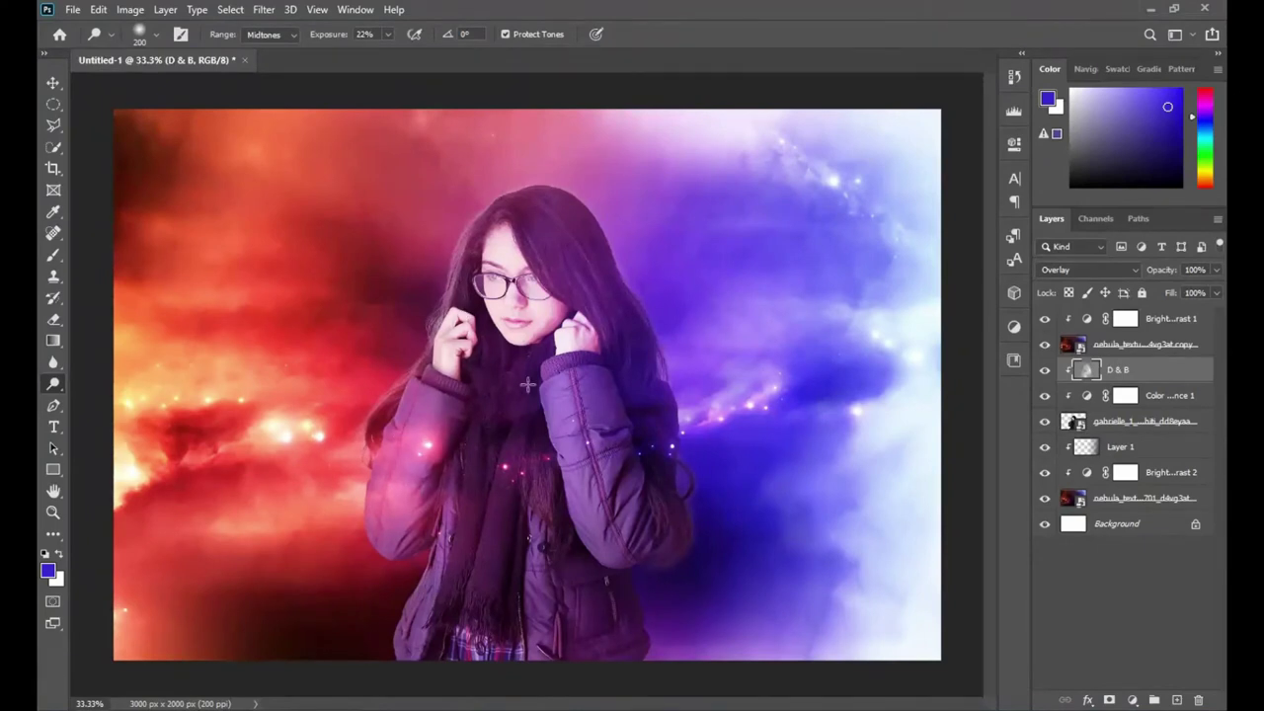
{"action": "key", "text": "v"}
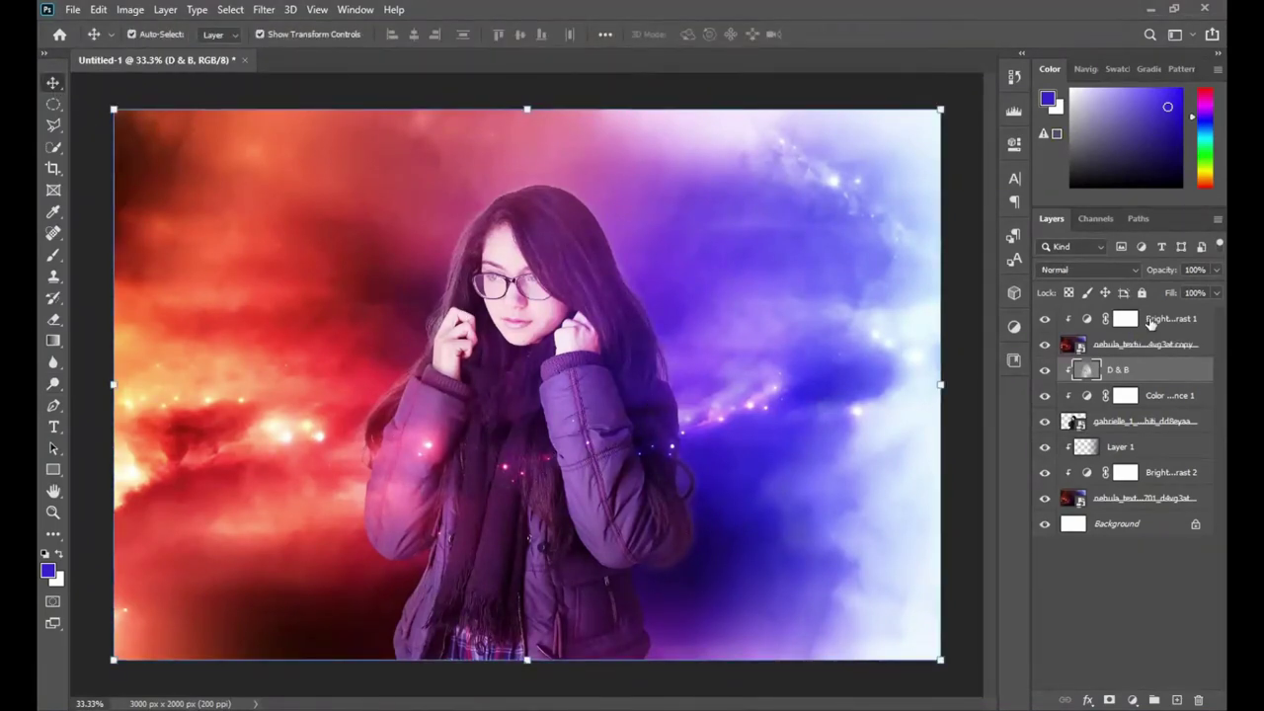
Step: Add a top Brightness/Contrast adjustment with Brightness -111 and Contrast 1 to darken everything
{"action": "left_click", "coordinate": [1151, 319]}
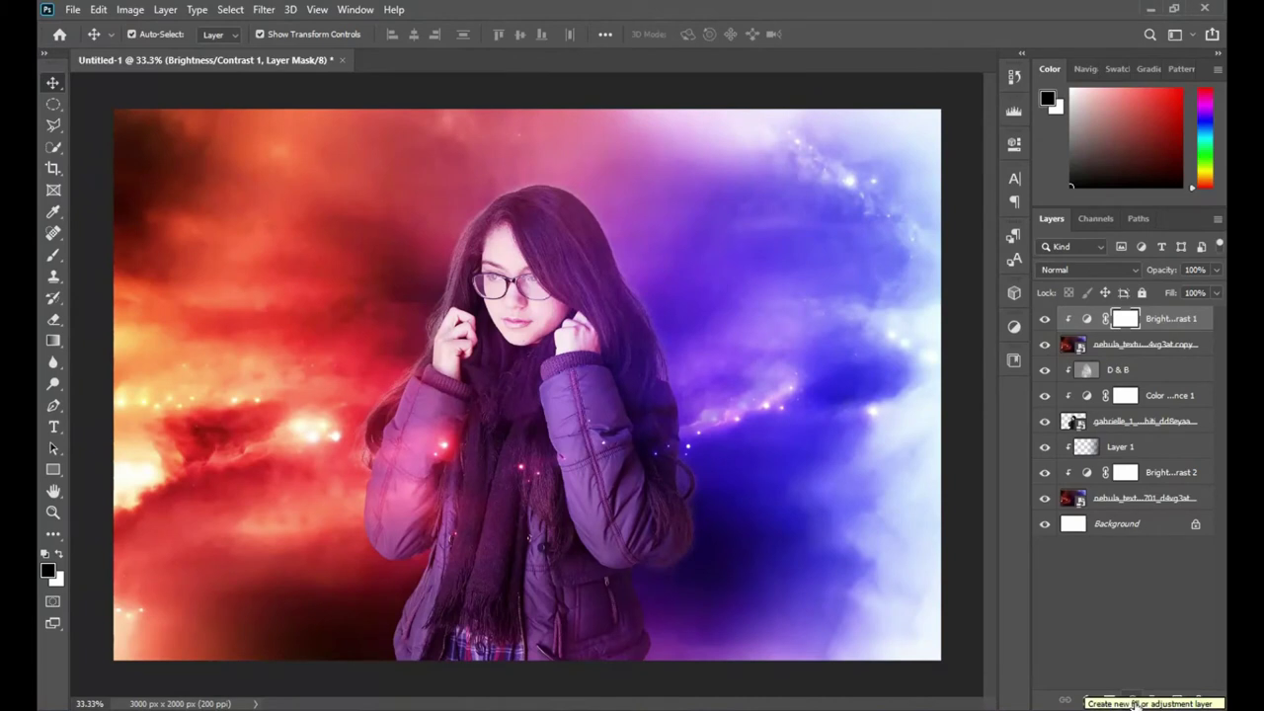
{"action": "left_click", "coordinate": [1132, 700]}
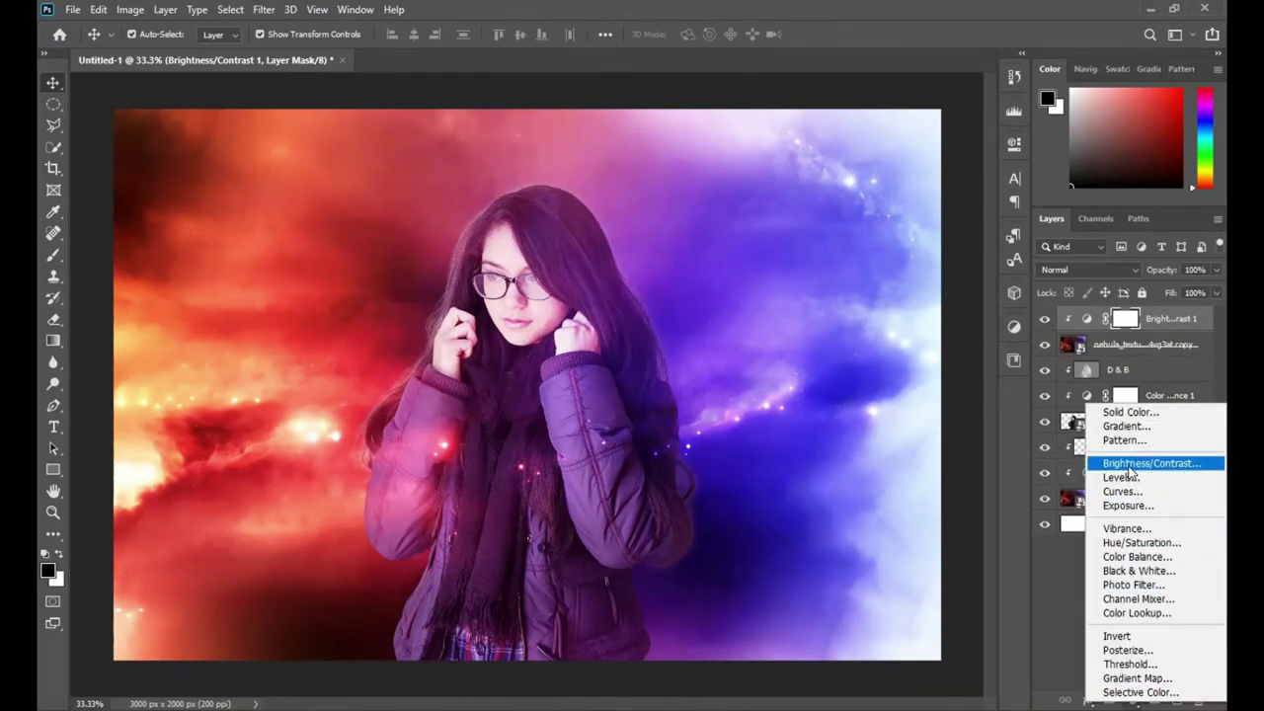
{"action": "left_click", "coordinate": [1130, 467]}
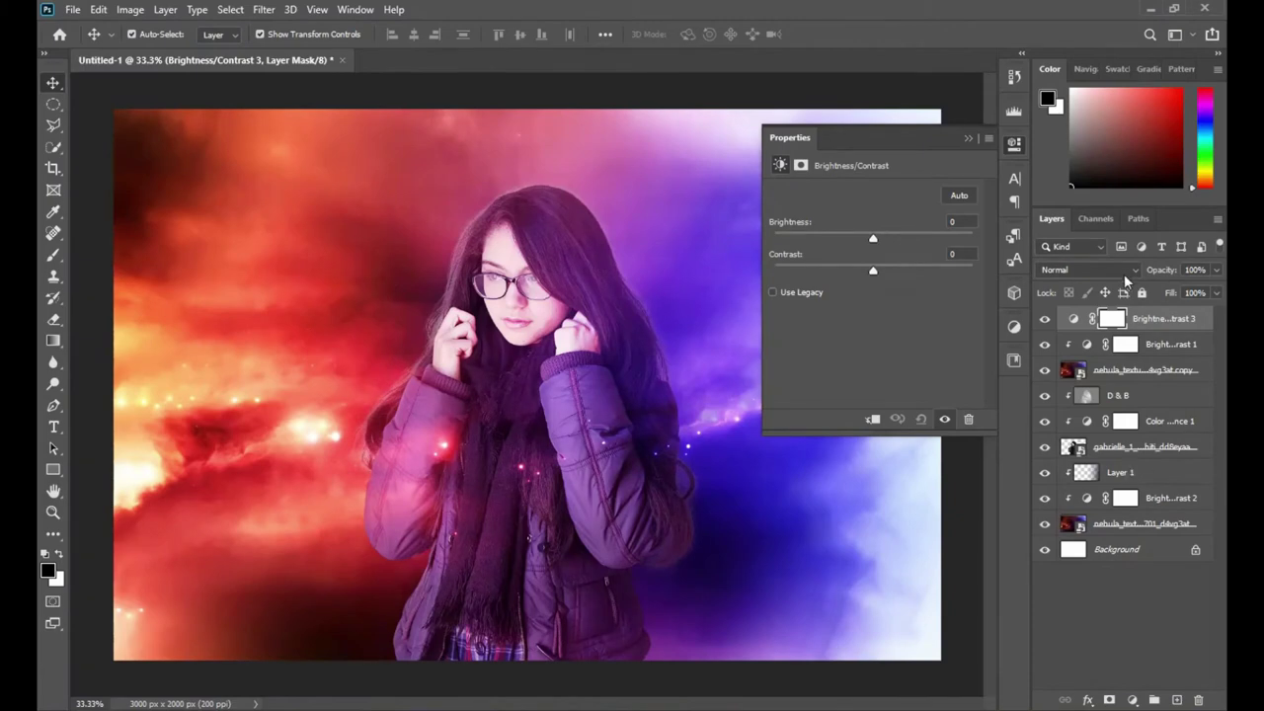
{"action": "left_click_drag", "start_coordinate": [876, 242], "coordinate": [813, 242]}
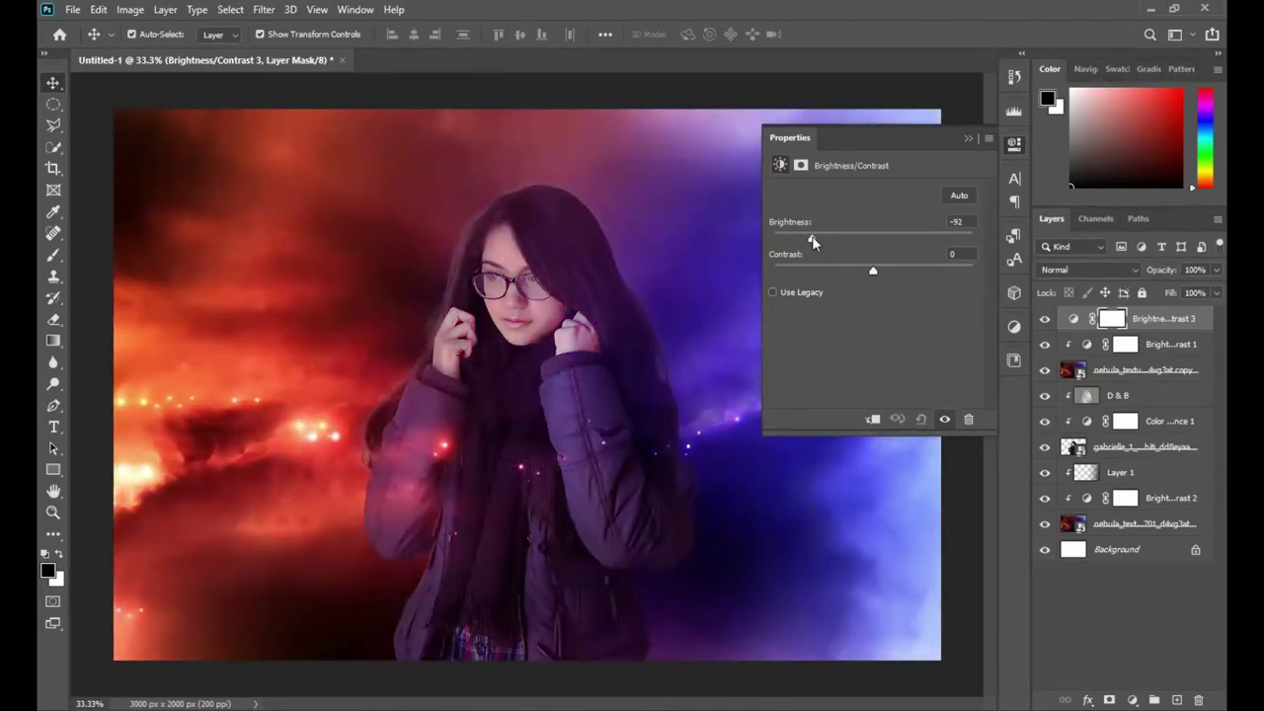
{"action": "left_click_drag", "start_coordinate": [873, 272], "coordinate": [919, 272]}
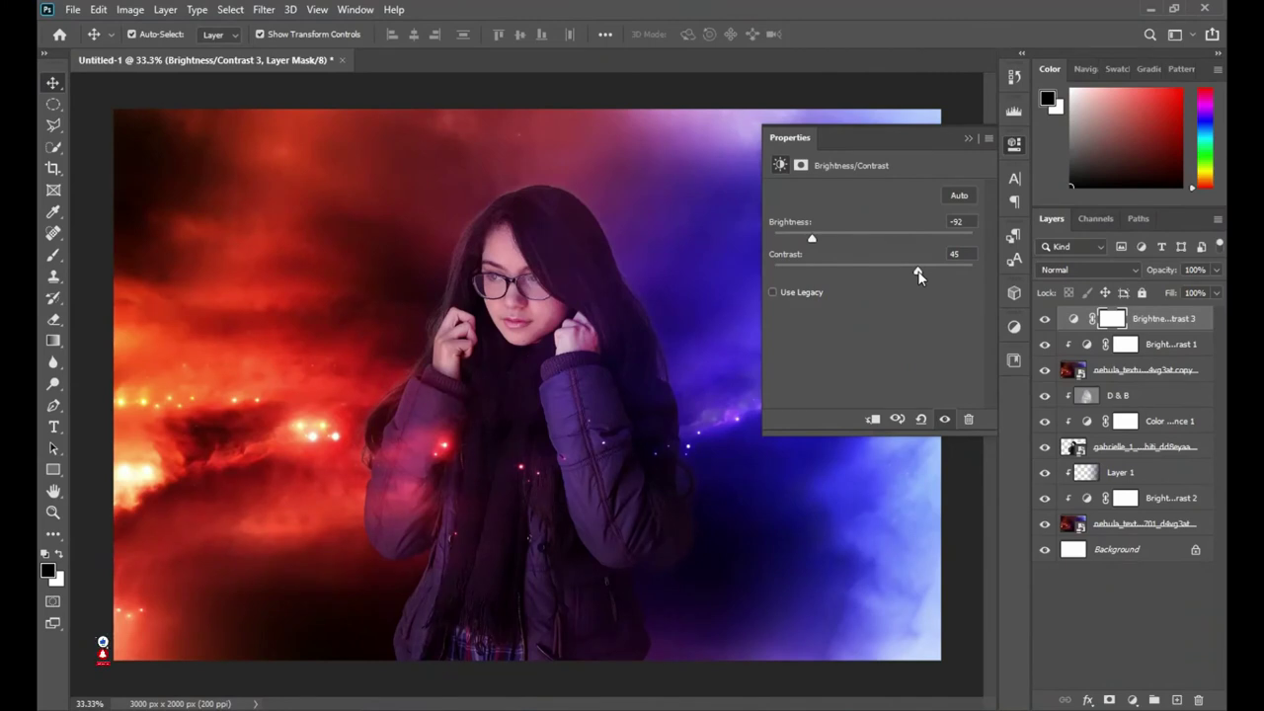
{"action": "left_click_drag", "start_coordinate": [919, 274], "coordinate": [876, 274]}
{"action": "left_click_drag", "start_coordinate": [812, 238], "coordinate": [795, 240]}
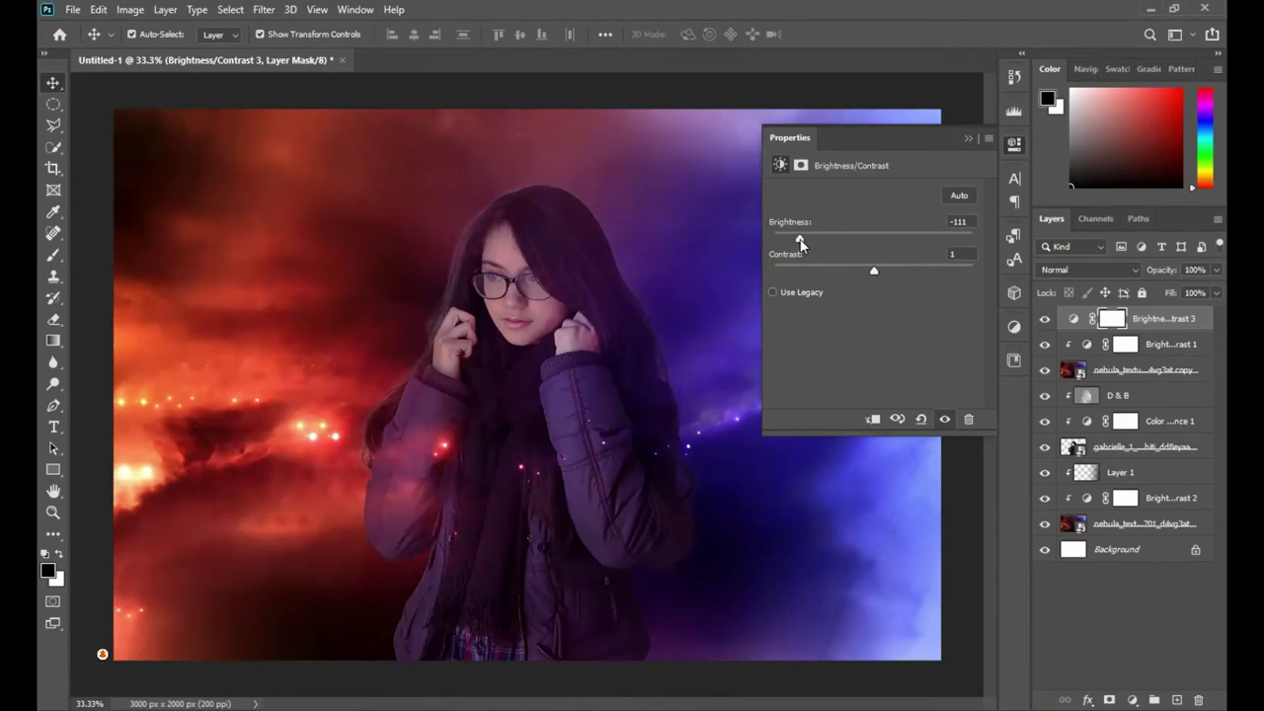
{"action": "left_click", "coordinate": [968, 139]}
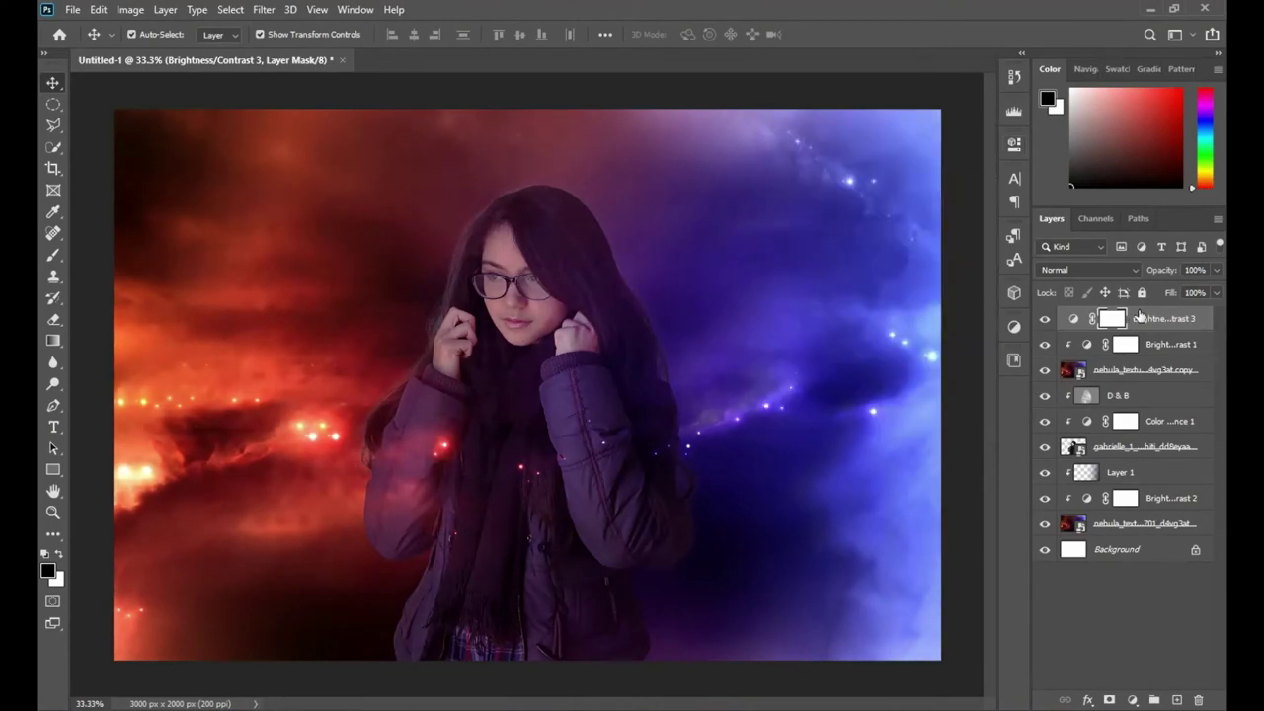
Step: Draw a radial gradient from the girl outward on the Brightness/Contrast 3 mask
{"action": "left_click", "coordinate": [54, 341]}
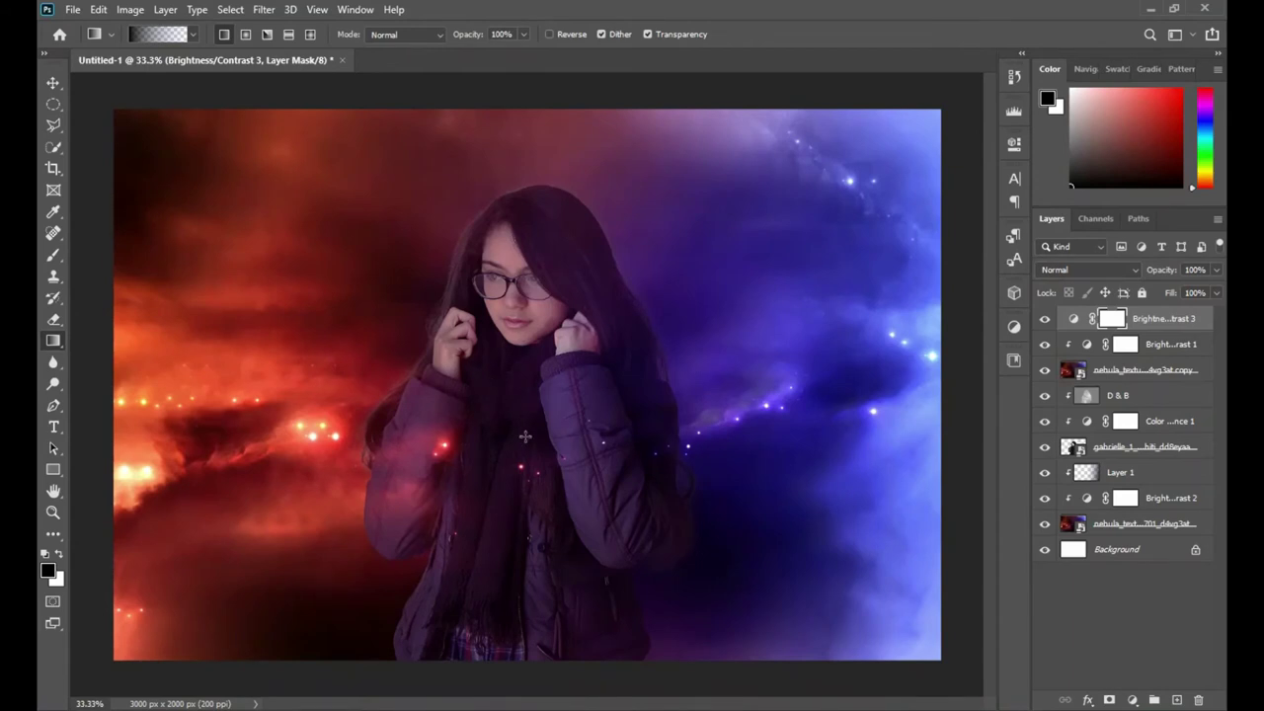
{"action": "left_click_drag", "start_coordinate": [516, 322], "coordinate": [923, 668]}
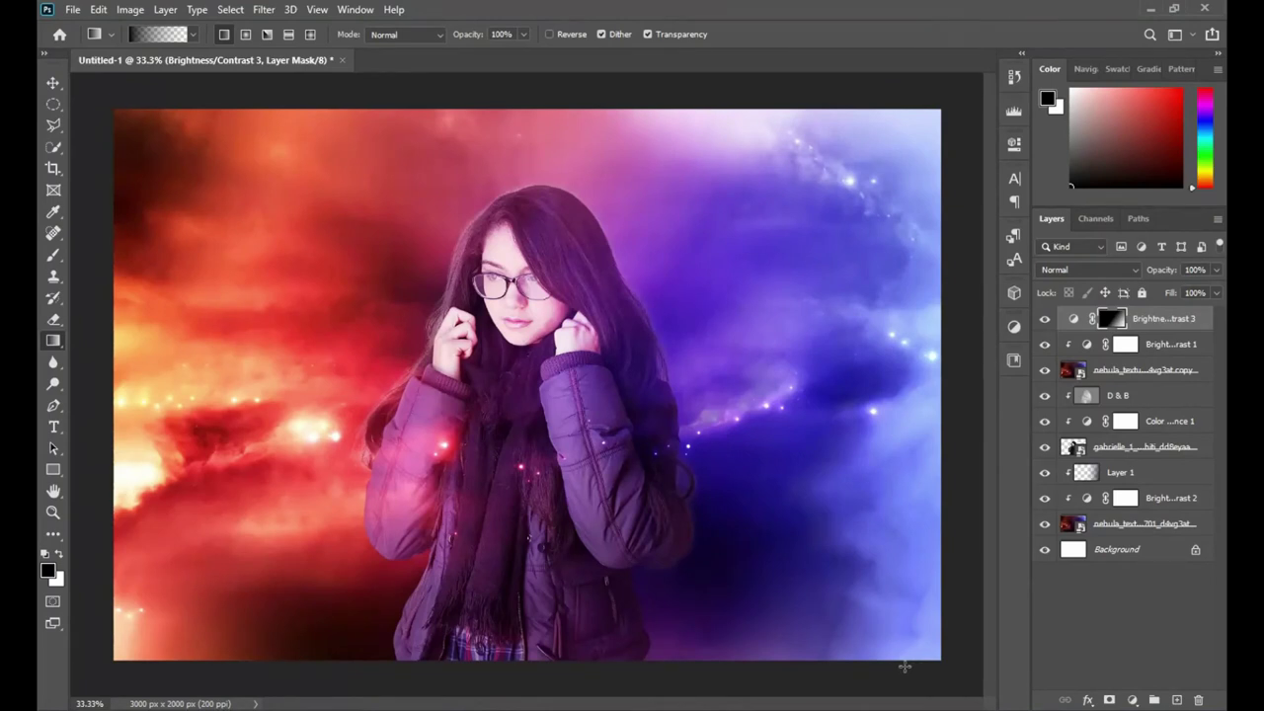
{"action": "key", "text": "ctrl+z"}
{"action": "left_click", "coordinate": [245, 34]}
{"action": "mouse_move", "coordinate": [511, 347]}
{"action": "left_mouse_down"}
{"action": "mouse_move", "coordinate": [650, 499]}
{"action": "mouse_move", "coordinate": [912, 625]}
{"action": "left_mouse_up"}
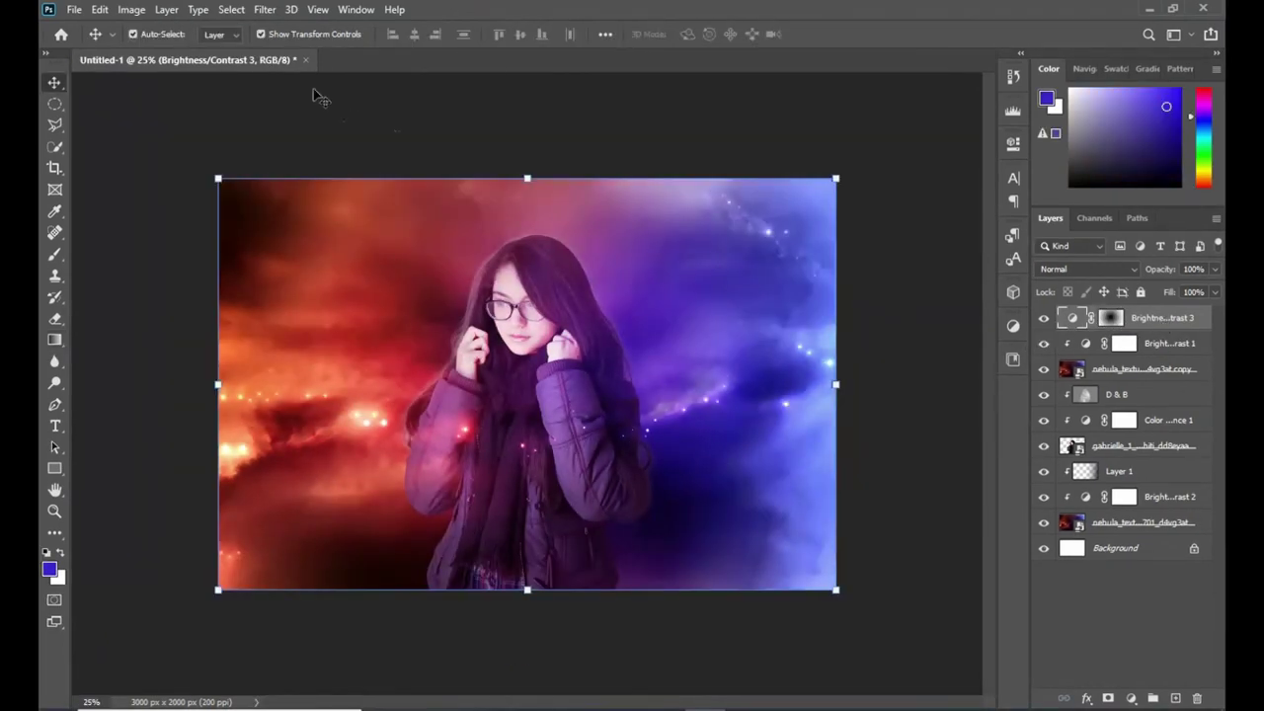
{"action": "left_click", "coordinate": [74, 9]}
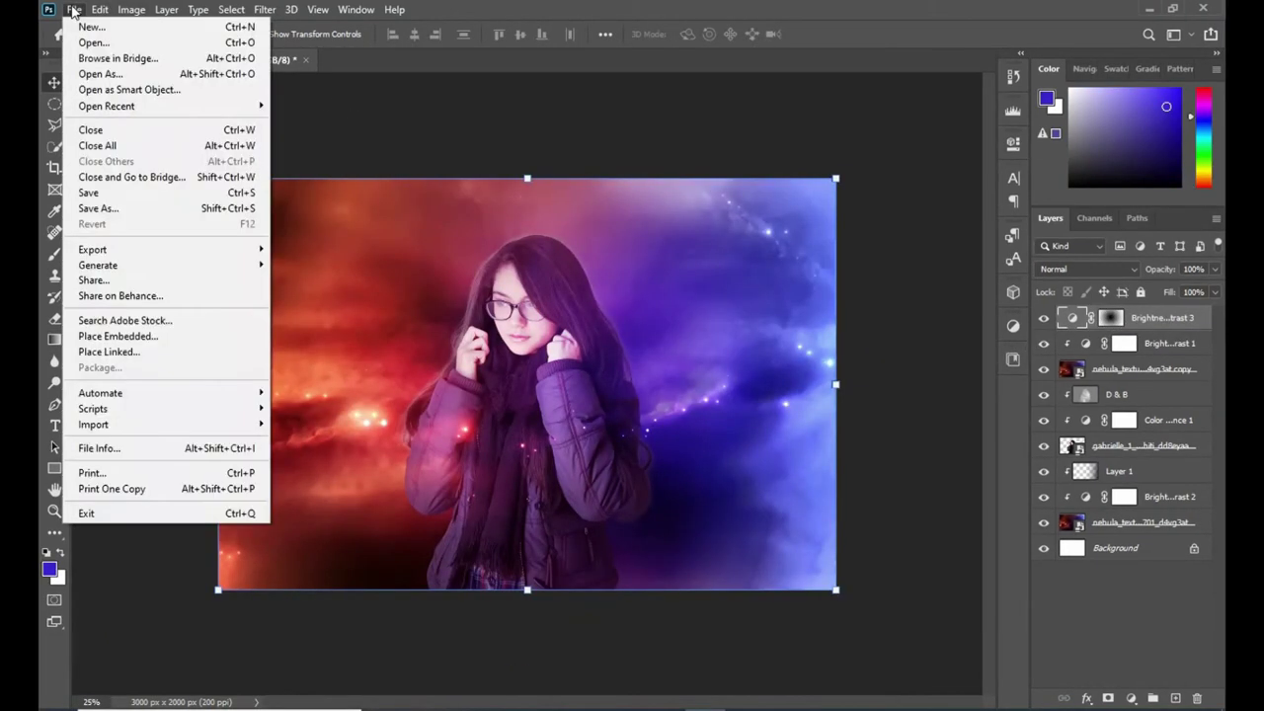
Step: Place the light-tunnel photo into the composition as an embedded layer
{"action": "left_click", "coordinate": [235, 324]}
{"action": "left_click", "coordinate": [908, 149]}
{"action": "left_click", "coordinate": [935, 553]}
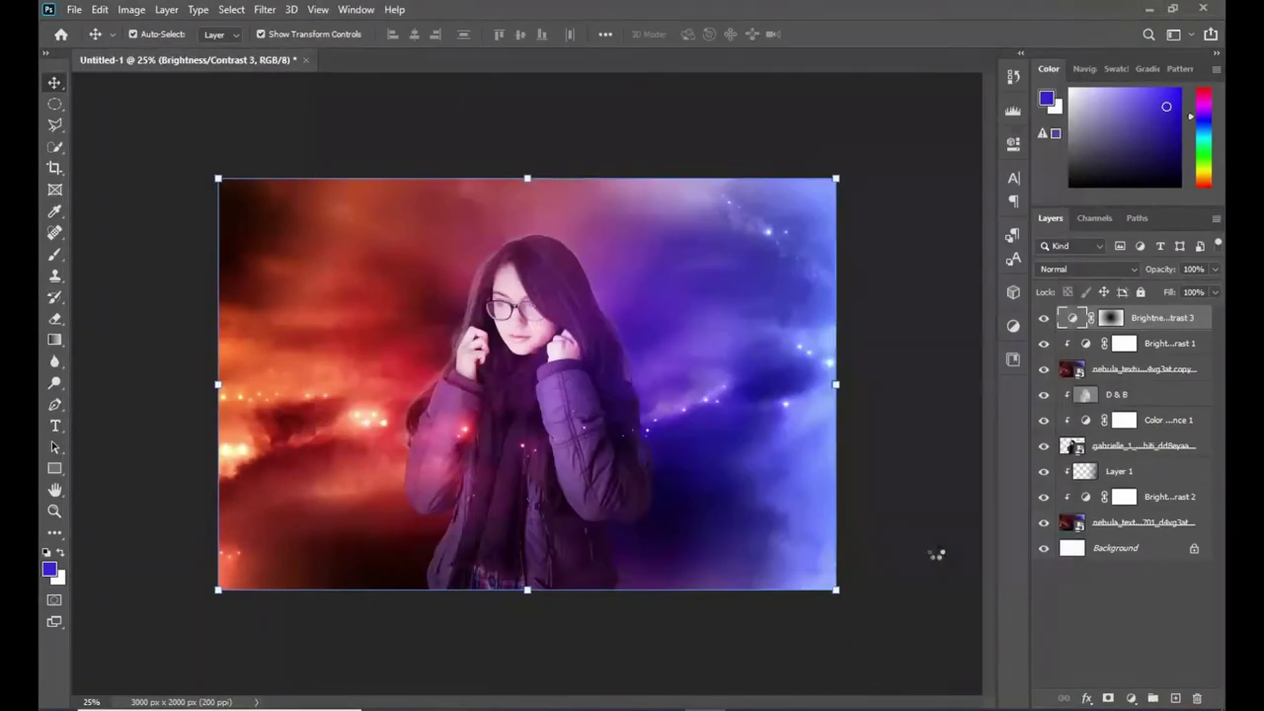
{"action": "left_click", "coordinate": [828, 33]}
Step: Add a Hue/Saturation adjustment raising the tunnel photo's saturation to +72
{"action": "left_click", "coordinate": [1131, 698]}
{"action": "left_click", "coordinate": [1143, 546]}
{"action": "left_click_drag", "start_coordinate": [873, 286], "coordinate": [945, 294]}
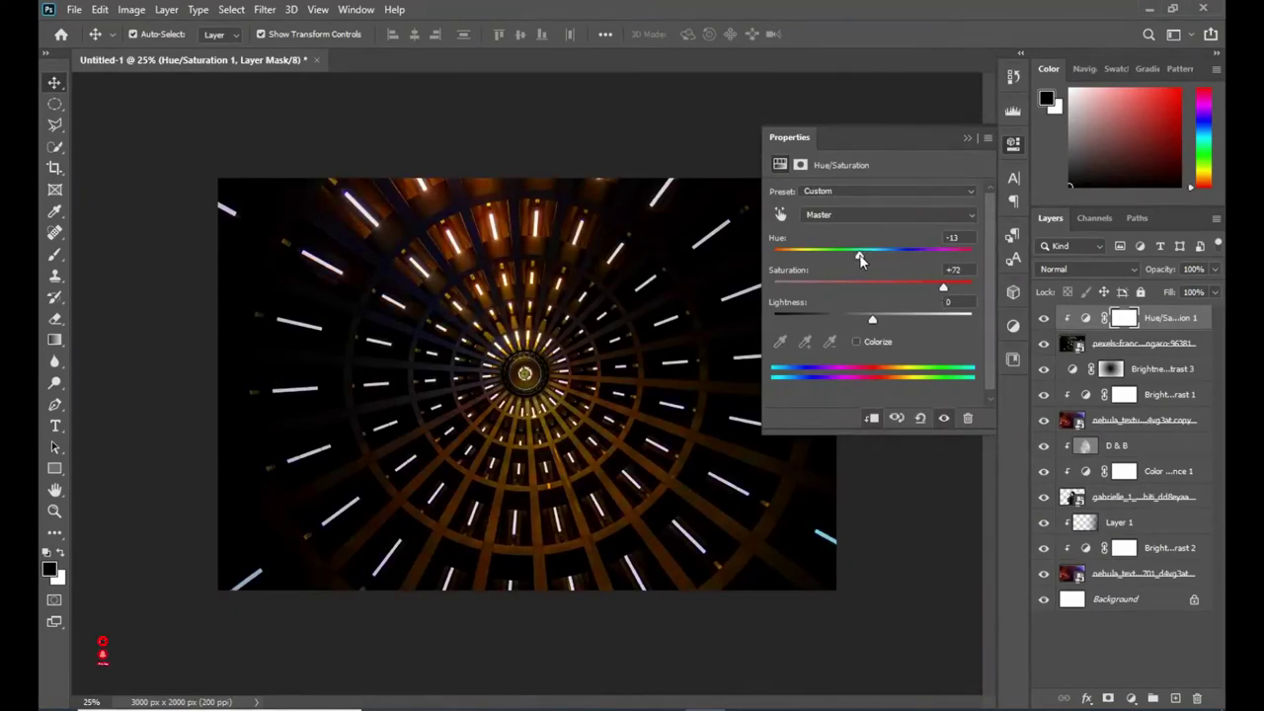
{"action": "left_click", "coordinate": [967, 137]}
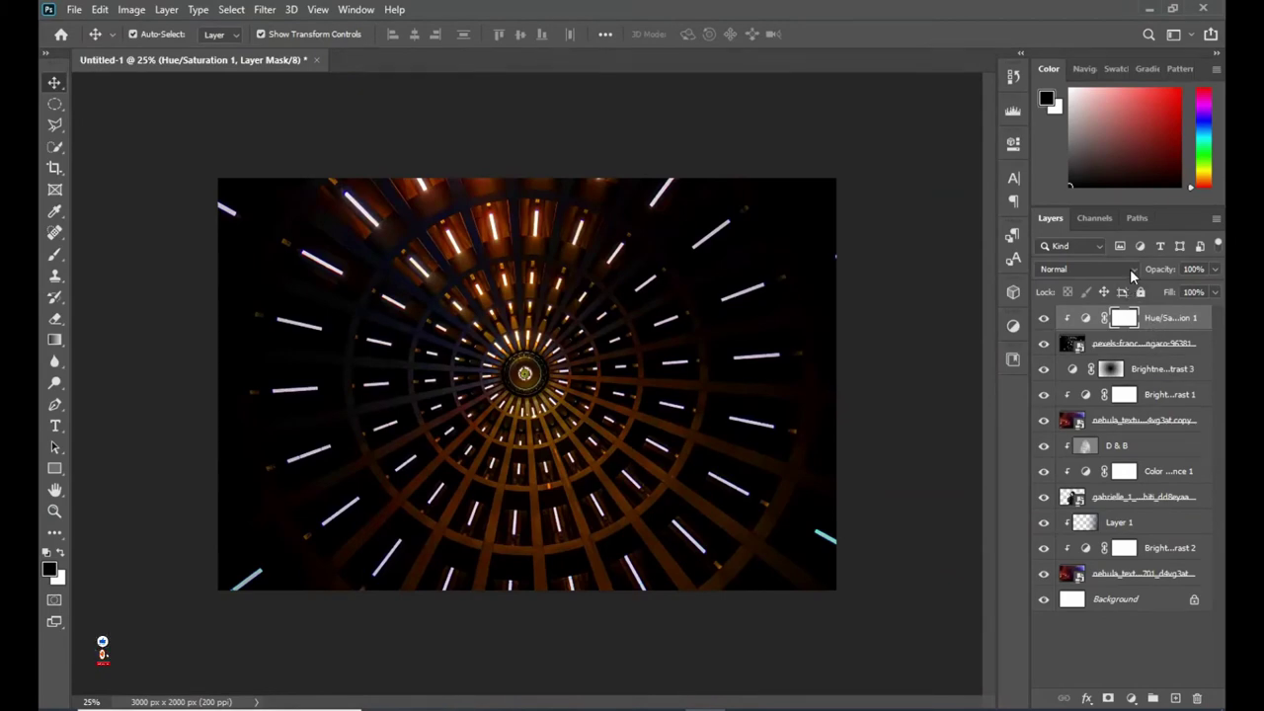
Step: Set the tunnel layer to Screen and merge the Hue/Saturation adjustment into it
{"action": "left_click", "coordinate": [1134, 270]}
{"action": "left_click", "coordinate": [1180, 342]}
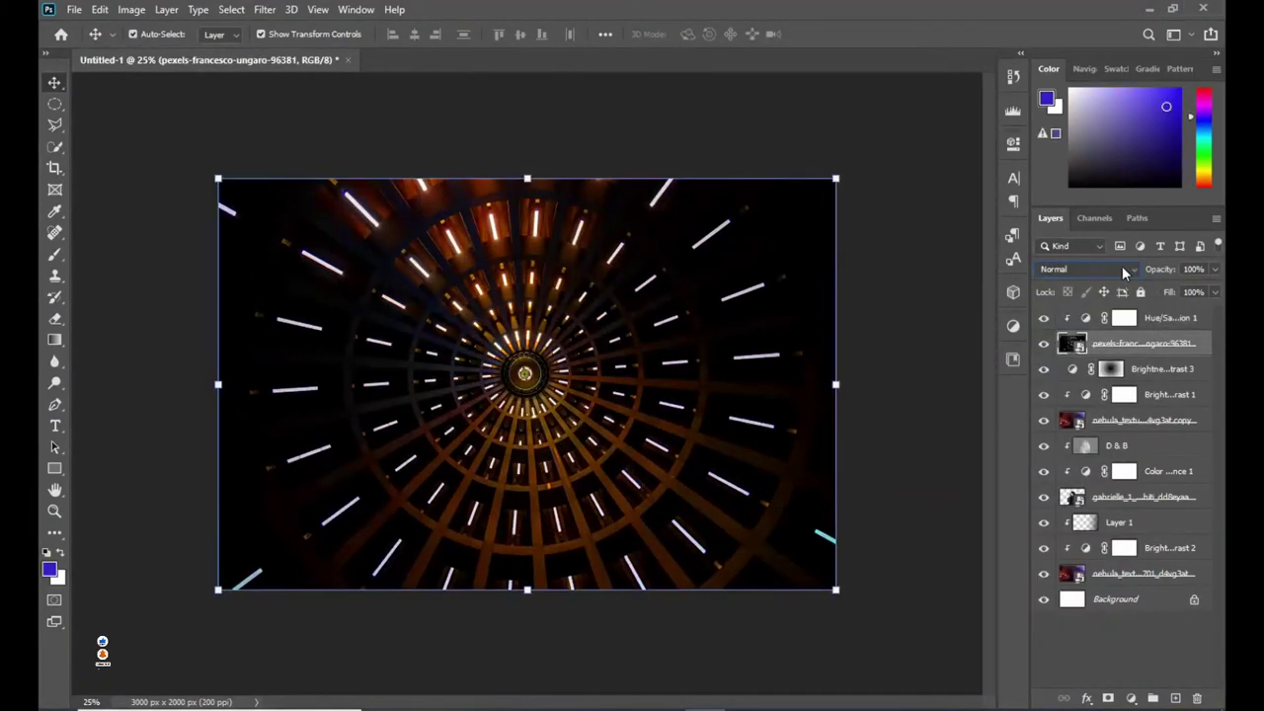
{"action": "left_click", "coordinate": [1086, 269]}
{"action": "left_click", "coordinate": [1084, 420]}
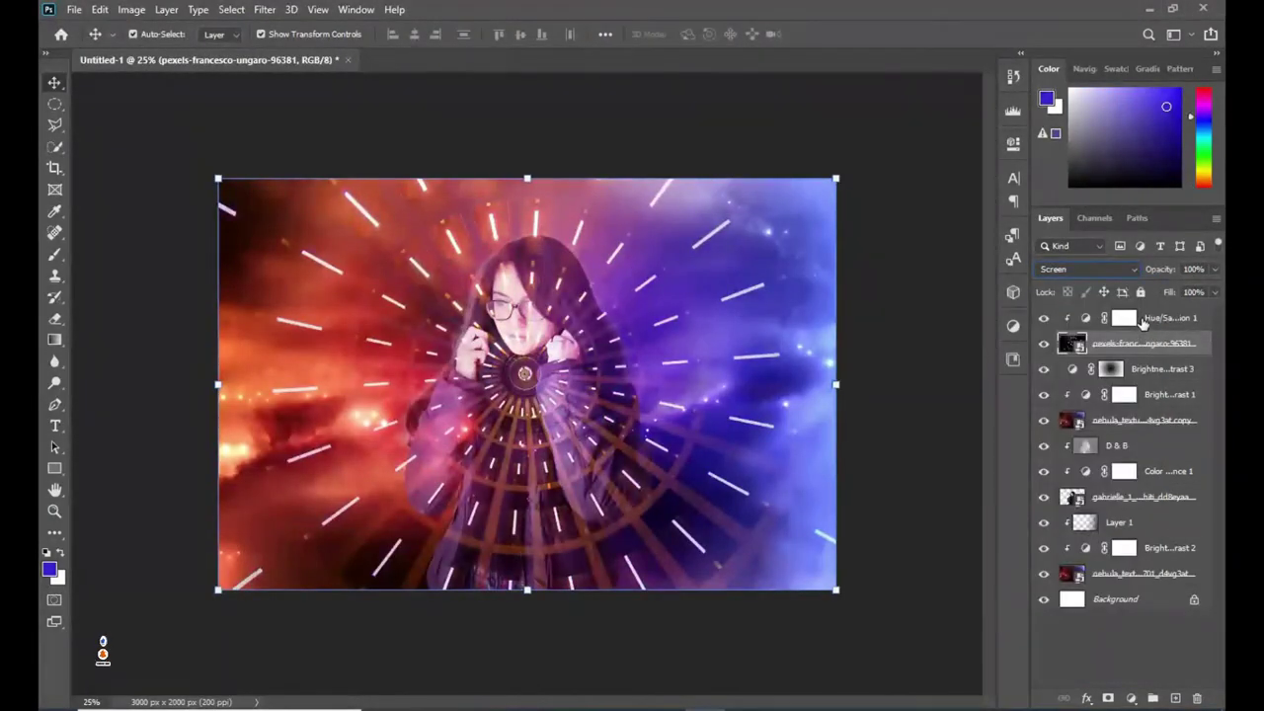
{"action": "right_click", "coordinate": [1136, 318]}
{"action": "key", "text": "Escape"}
{"action": "left_click_drag", "start_coordinate": [1048, 506], "coordinate": [1070, 296]}
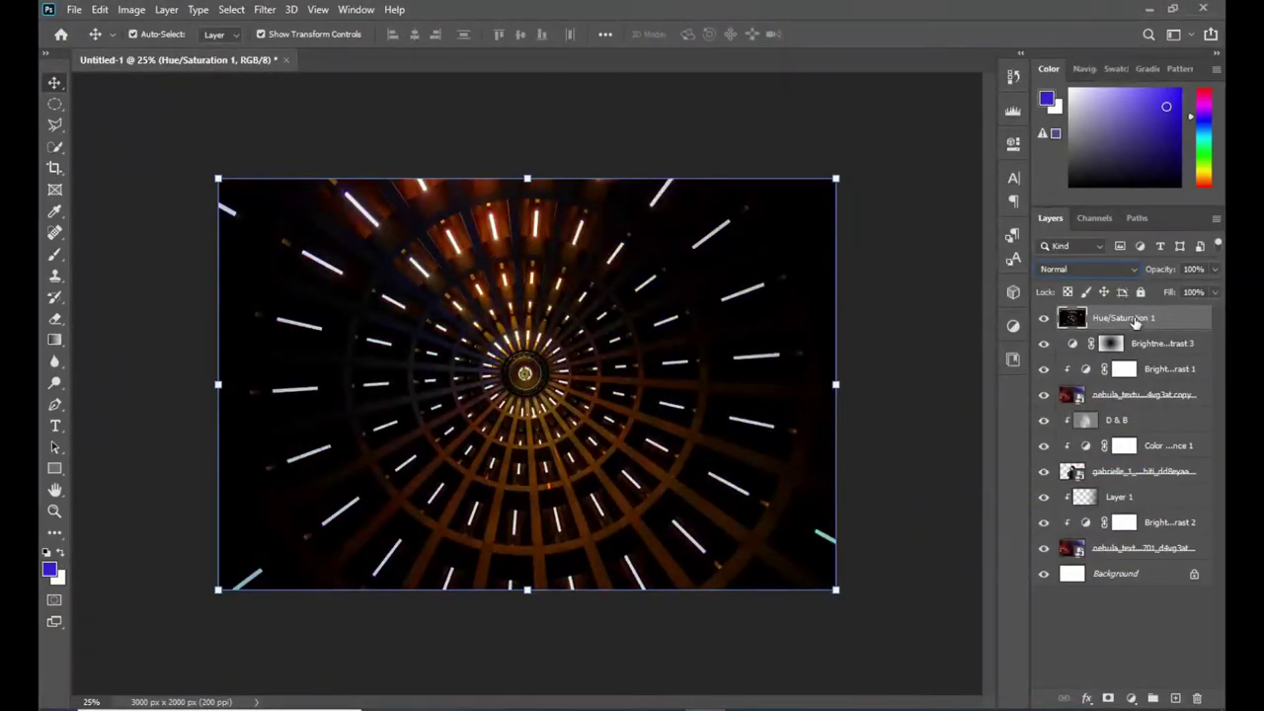
Step: Reapply Screen to the merged tunnel layer and move it just above the base nebula
{"action": "left_click", "coordinate": [1133, 269]}
{"action": "left_click", "coordinate": [1052, 406]}
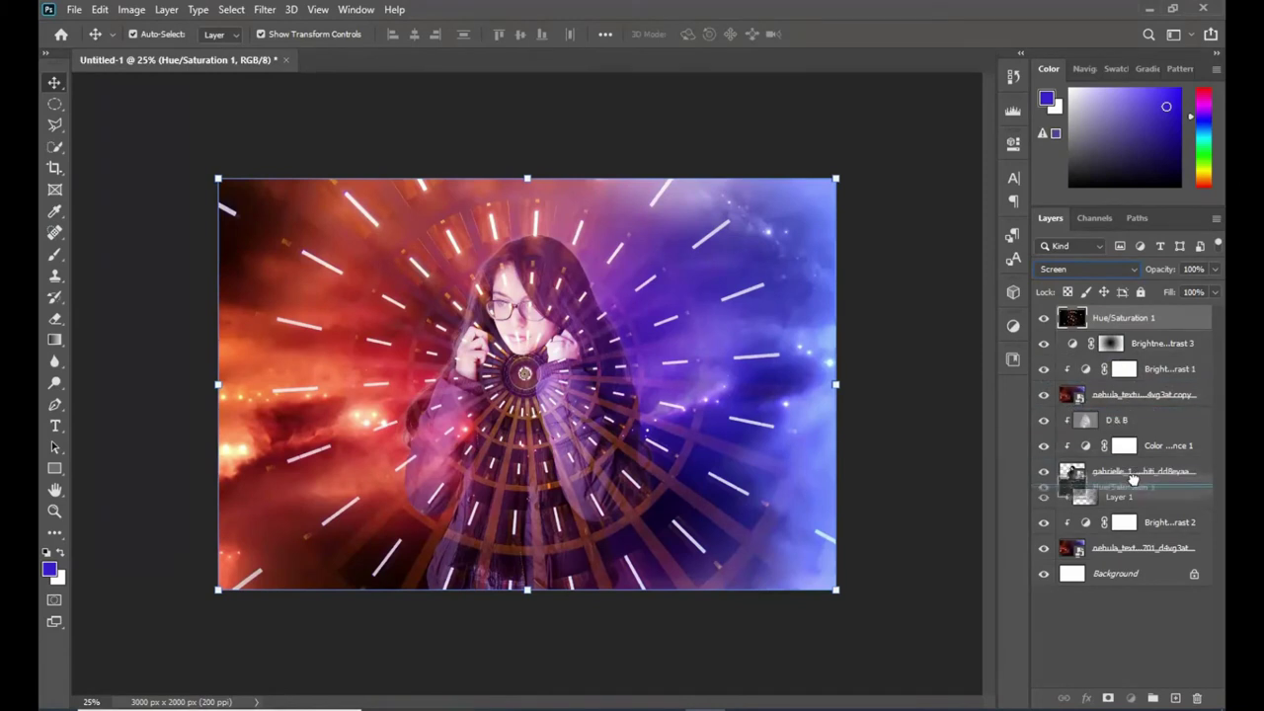
{"action": "left_click_drag", "start_coordinate": [1129, 317], "coordinate": [1086, 535]}
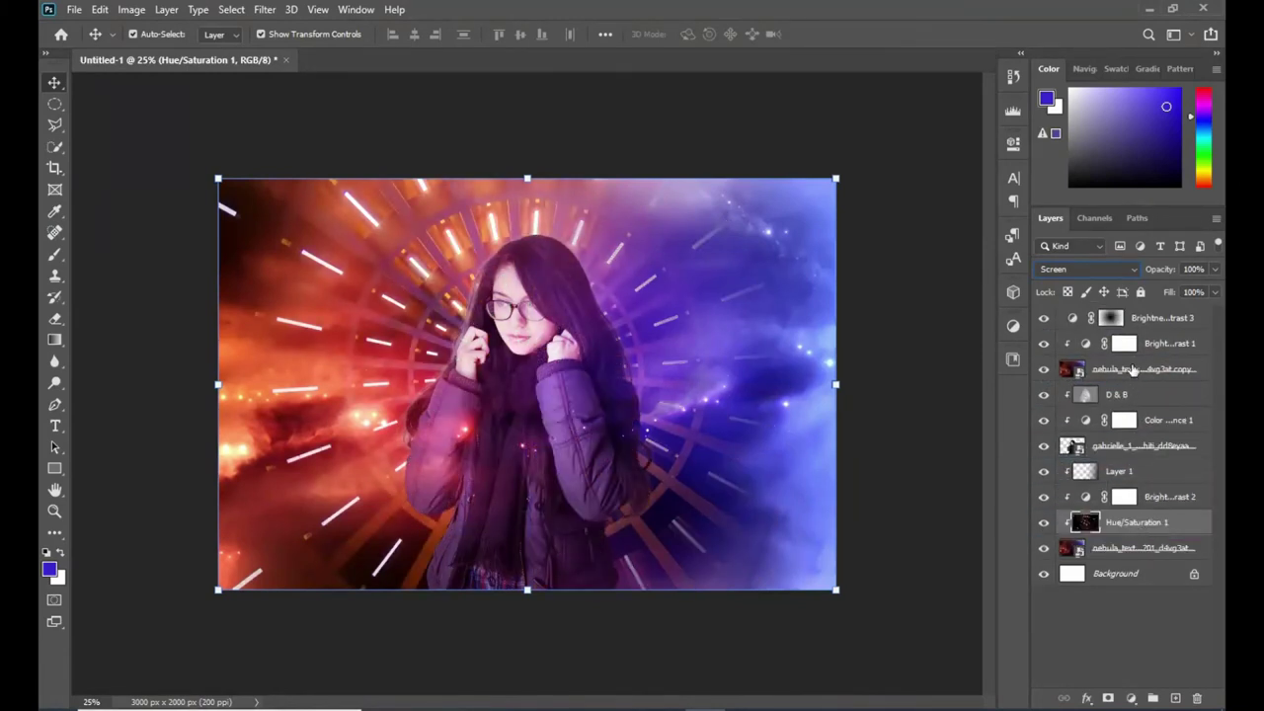
{"action": "key", "text": "ctrl"}
Step: Add a new empty layer at the top and name it 'Camera raw'
{"action": "left_click", "coordinate": [1168, 316]}
{"action": "left_click", "coordinate": [1176, 701]}
{"action": "double_click", "coordinate": [1108, 317]}
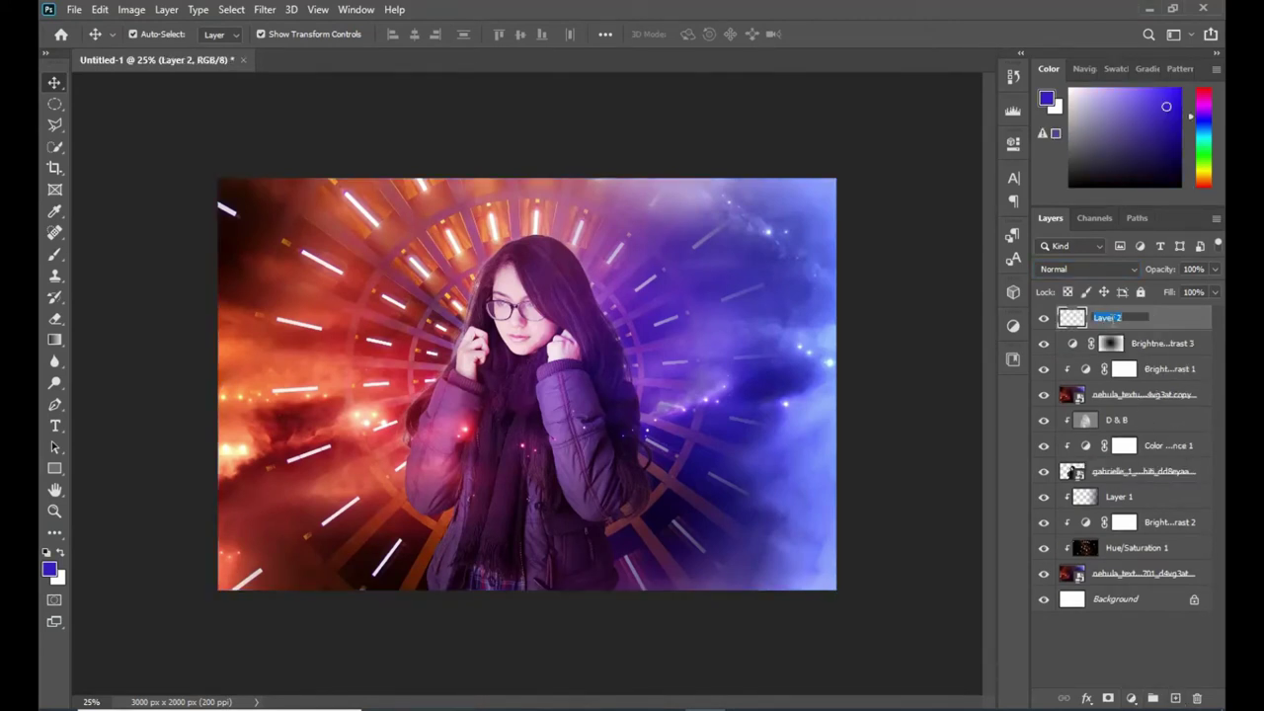
{"action": "key", "text": "BackSpace"}
{"action": "key", "text": "Return"}
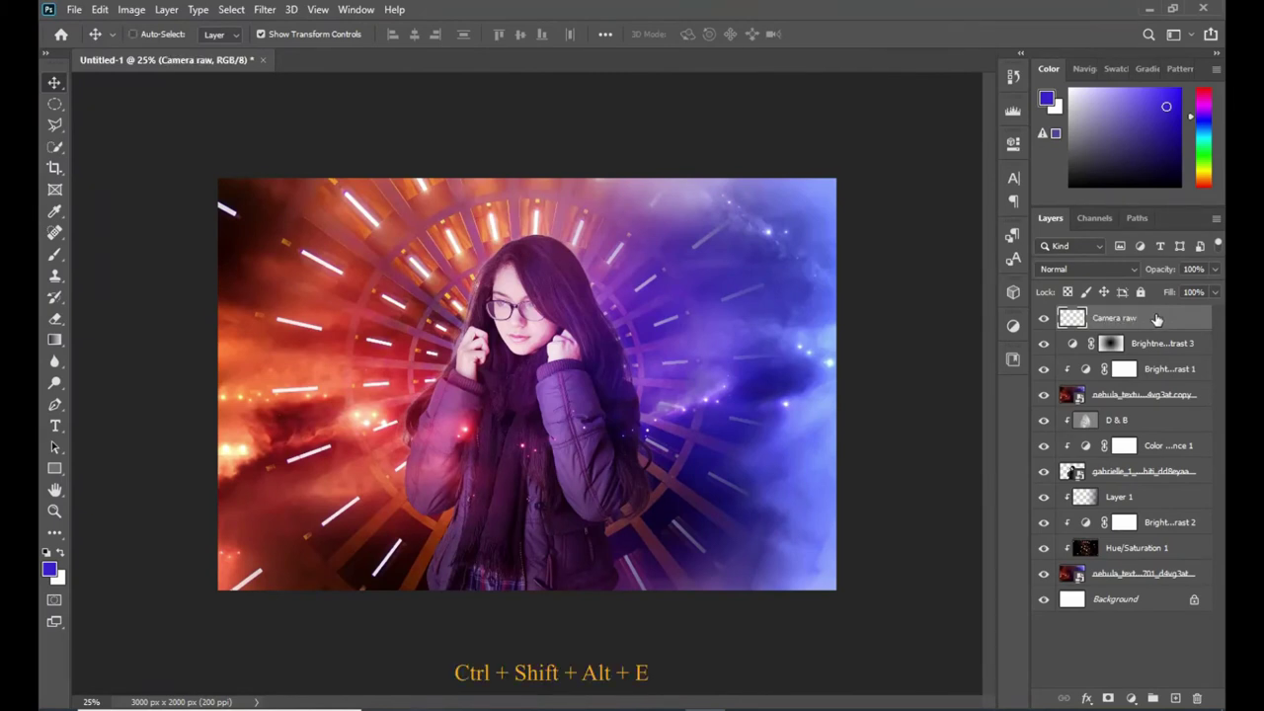
Step: Fill Camera raw with a merged visible copy and convert it to a smart object
{"action": "key", "text": "ctrl+shift+alt+e"}
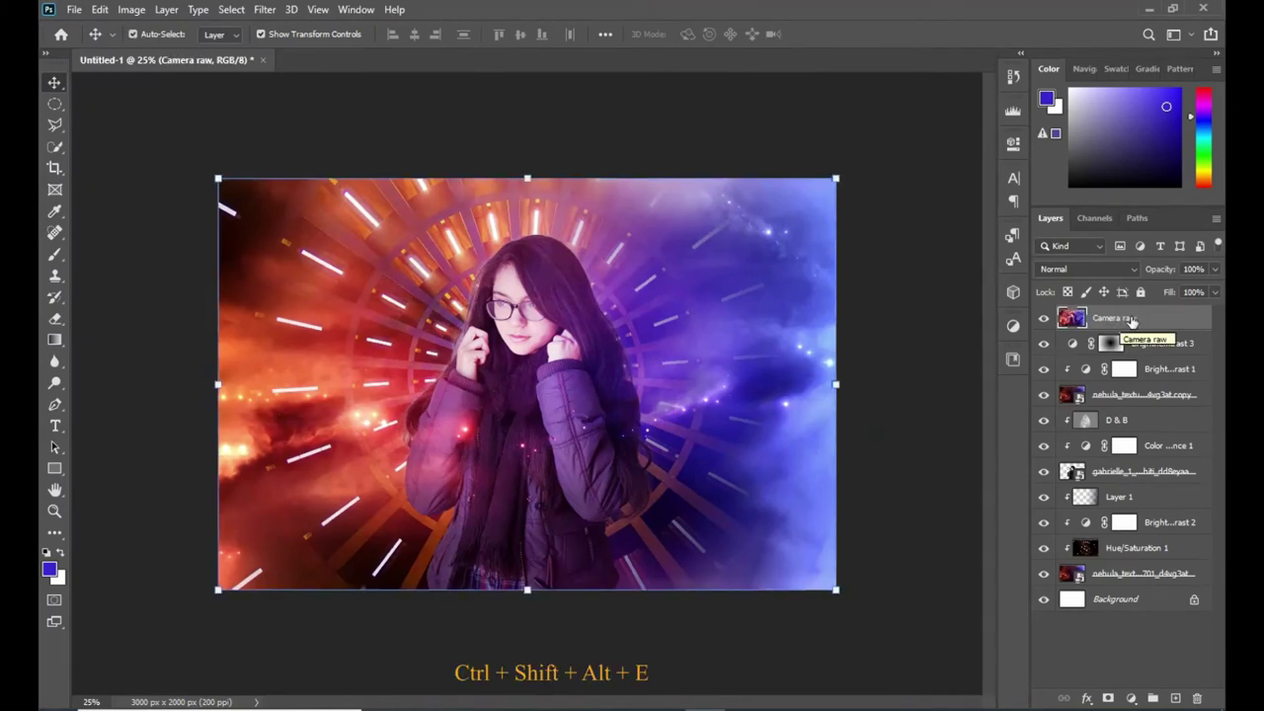
{"action": "right_click", "coordinate": [1132, 319]}
{"action": "left_click", "coordinate": [959, 237]}
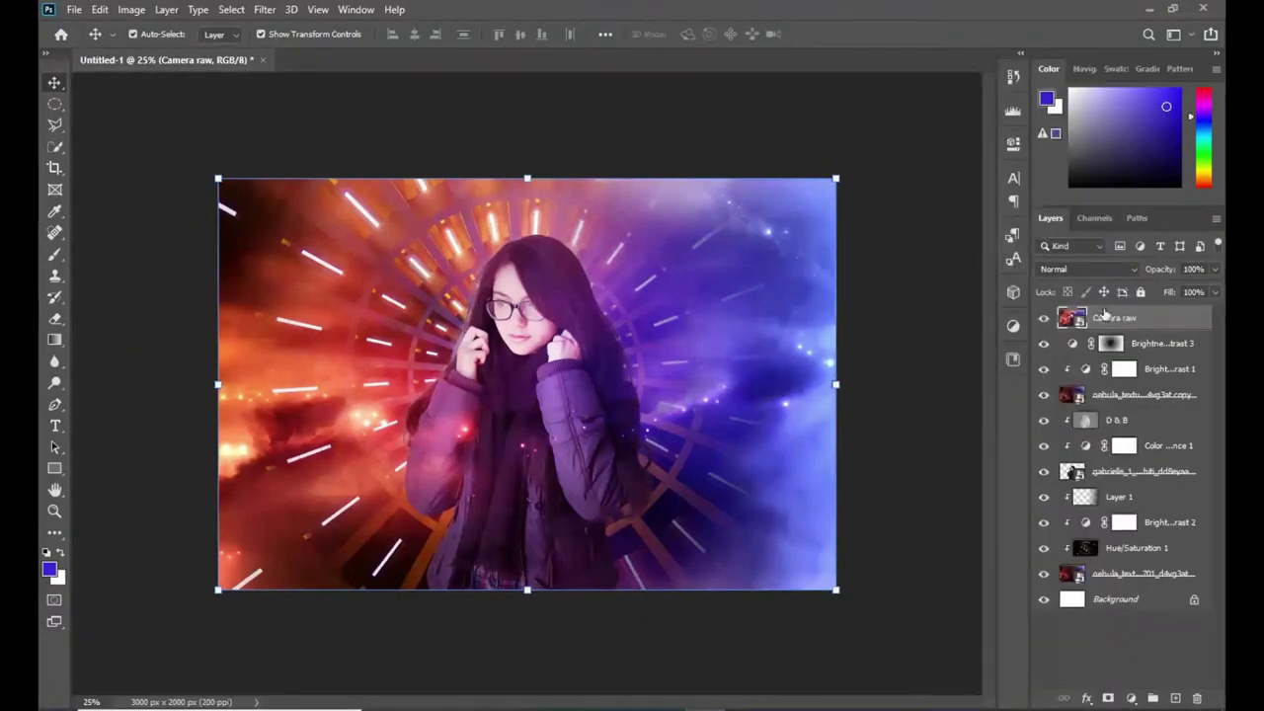
{"action": "left_click", "coordinate": [264, 9]}
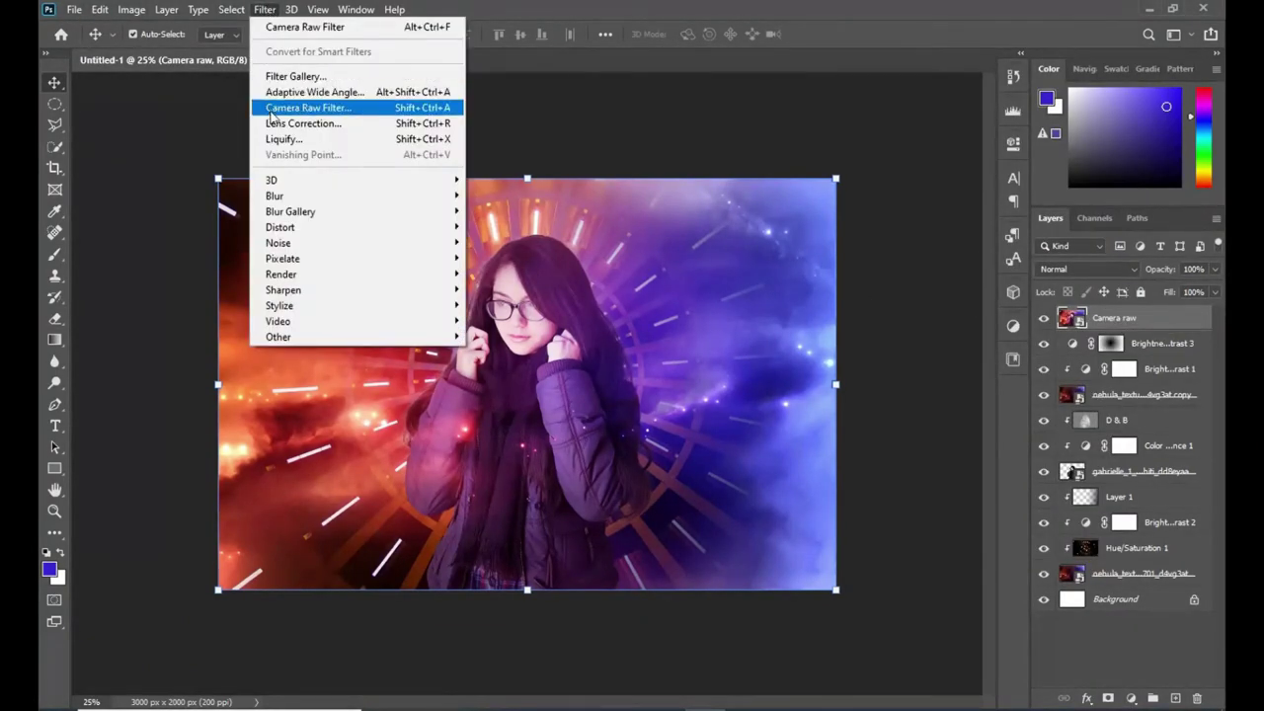
Step: Apply Camera Raw: more contrast and whites, Shadows -69, deeper blacks, Clarity +40, added vibrance
{"action": "left_click", "coordinate": [281, 107]}
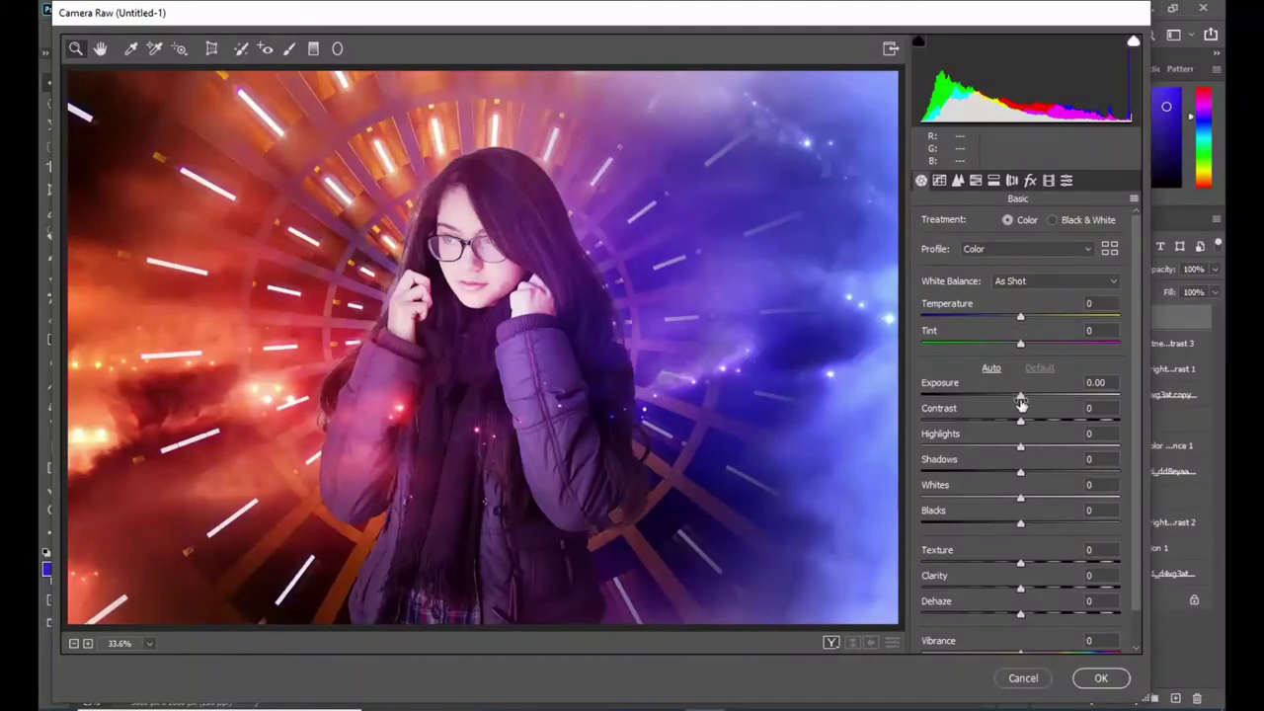
{"action": "left_click_drag", "start_coordinate": [1020, 422], "coordinate": [1032, 454]}
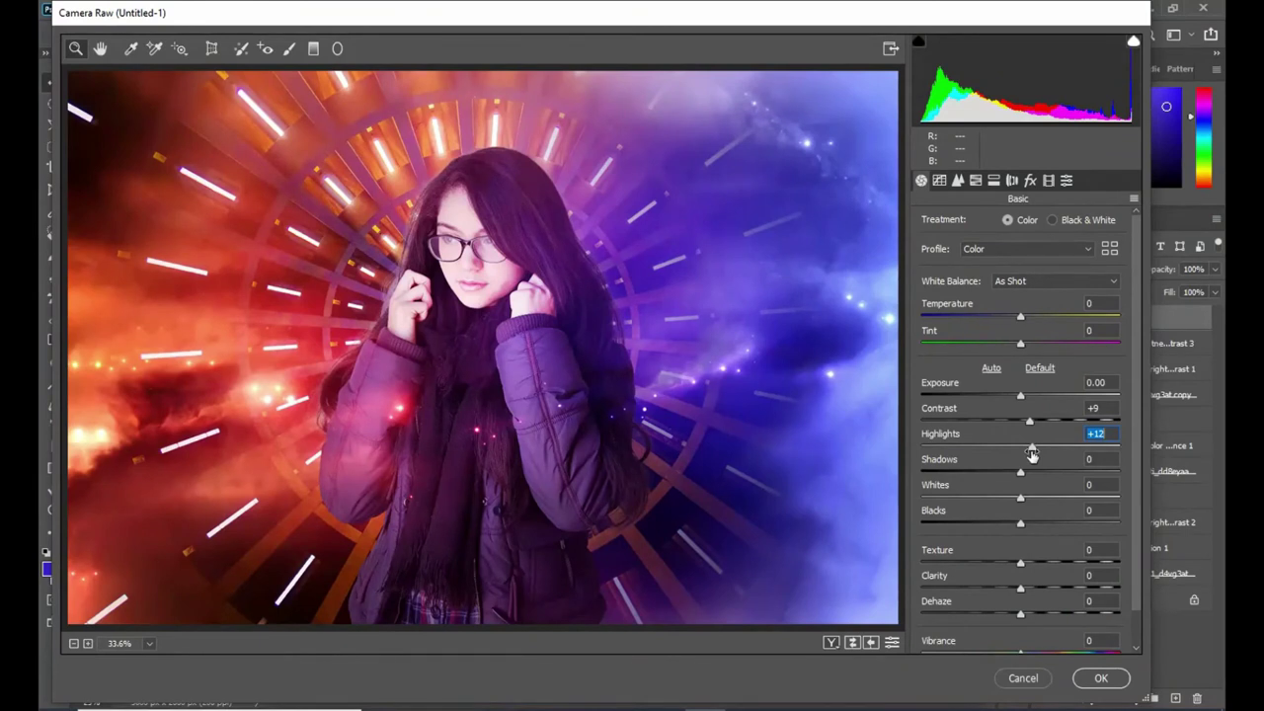
{"action": "left_click_drag", "start_coordinate": [1022, 474], "coordinate": [957, 475]}
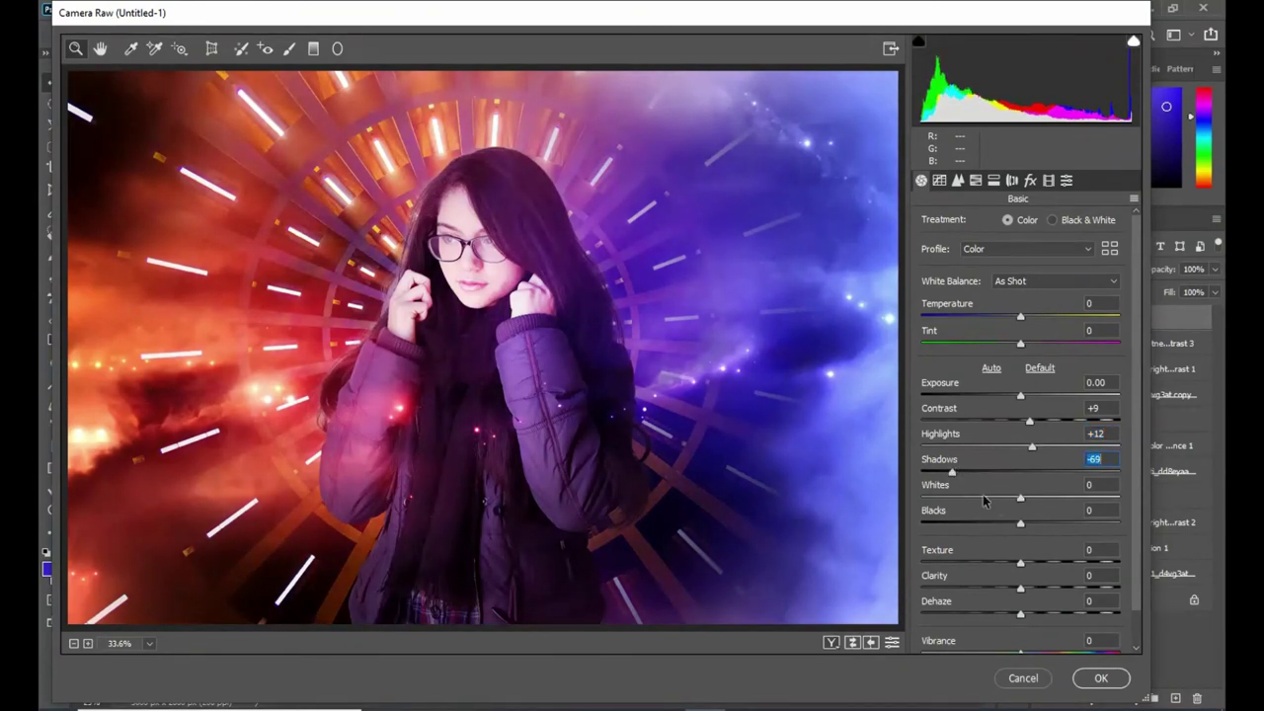
{"action": "left_click_drag", "start_coordinate": [1021, 501], "coordinate": [1037, 506]}
{"action": "left_click", "coordinate": [1021, 528]}
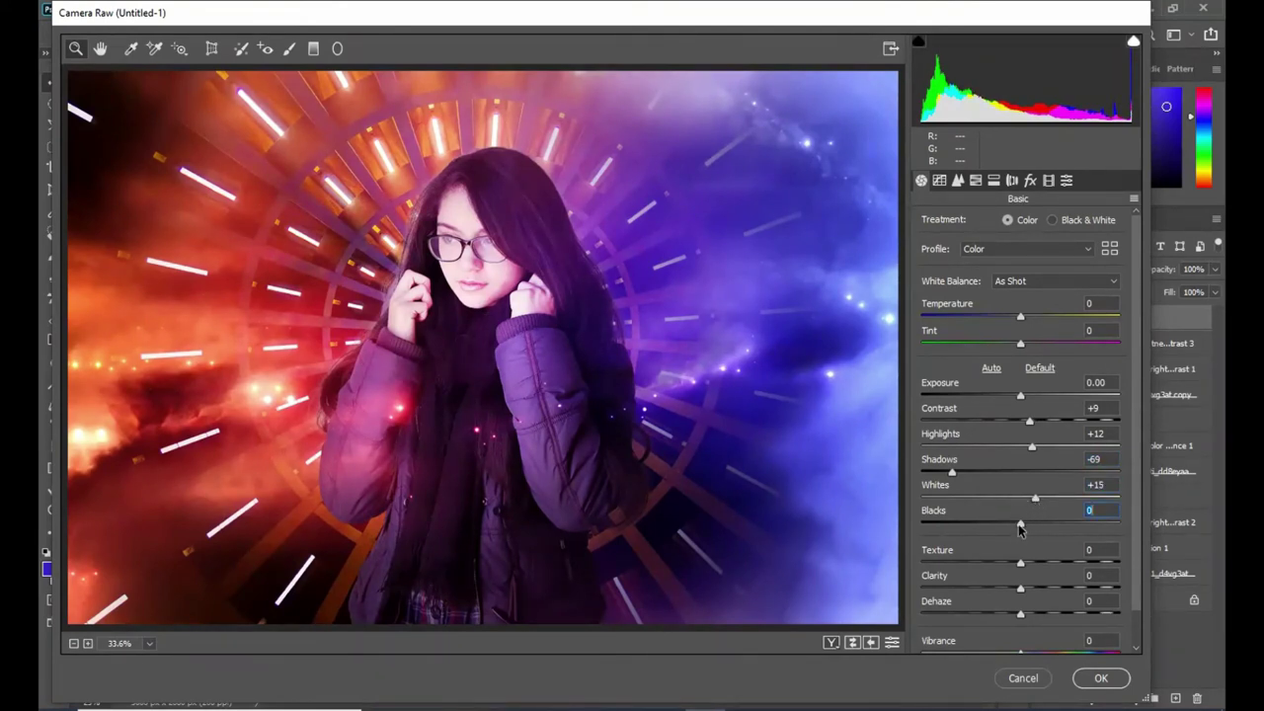
{"action": "left_click_drag", "start_coordinate": [1020, 528], "coordinate": [1010, 528]}
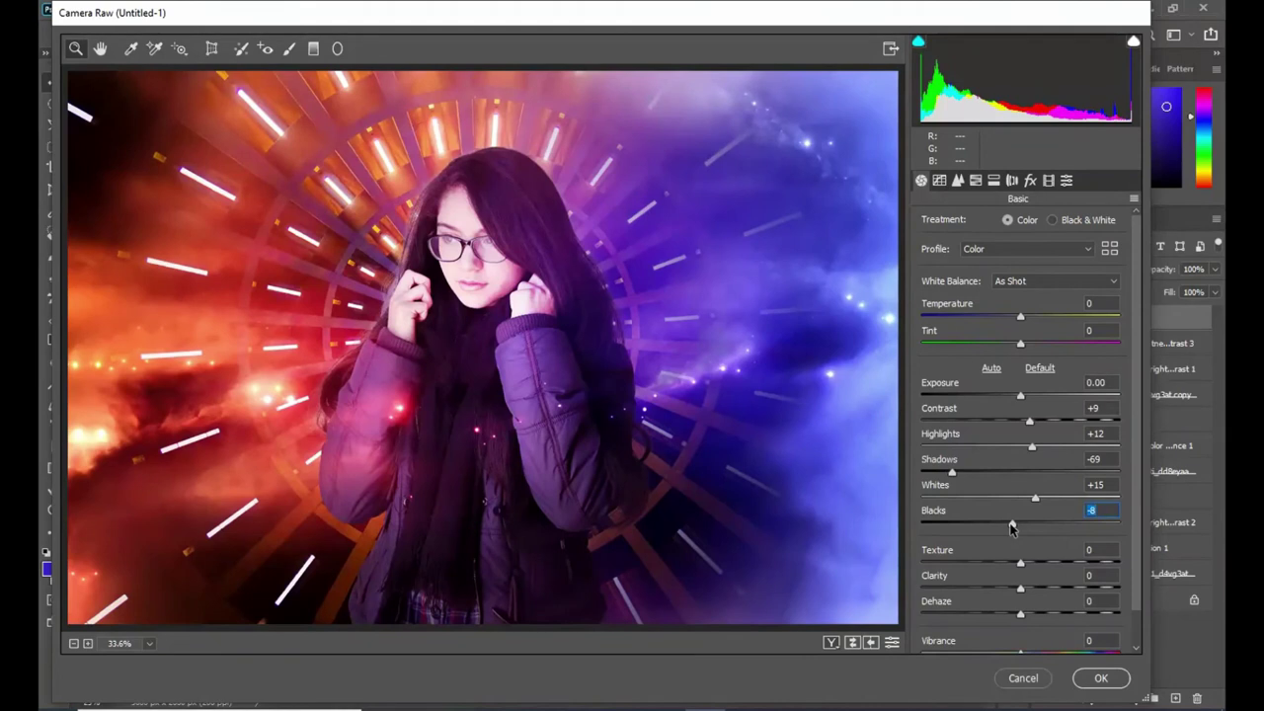
{"action": "left_click_drag", "start_coordinate": [1021, 589], "coordinate": [1058, 590]}
{"action": "scroll", "coordinate": [1040, 500], "scroll_direction": "down", "scroll_amount": 1}
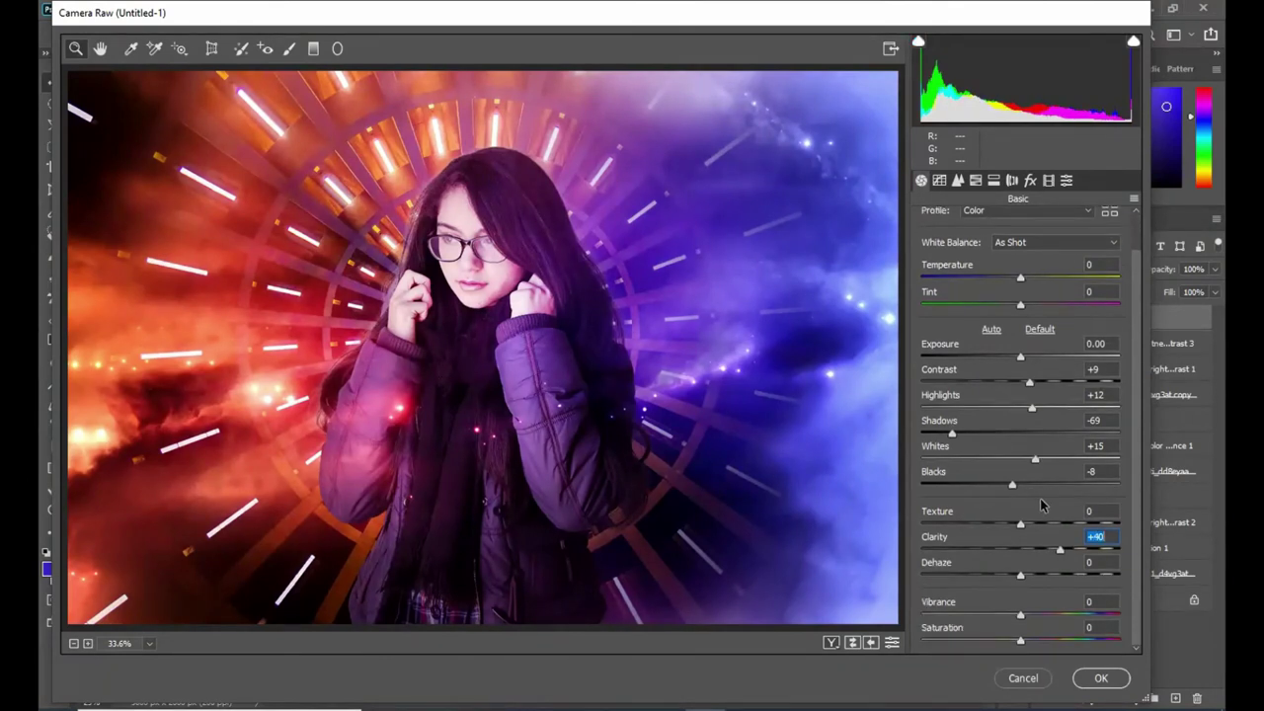
{"action": "left_click", "coordinate": [1021, 617]}
{"action": "left_click_drag", "start_coordinate": [1021, 617], "coordinate": [1064, 618]}
{"action": "left_click", "coordinate": [1101, 678]}
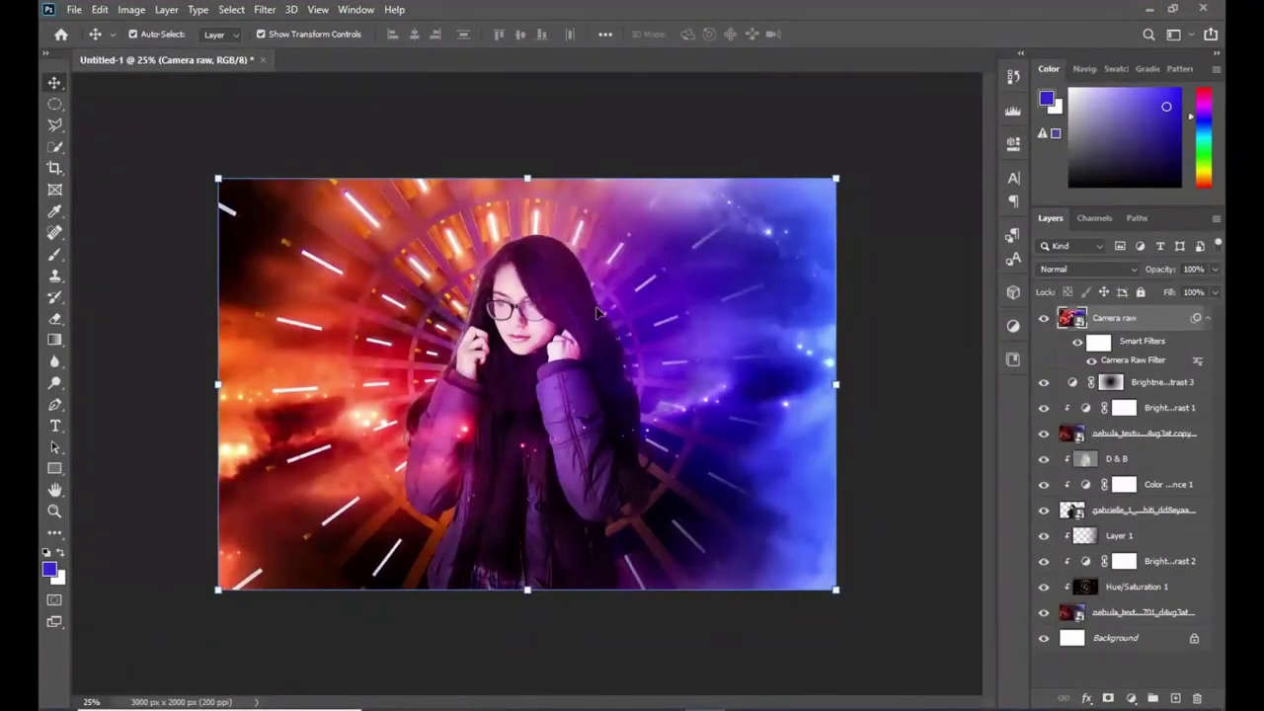
Step: Place the starry milky way image and scale it to cover the whole canvas
{"action": "left_click", "coordinate": [1044, 318]}
{"action": "left_click", "coordinate": [1044, 318]}
{"action": "left_click", "coordinate": [74, 9]}
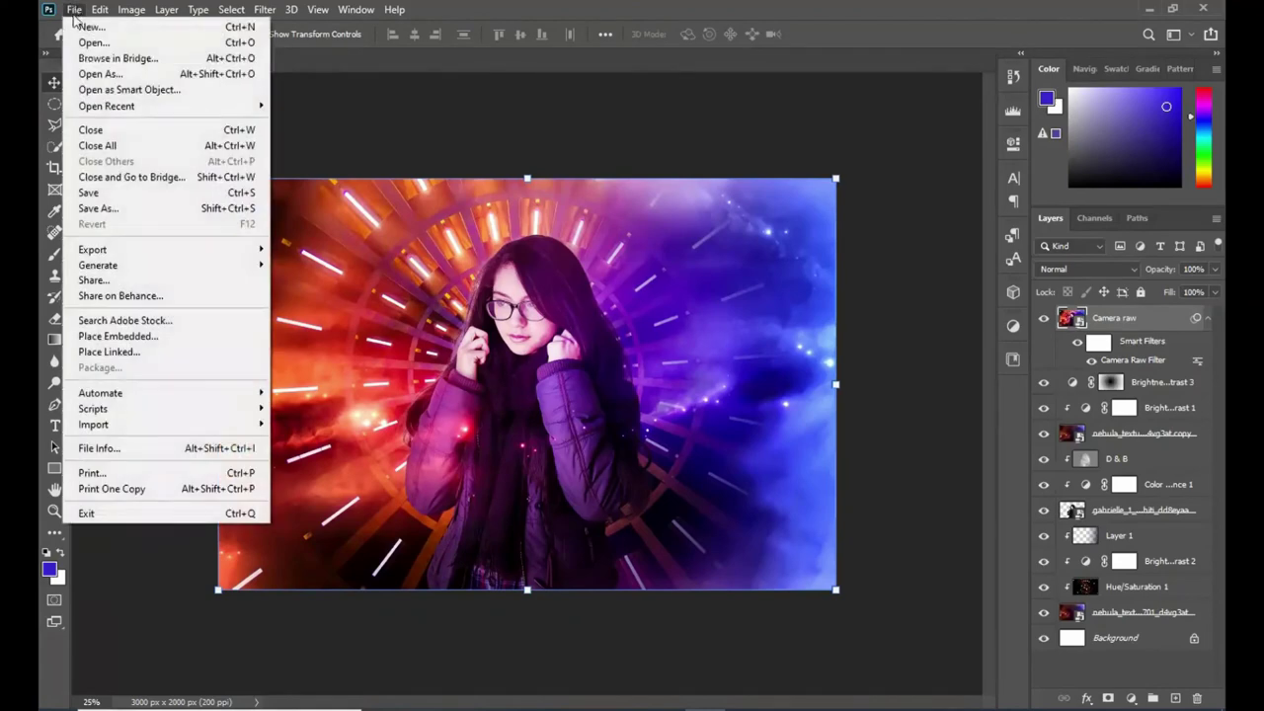
{"action": "left_click", "coordinate": [115, 340]}
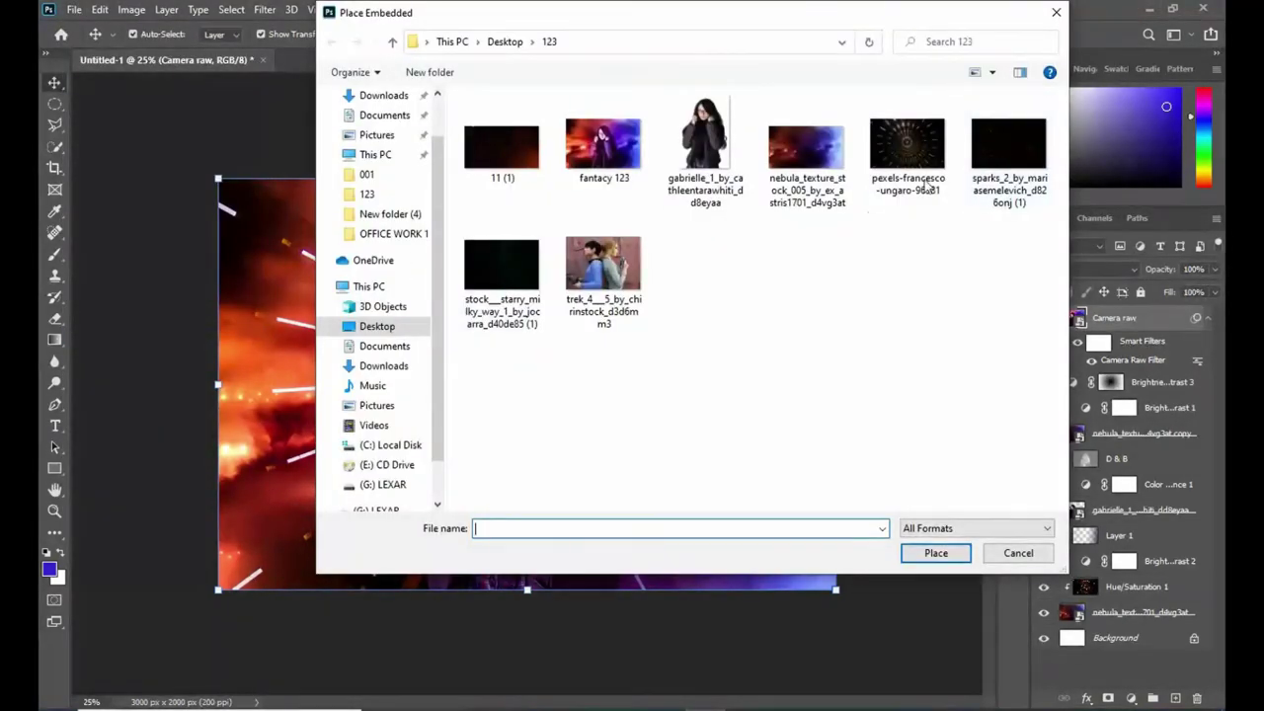
{"action": "left_click", "coordinate": [534, 258]}
{"action": "left_click", "coordinate": [934, 553]}
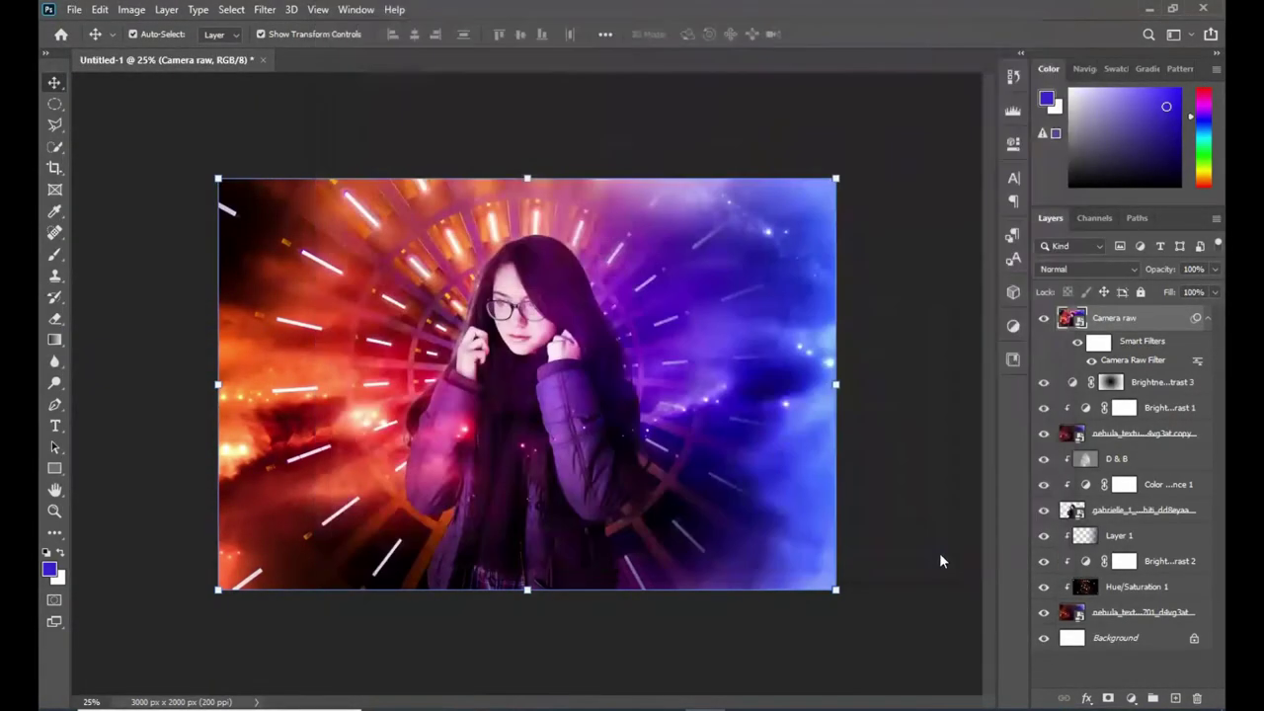
{"action": "left_click_drag", "start_coordinate": [390, 293], "coordinate": [217, 177]}
{"action": "left_click_drag", "start_coordinate": [663, 475], "coordinate": [836, 589]}
{"action": "left_click", "coordinate": [828, 33]}
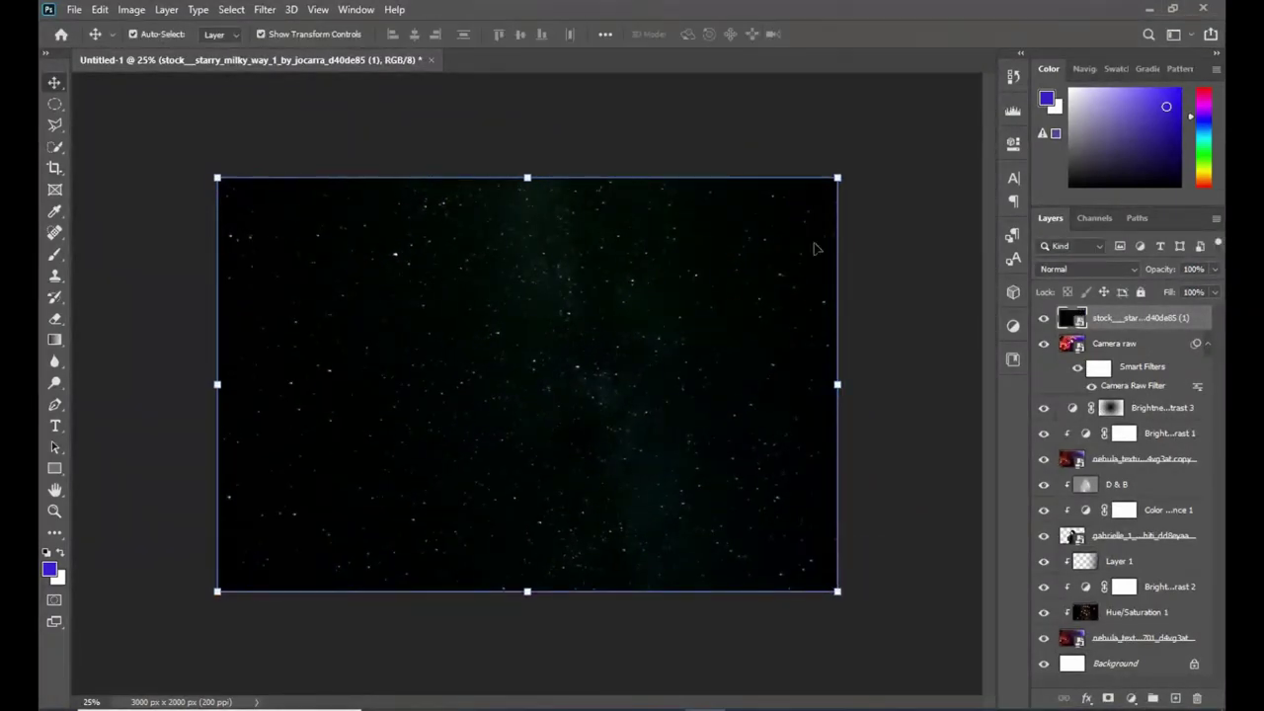
Step: Blend the starry layer in Color Dodge and lower its Fill to 88%
{"action": "left_click", "coordinate": [1134, 268]}
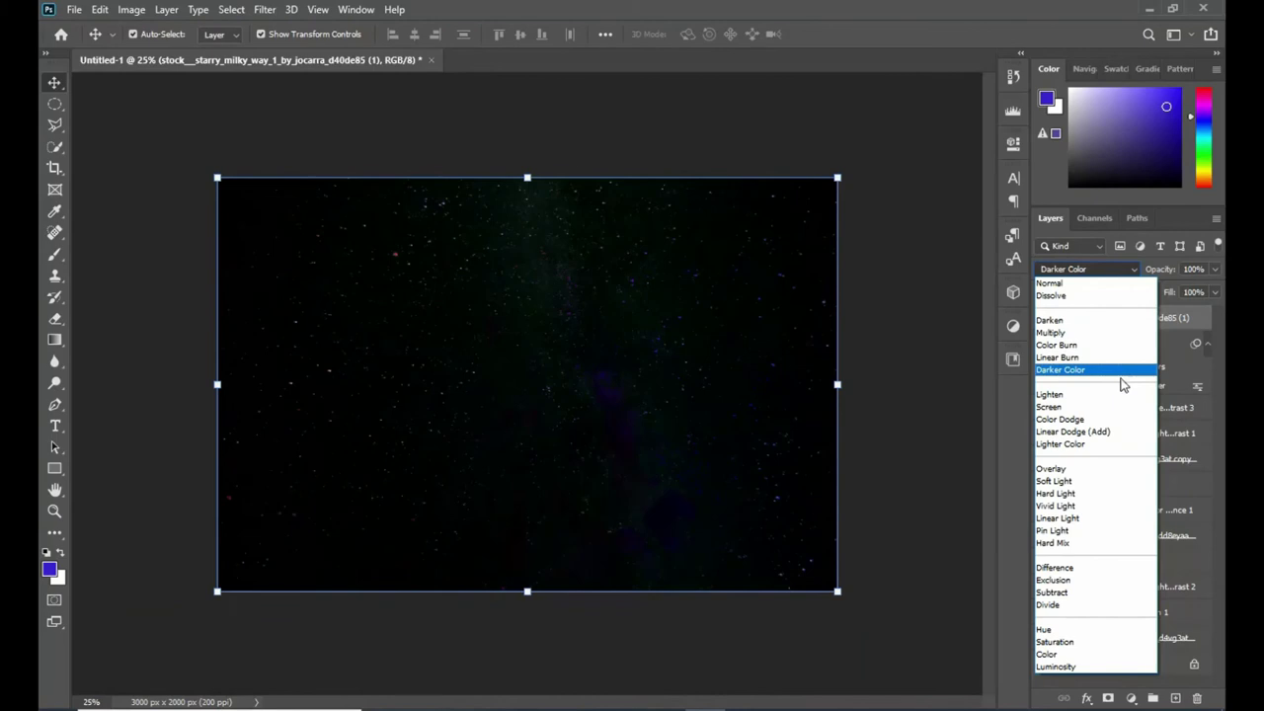
{"action": "left_click", "coordinate": [1118, 422]}
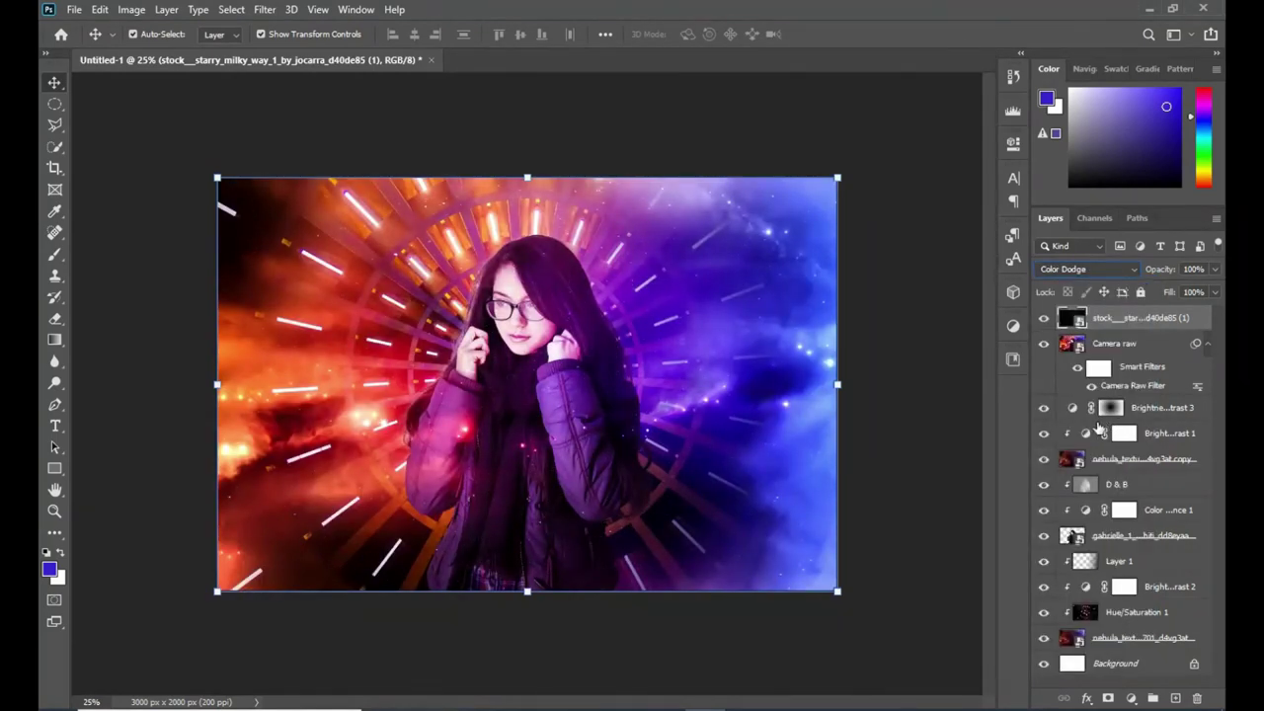
{"action": "left_click", "coordinate": [958, 286]}
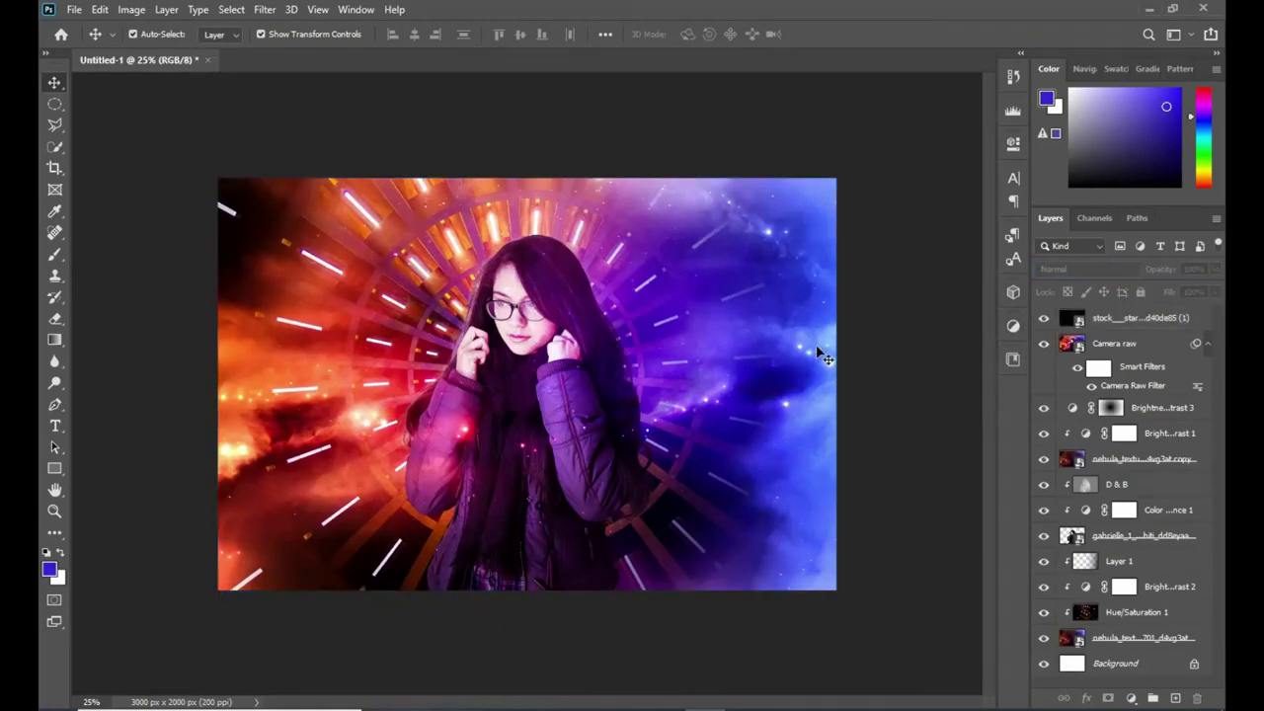
{"action": "key", "text": "ctrl+plus"}
{"action": "left_click", "coordinate": [1181, 319]}
{"action": "left_click_drag", "start_coordinate": [1212, 315], "coordinate": [1205, 315]}
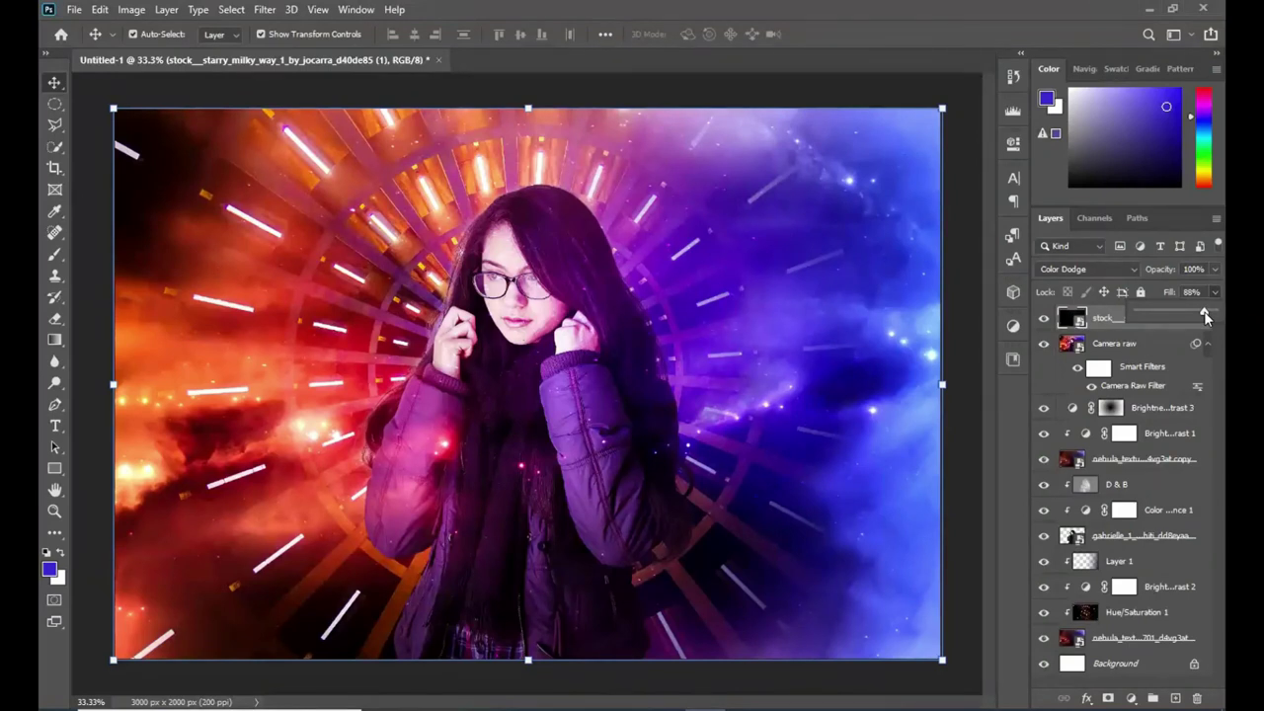
{"action": "left_click", "coordinate": [963, 326]}
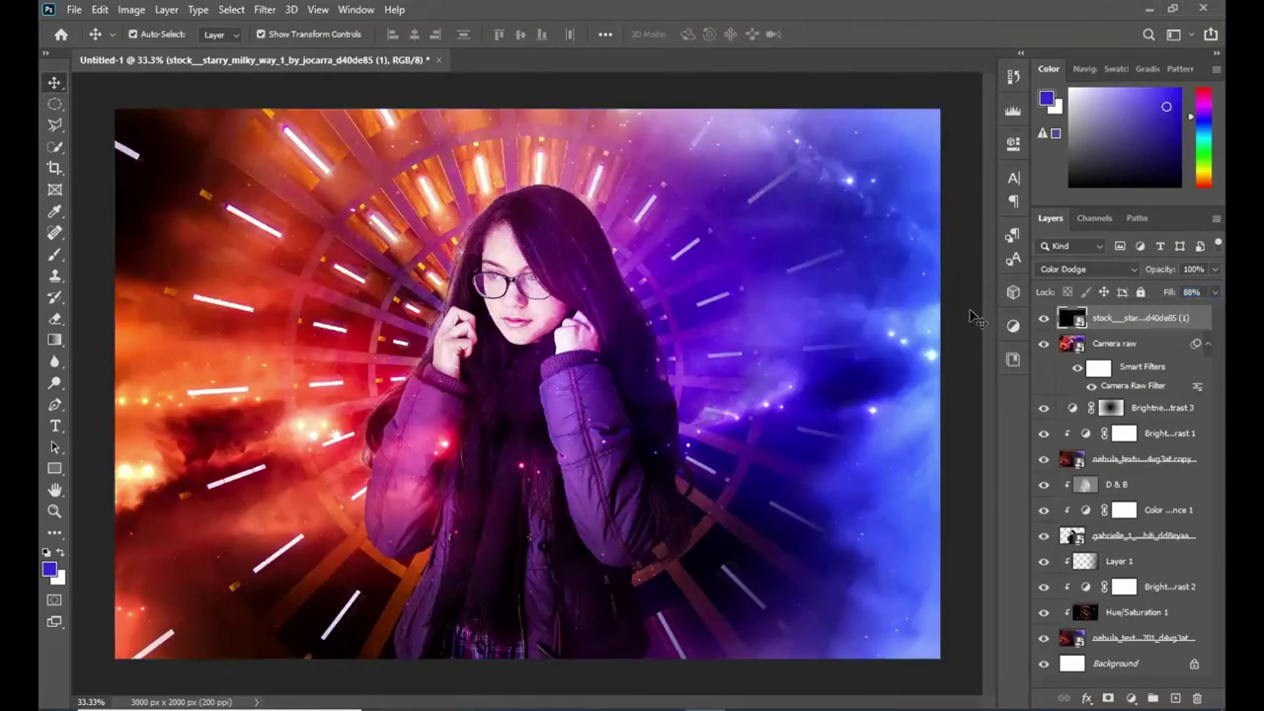